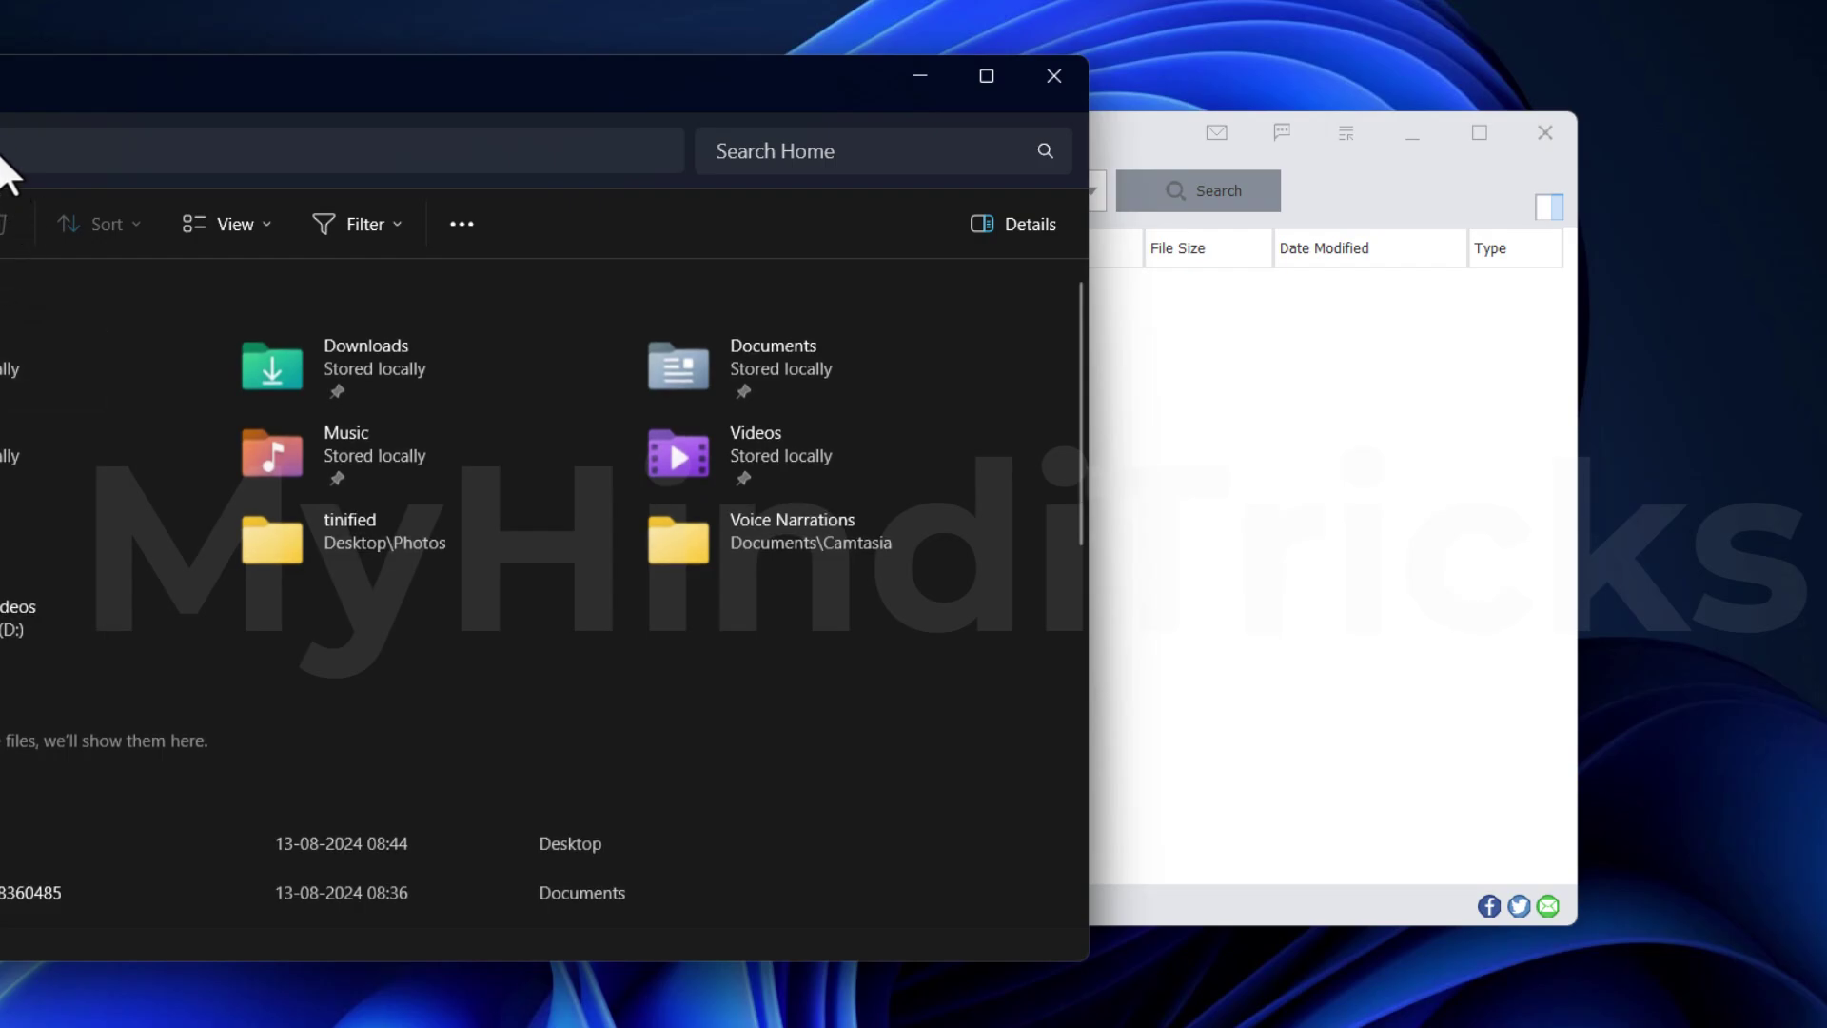
Move the File Explorer window and close it so that only Wise JetSearch remains on the desktop.
click(8, 164)
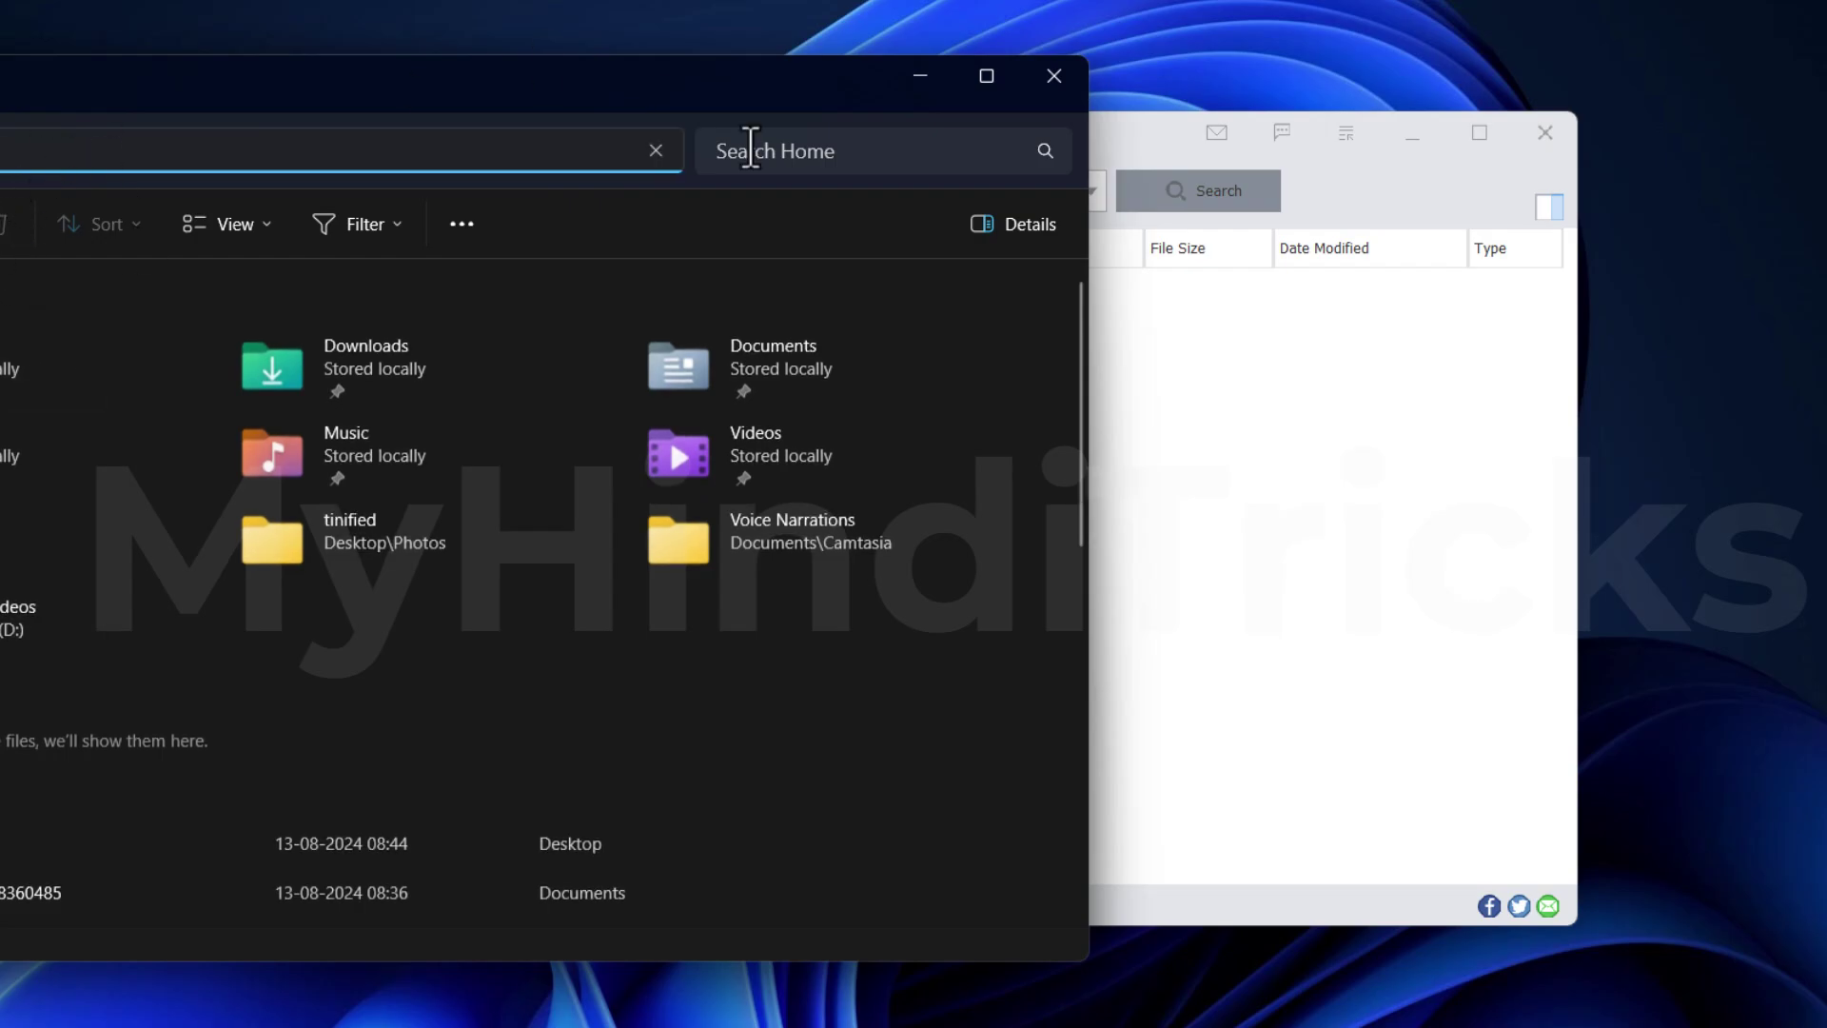
drag(677, 97, 927, 93)
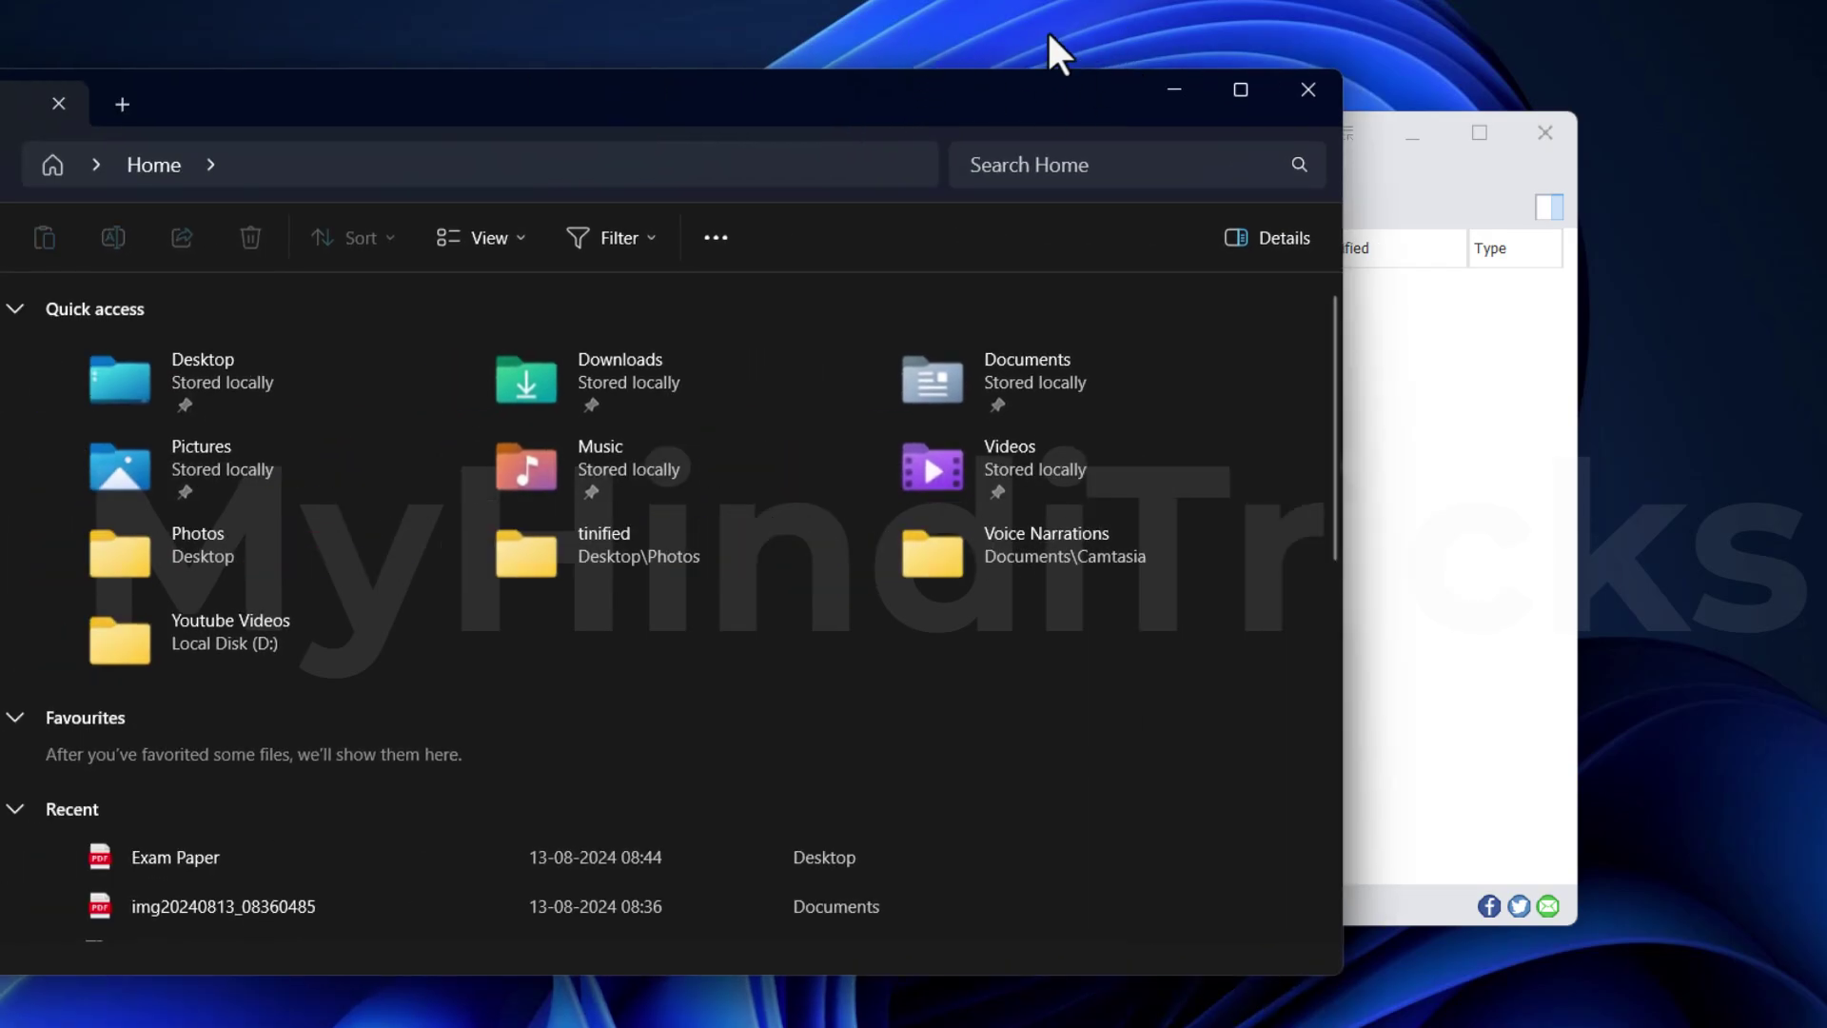
click(1292, 89)
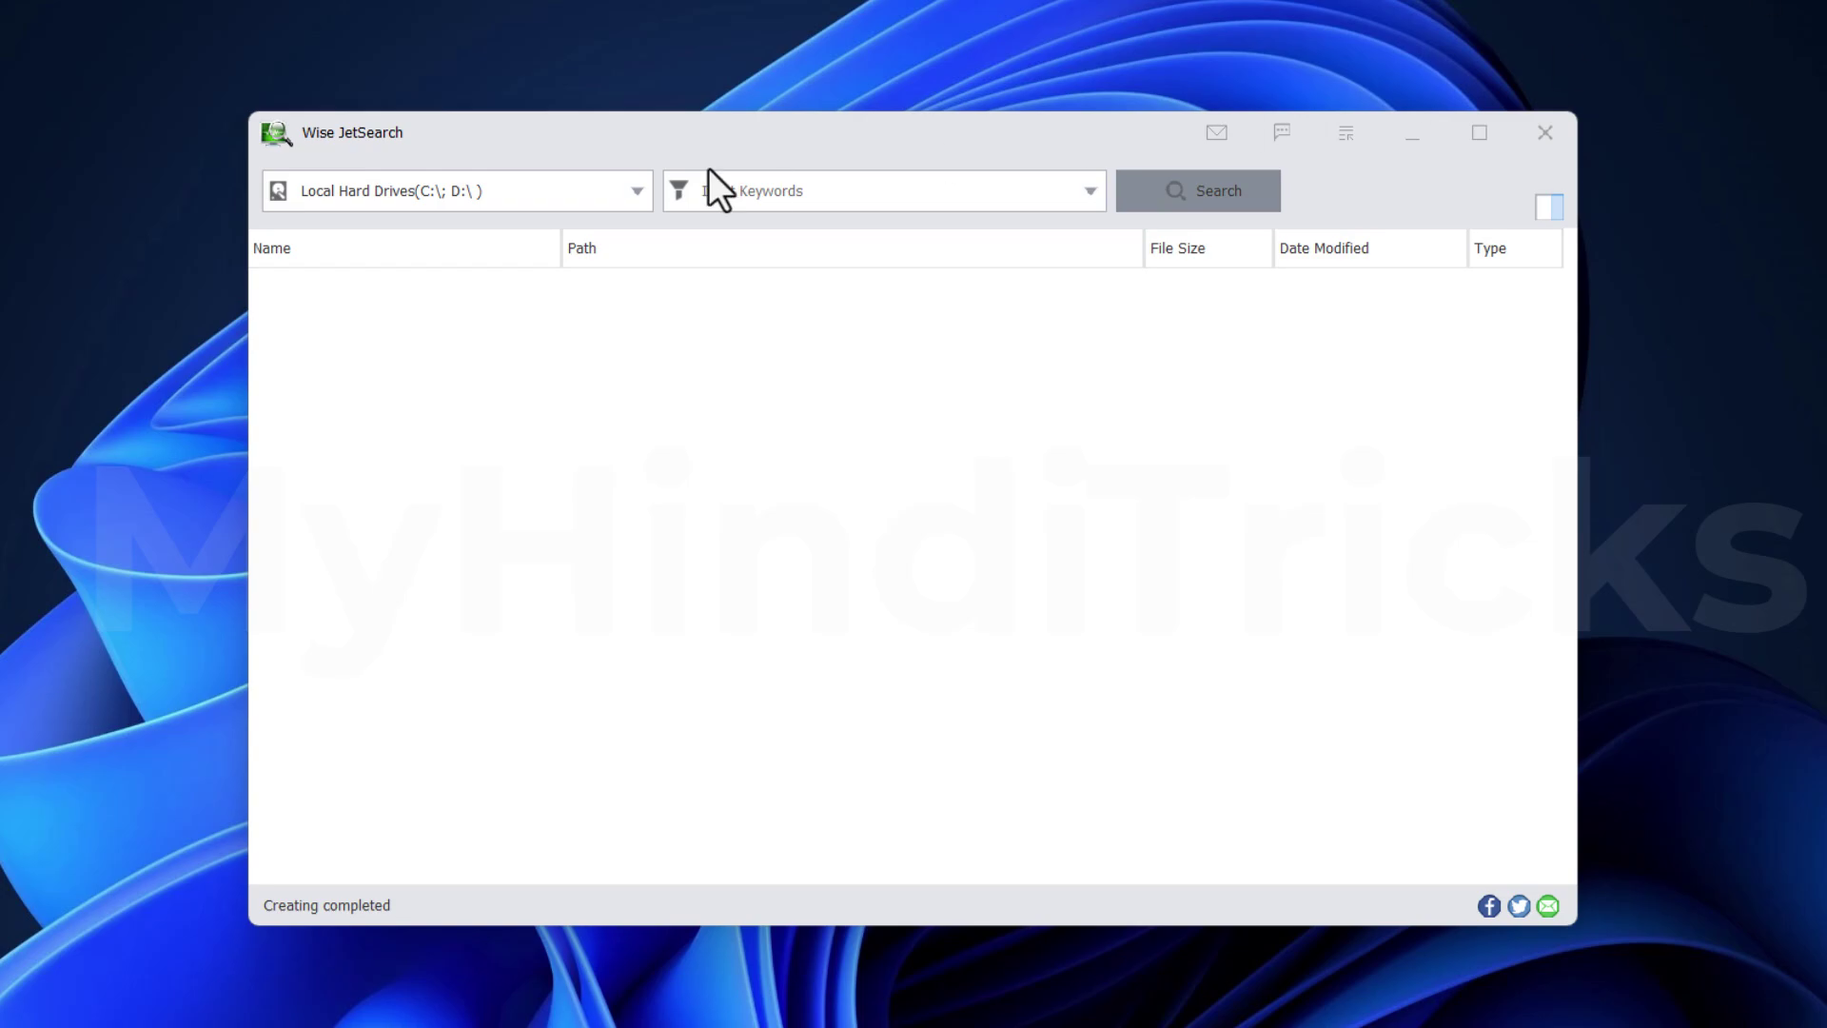
Check the drive selection and search the local C: and D: drives for the keyword "photo".
click(502, 183)
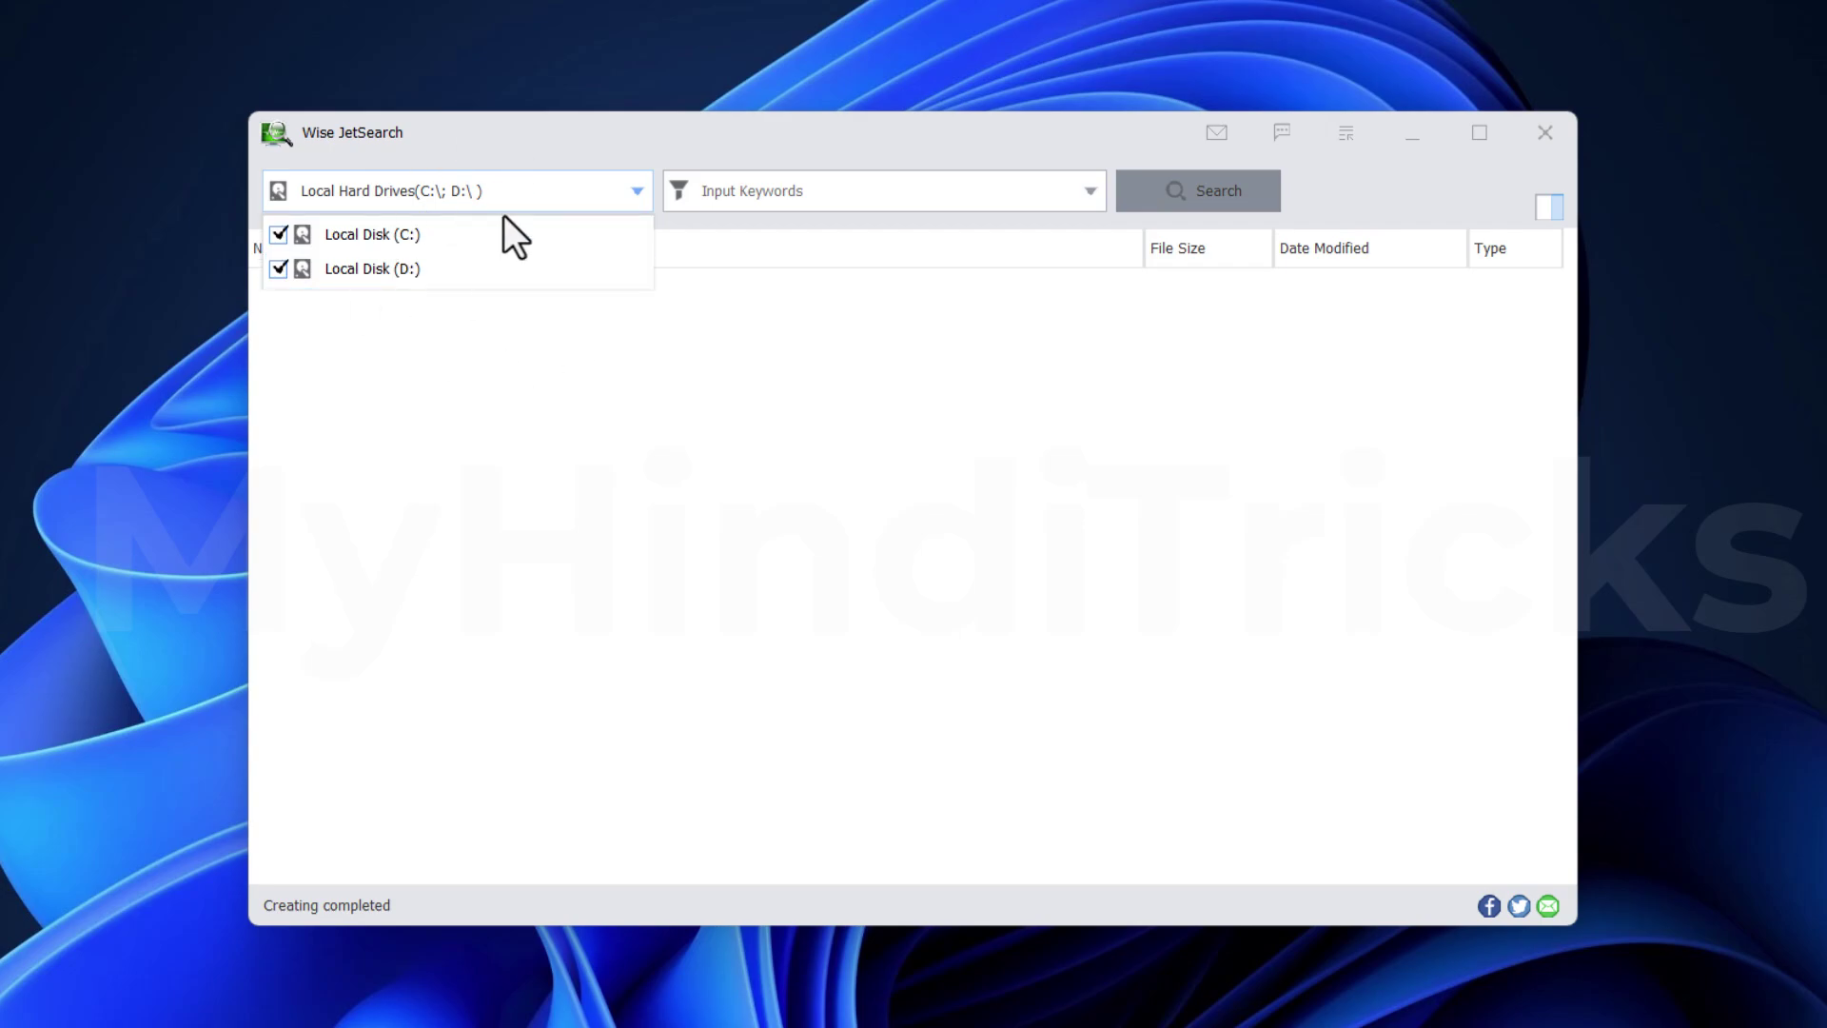
click(489, 433)
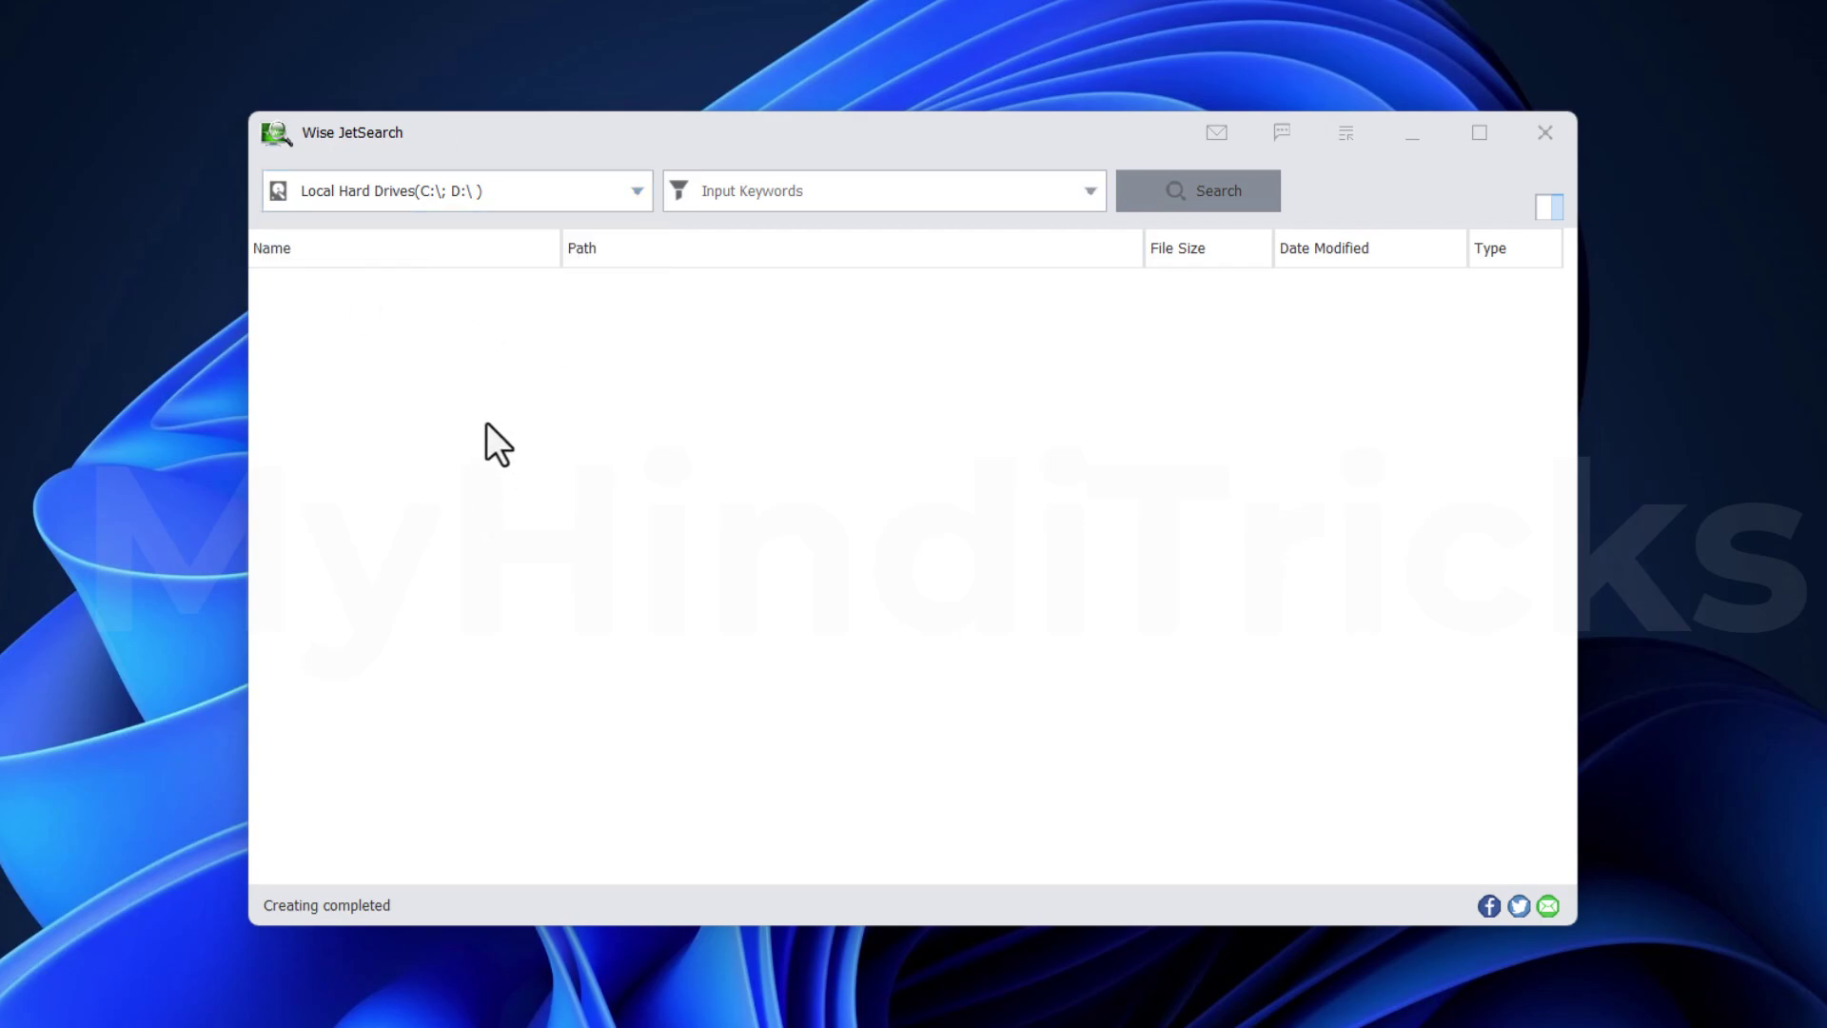
click(931, 210)
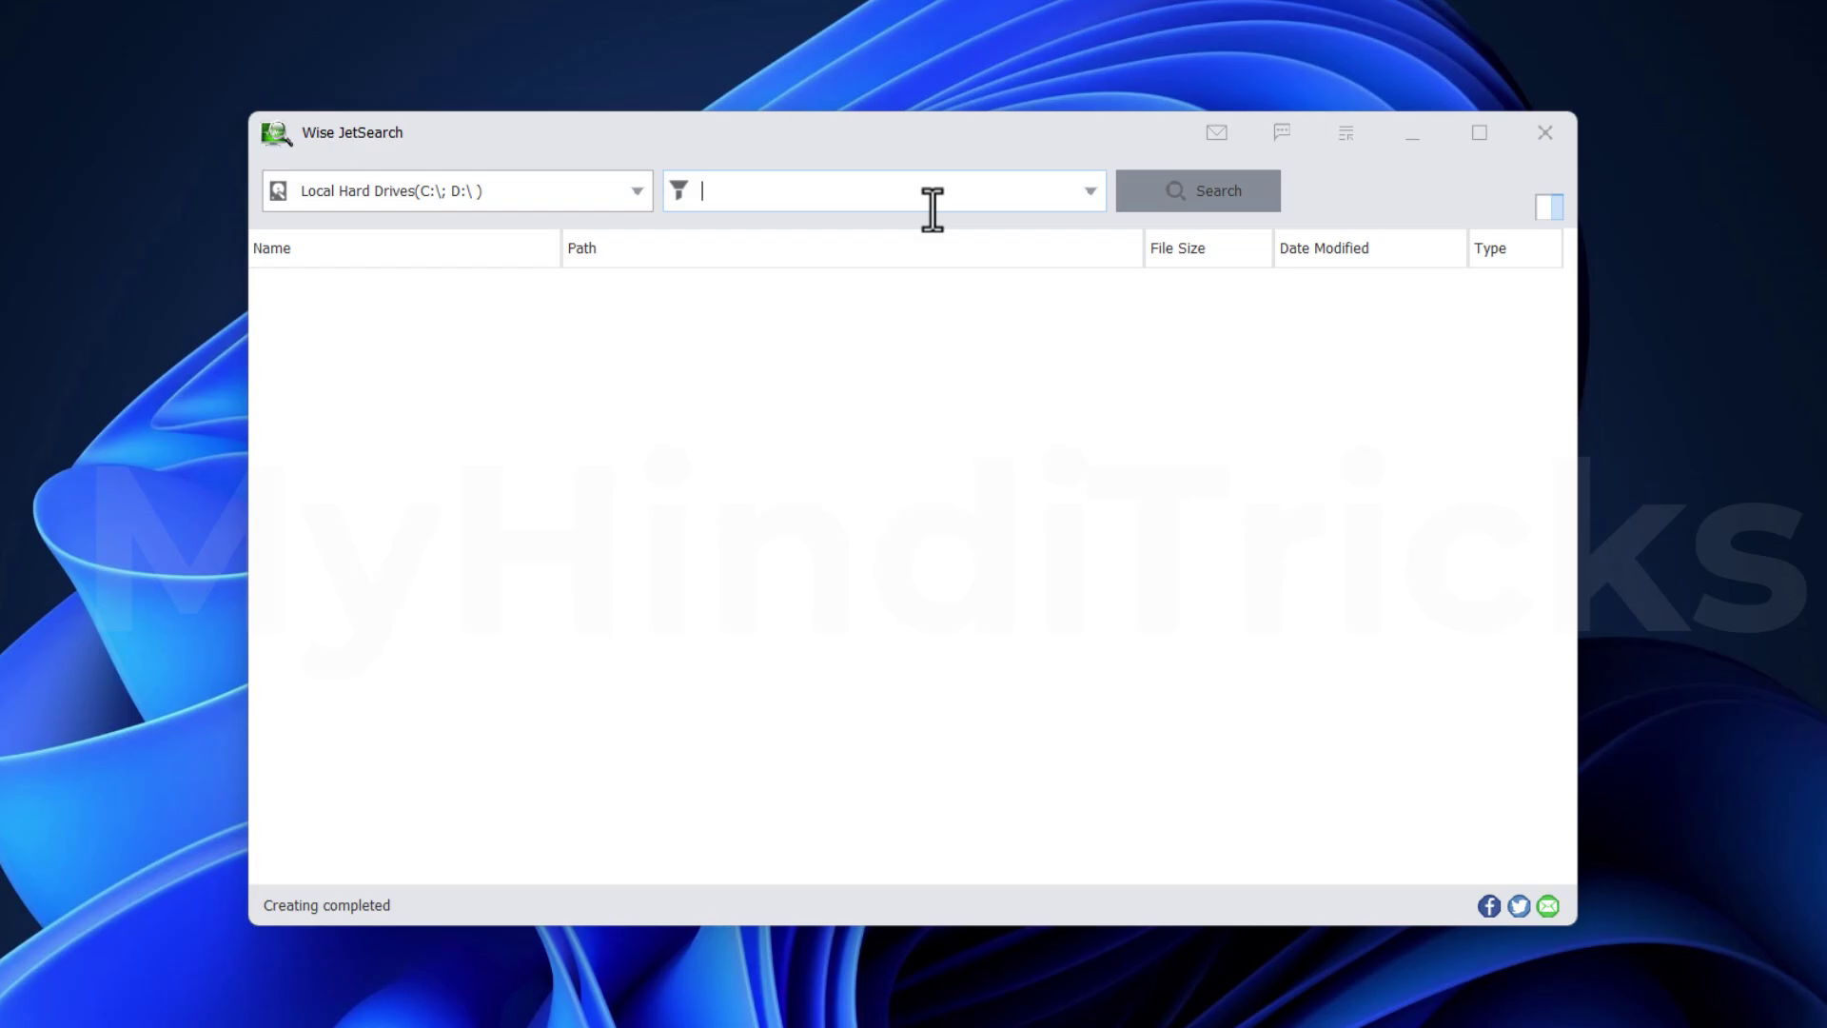
text(photo)
click(1231, 189)
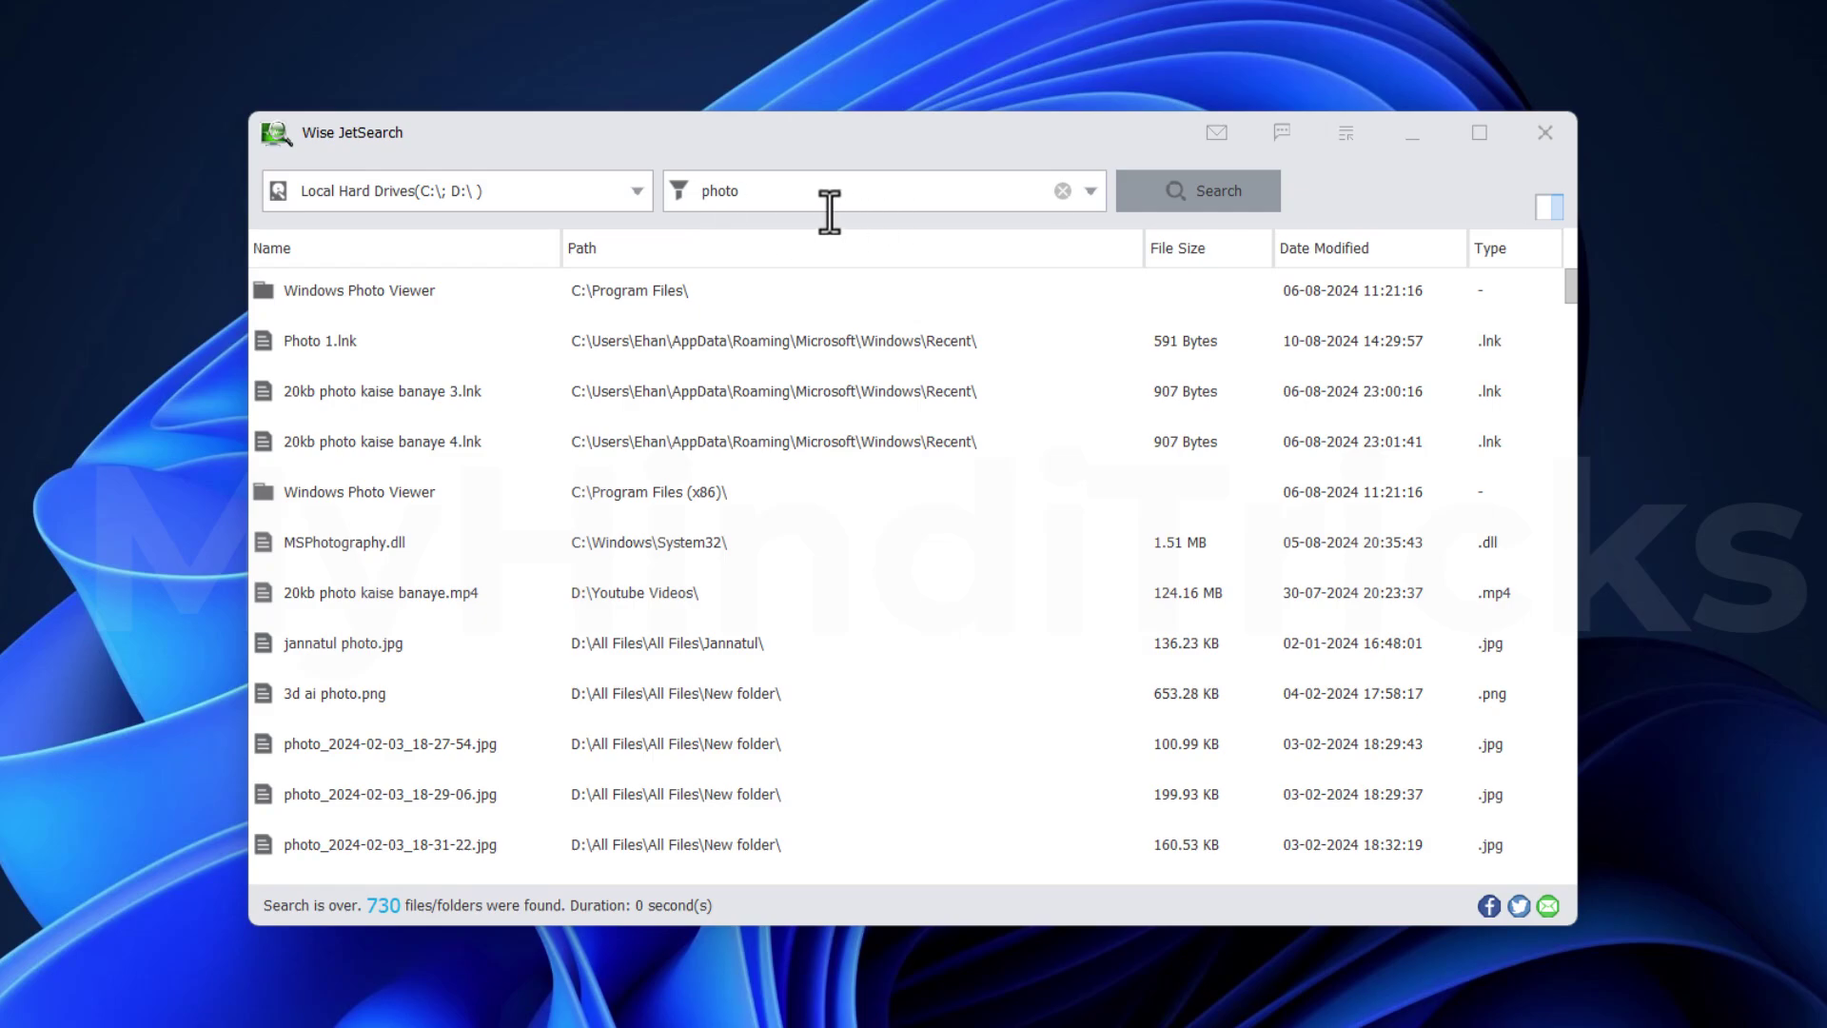
Replace the search keyword with "20kb photo kaise banaye" and select the first file in the results.
click(876, 193)
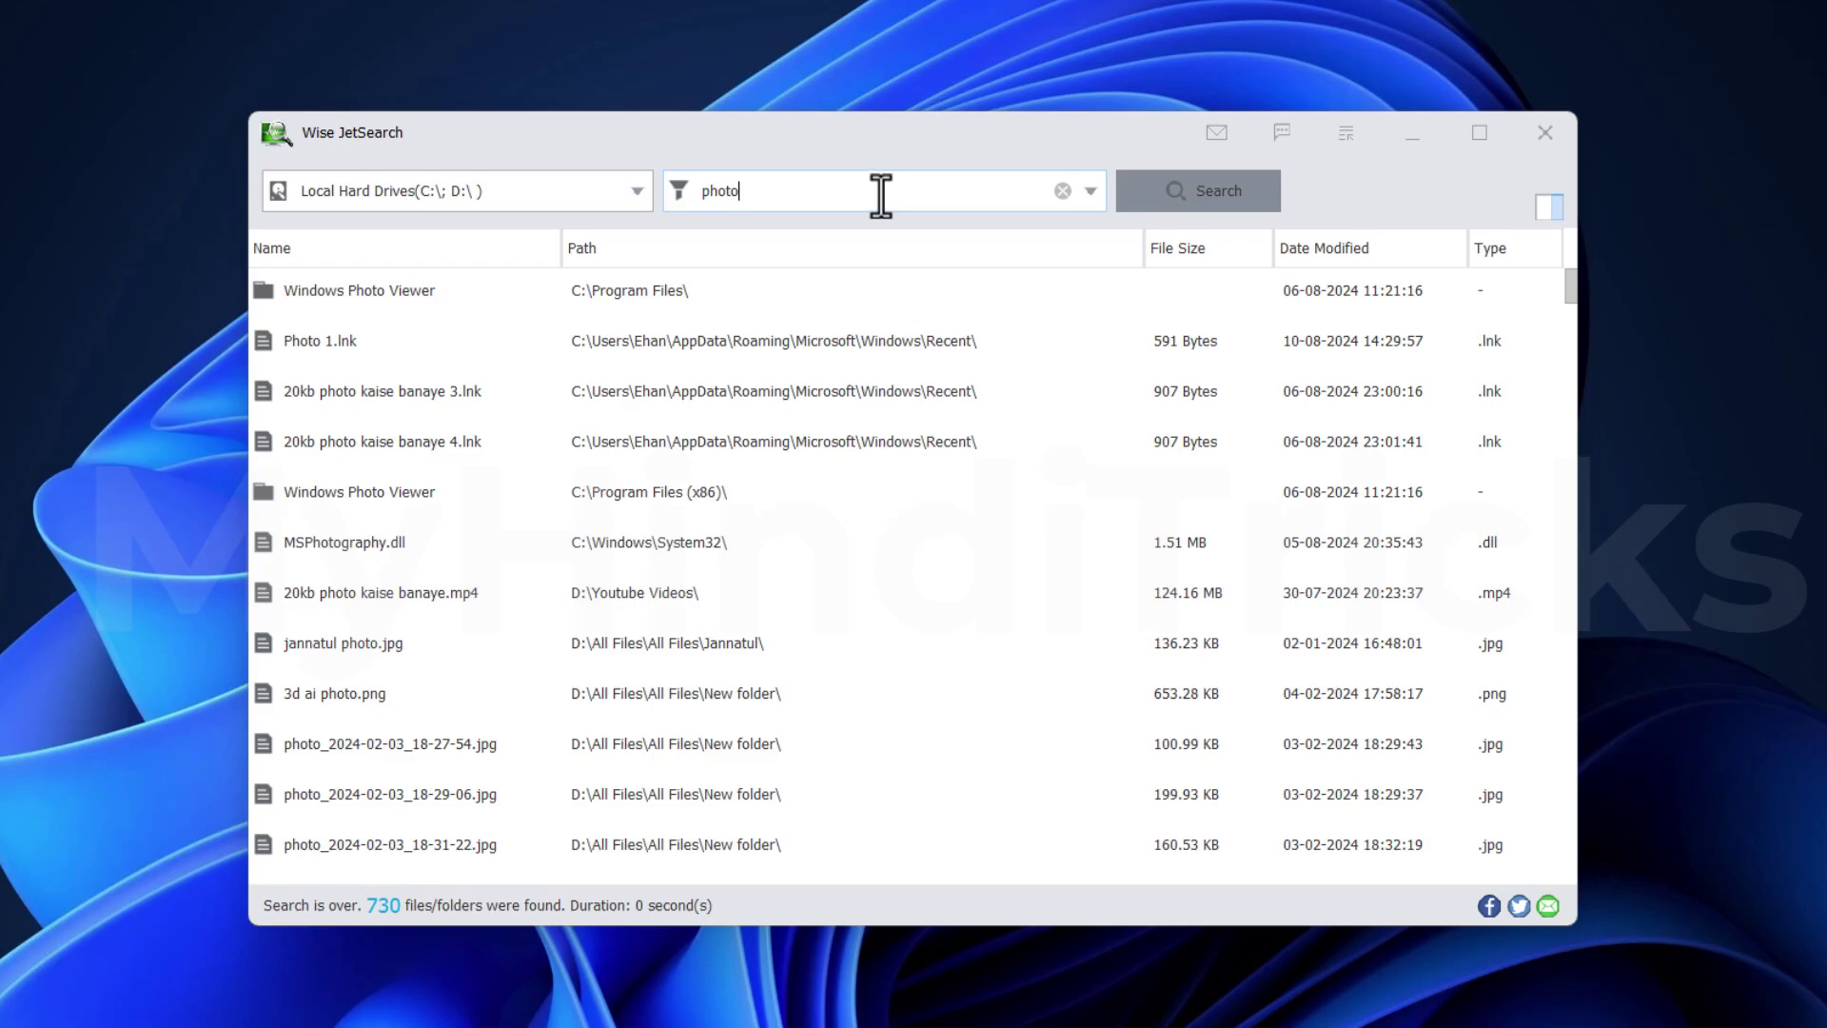
drag(754, 195, 620, 183)
text(20k)
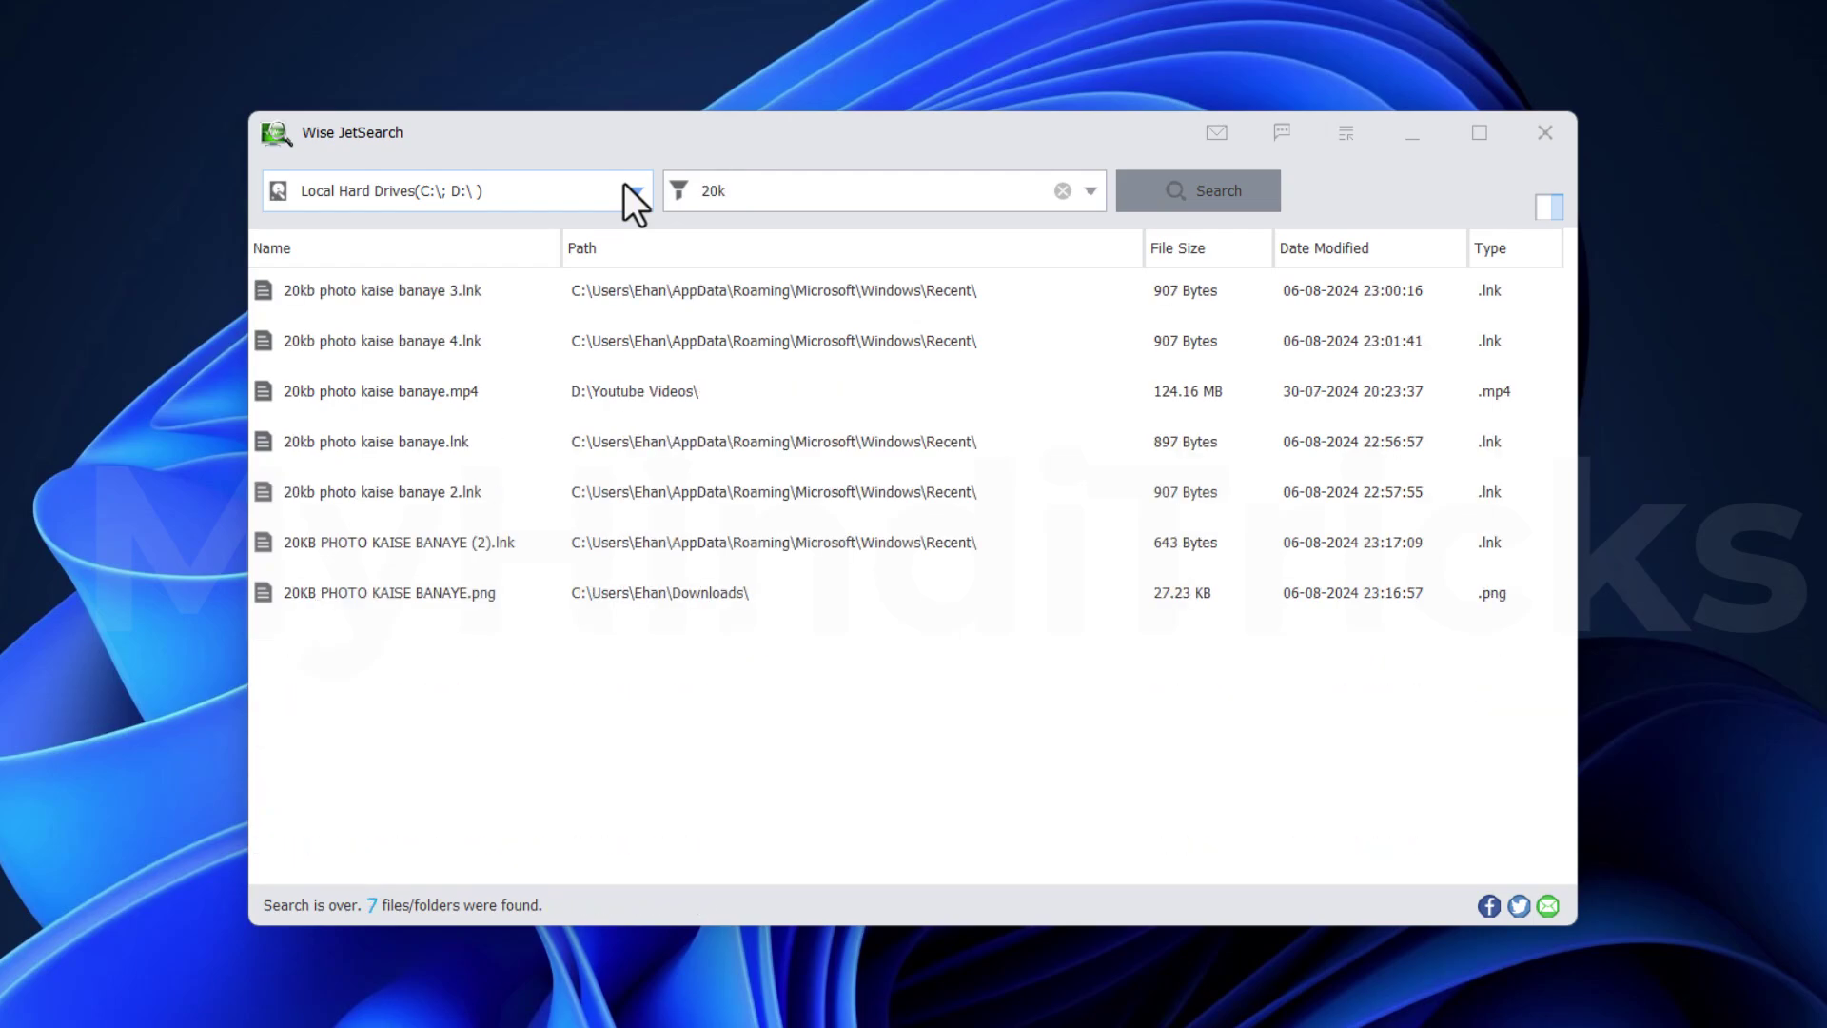
text(b photo kaise banaye)
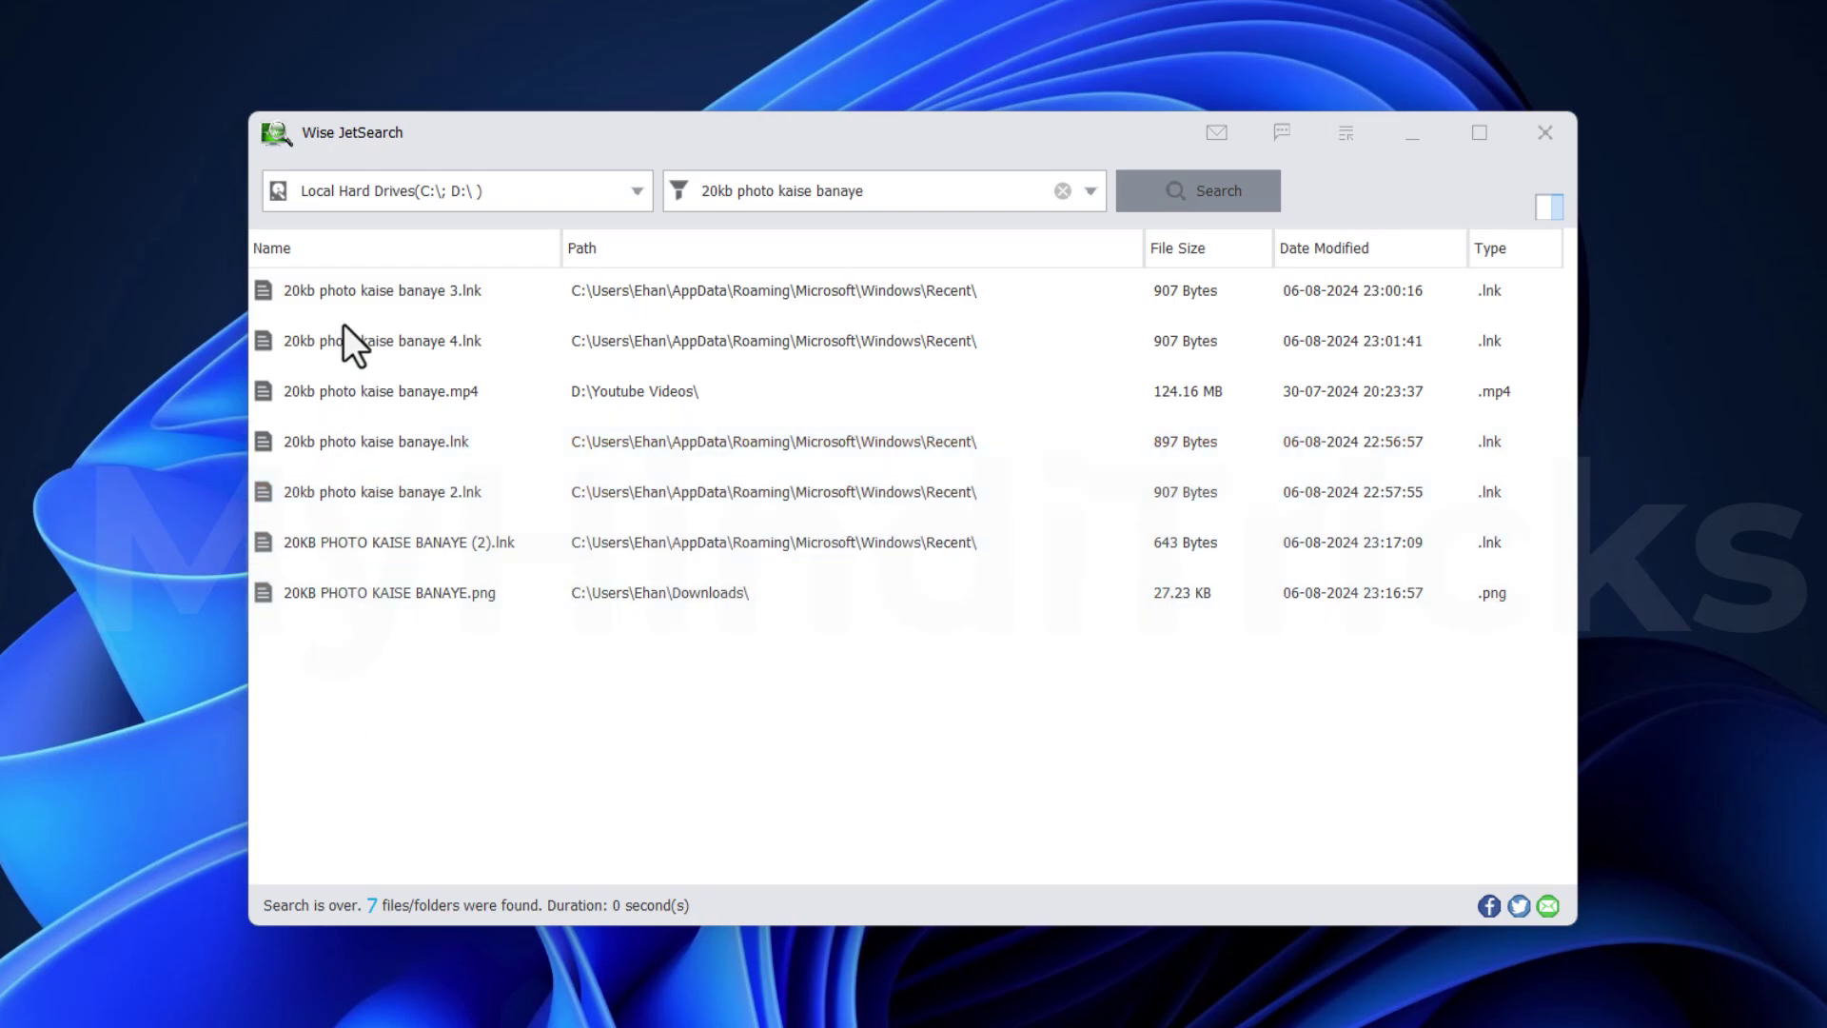
click(390, 289)
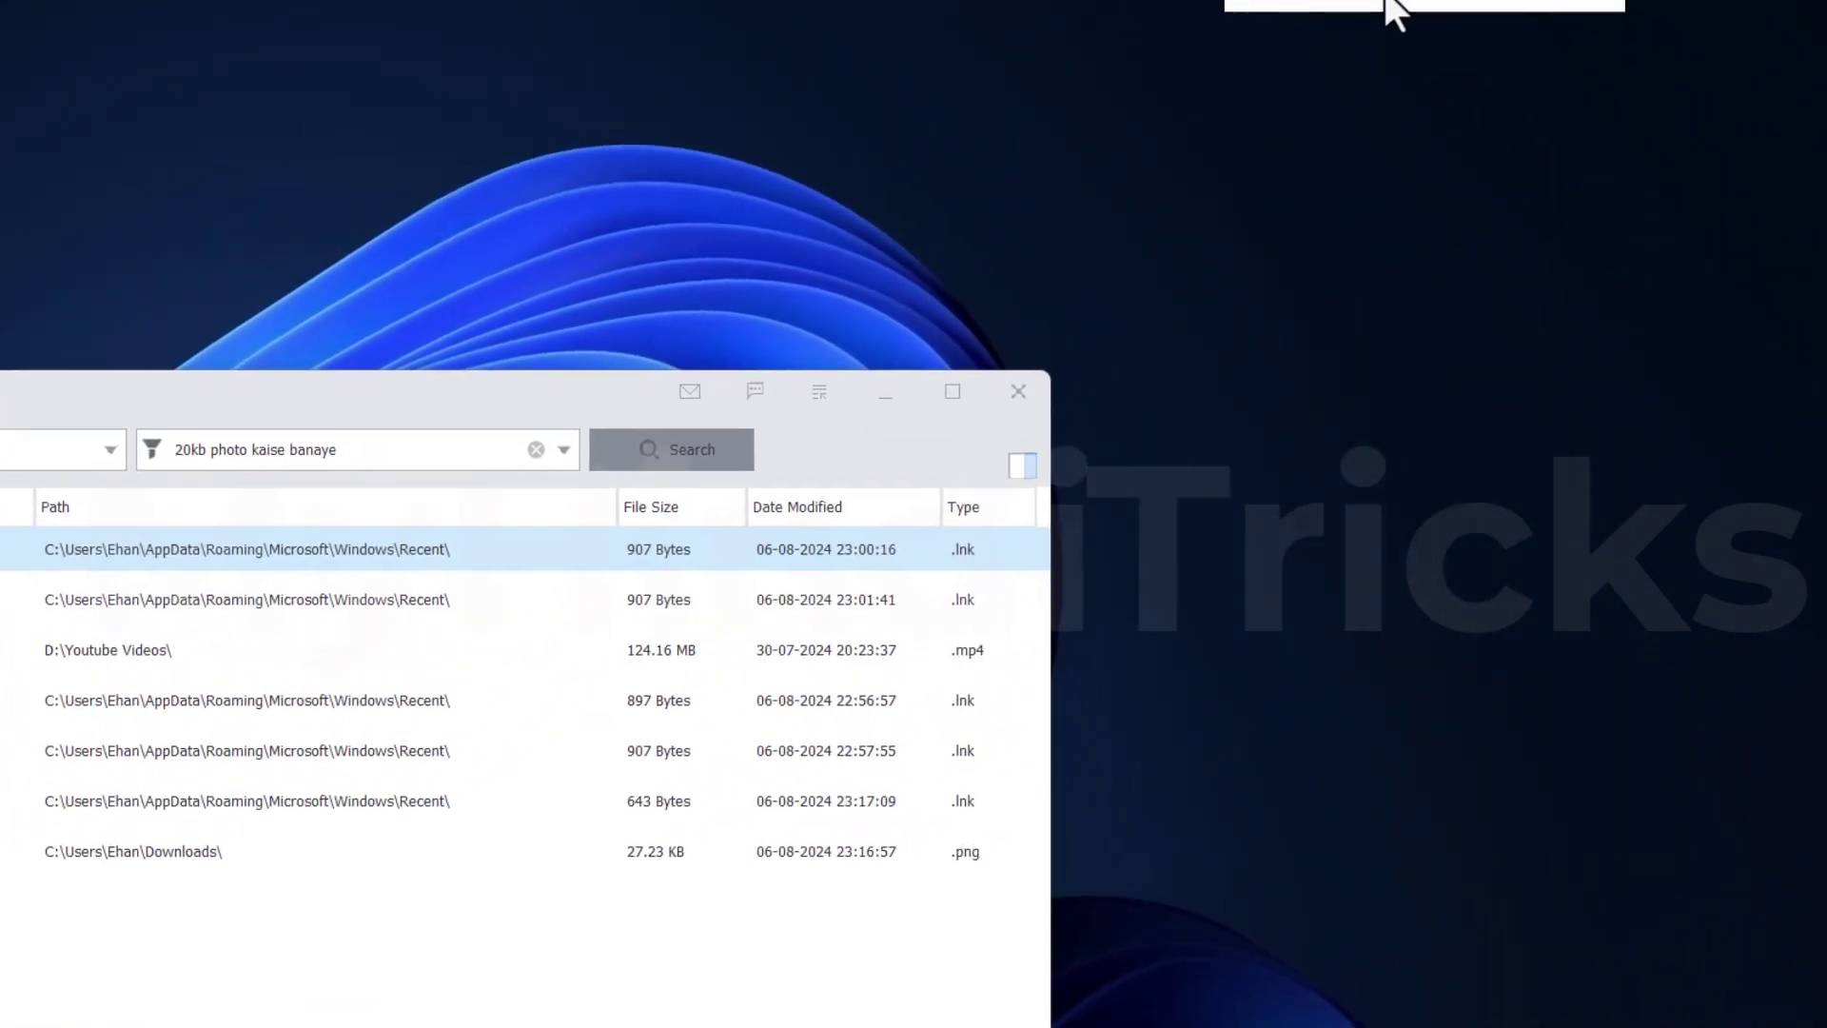
Switch to the Recuva Wizard and continue past its welcome page to the file type choice.
mouse_move(1544, 85)
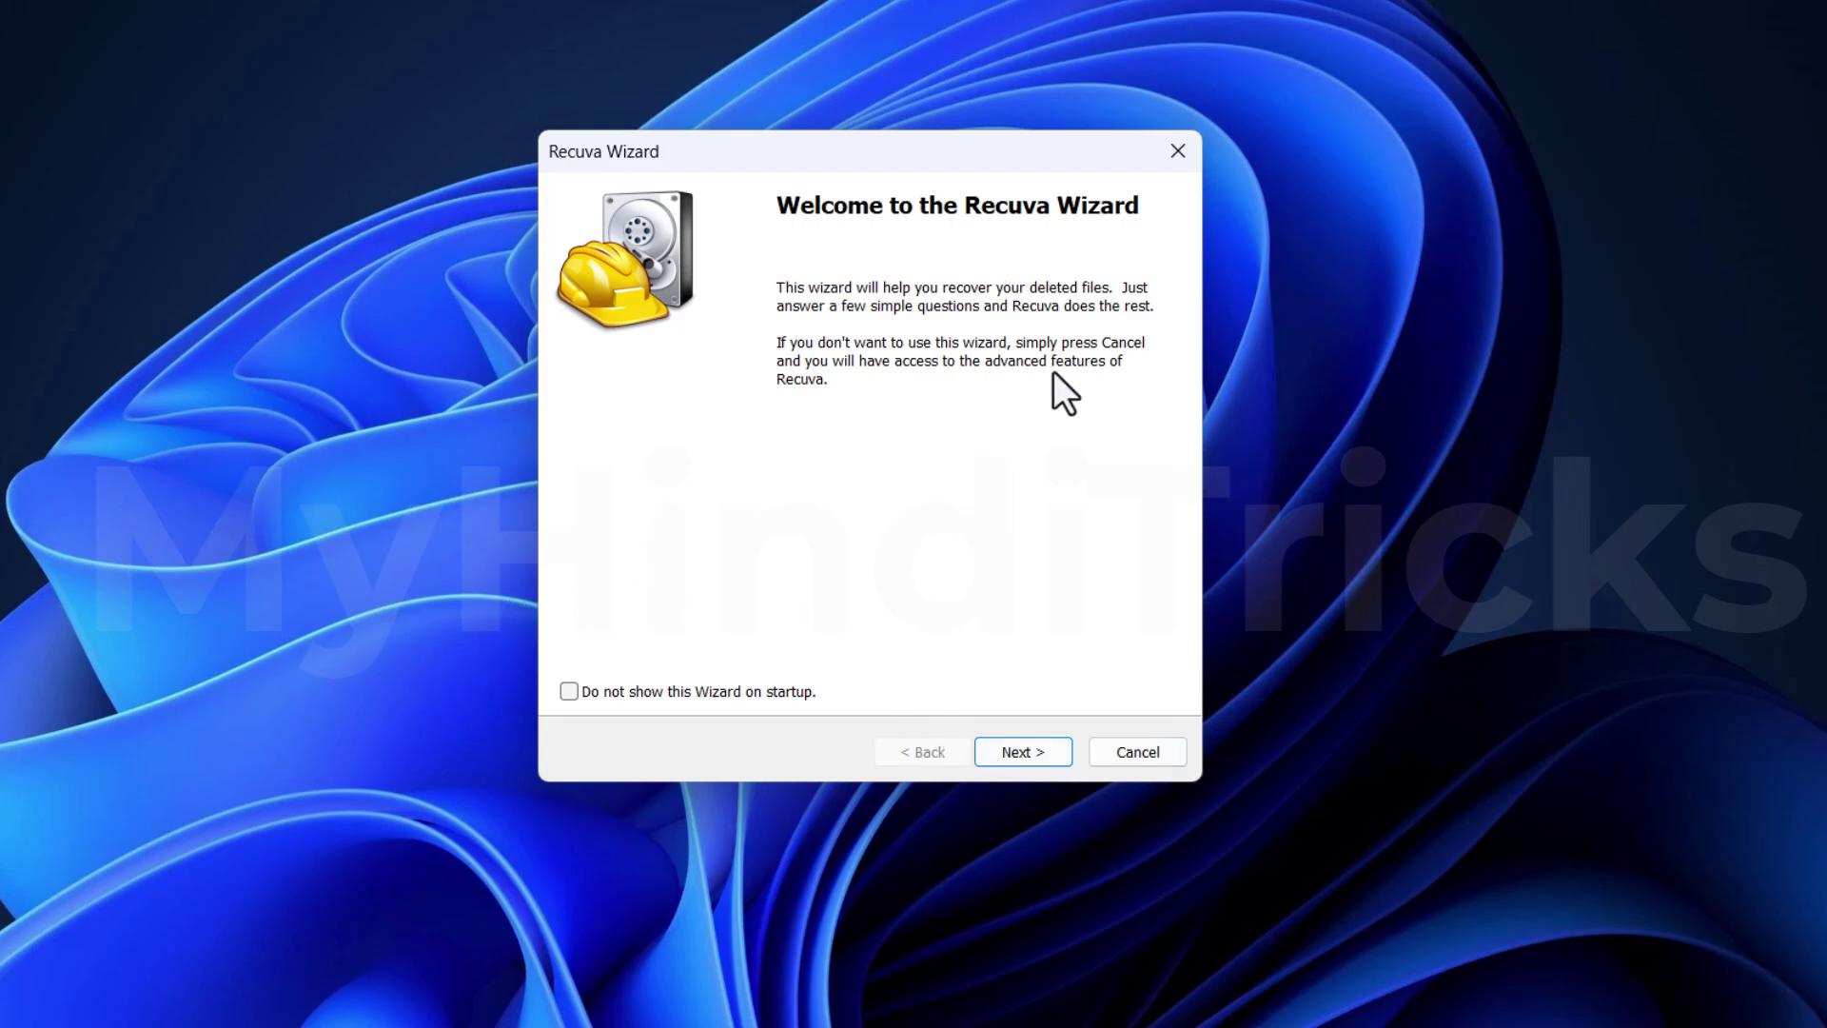
click(1026, 754)
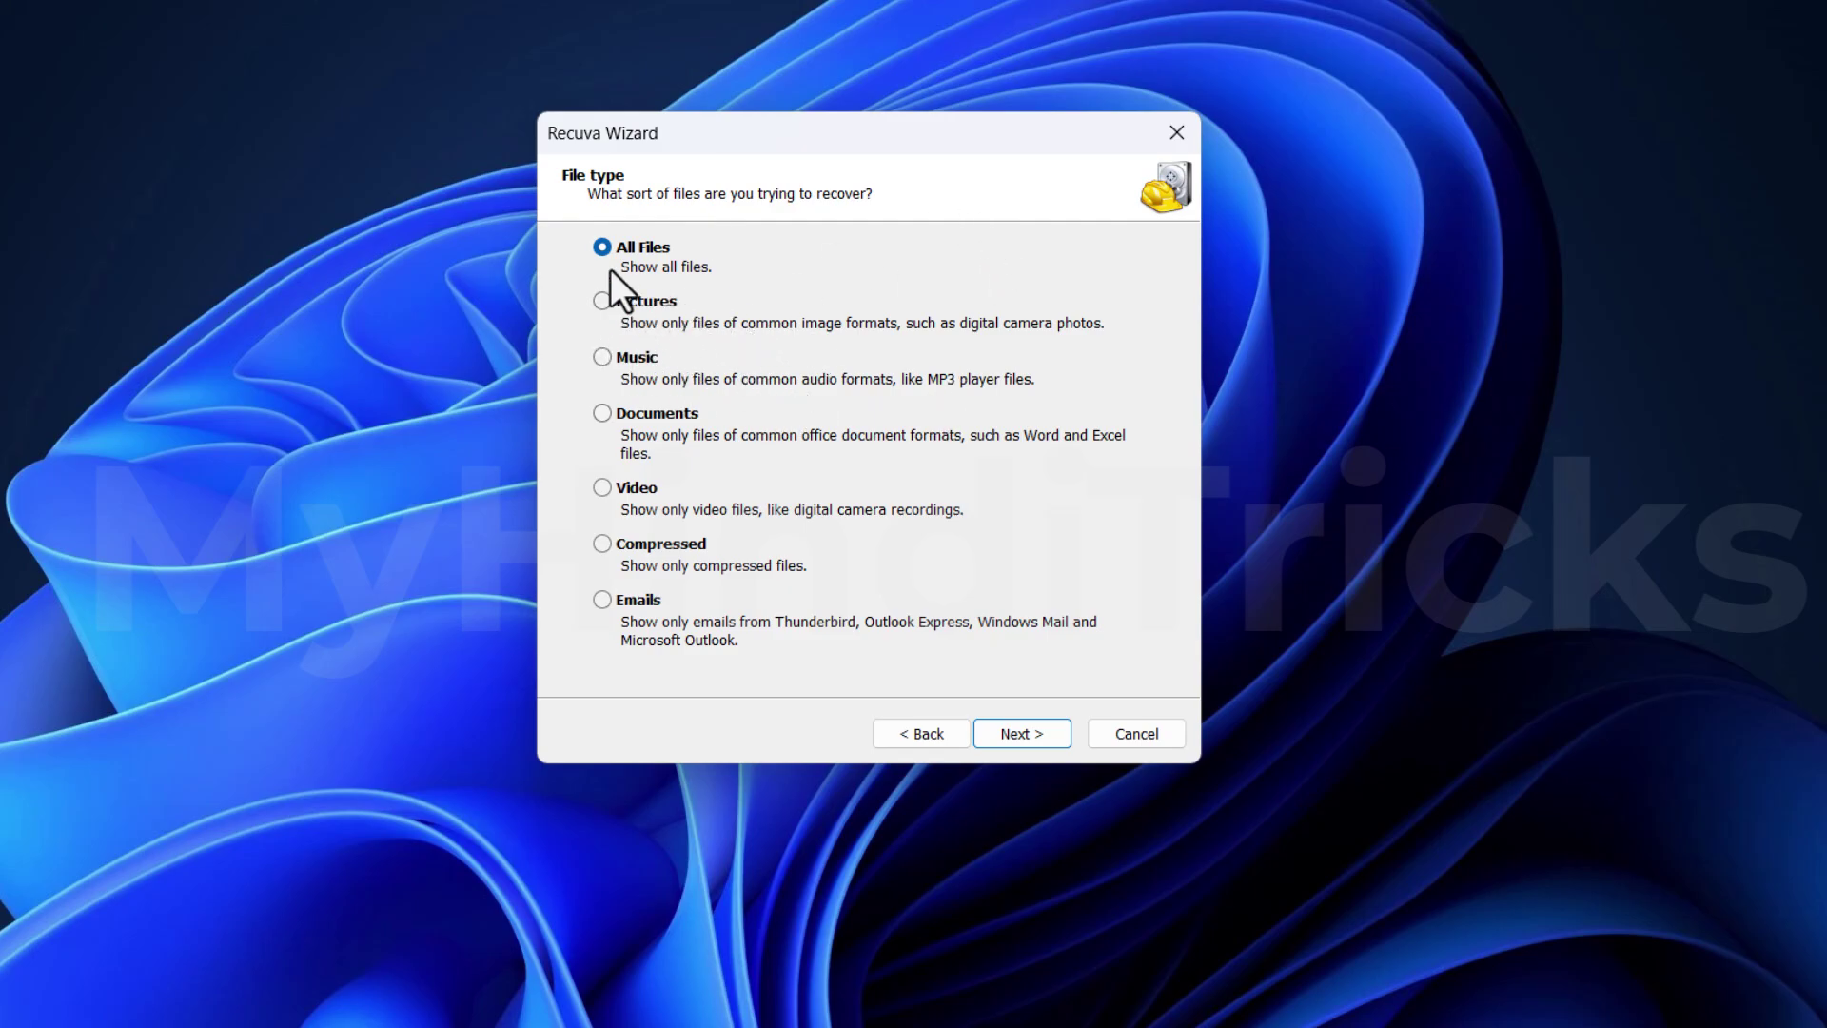
click(636, 360)
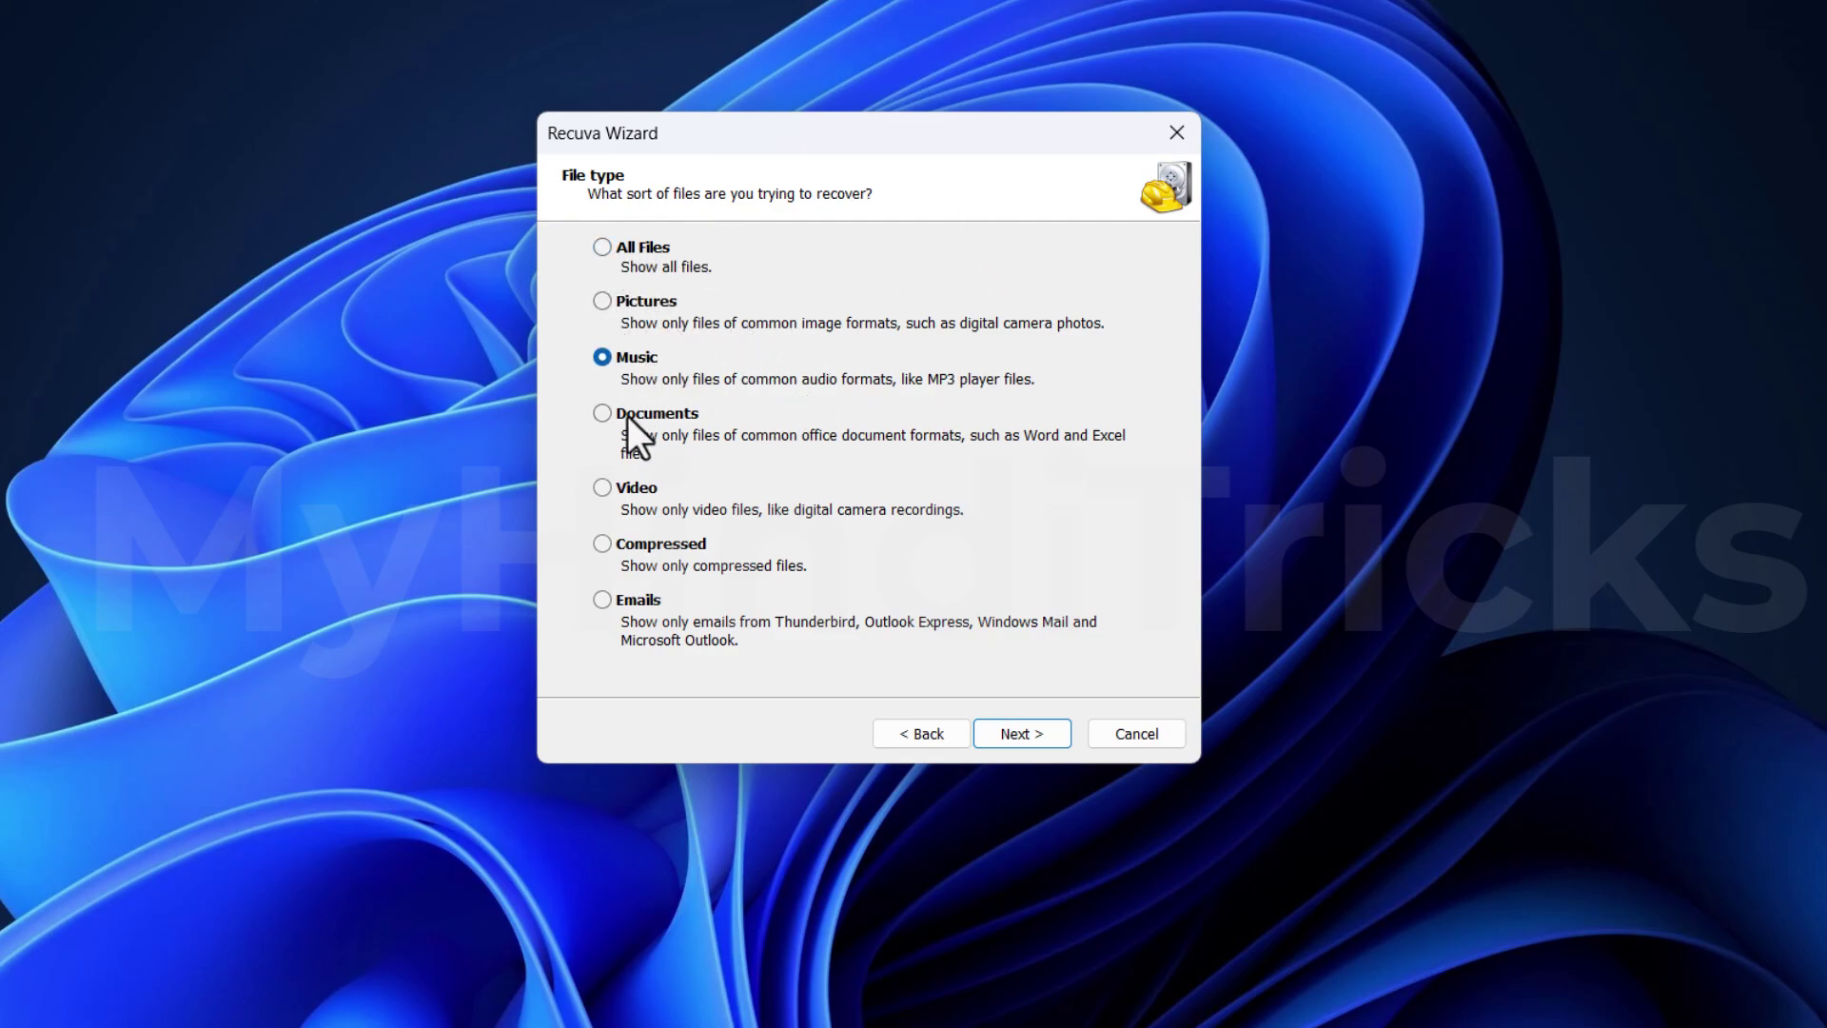
click(626, 415)
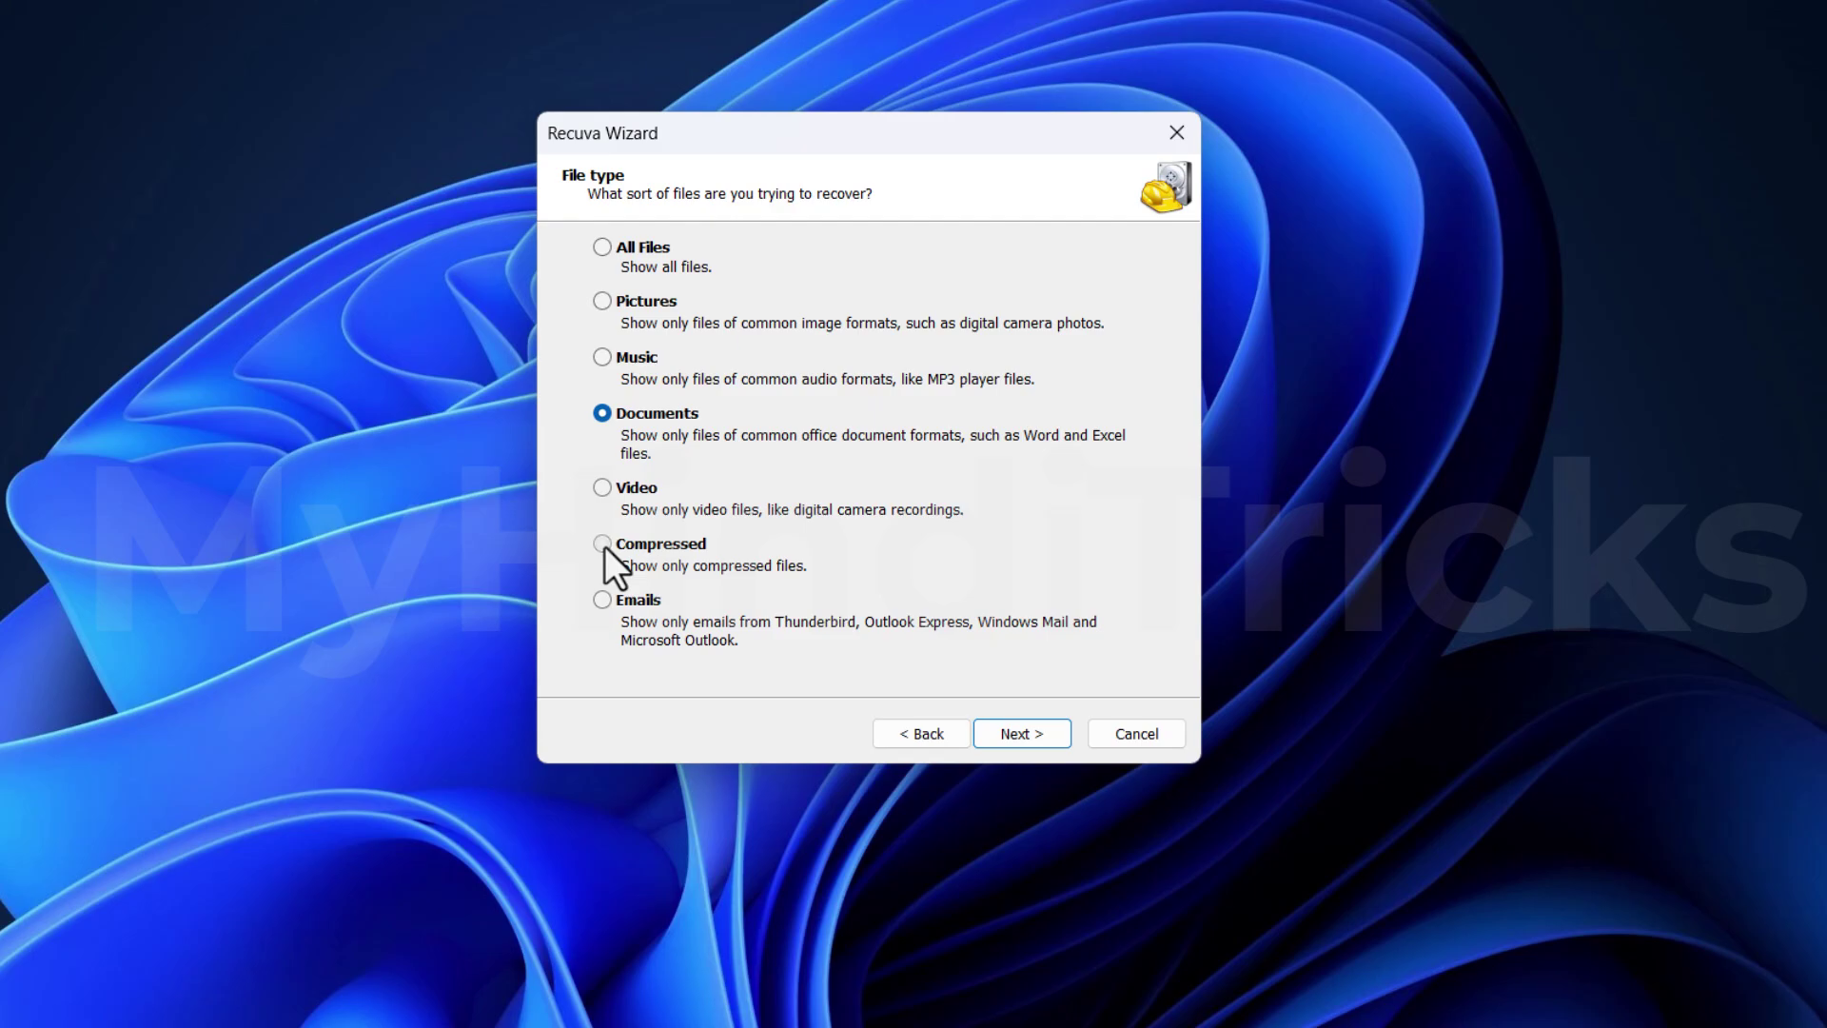
click(603, 545)
click(605, 599)
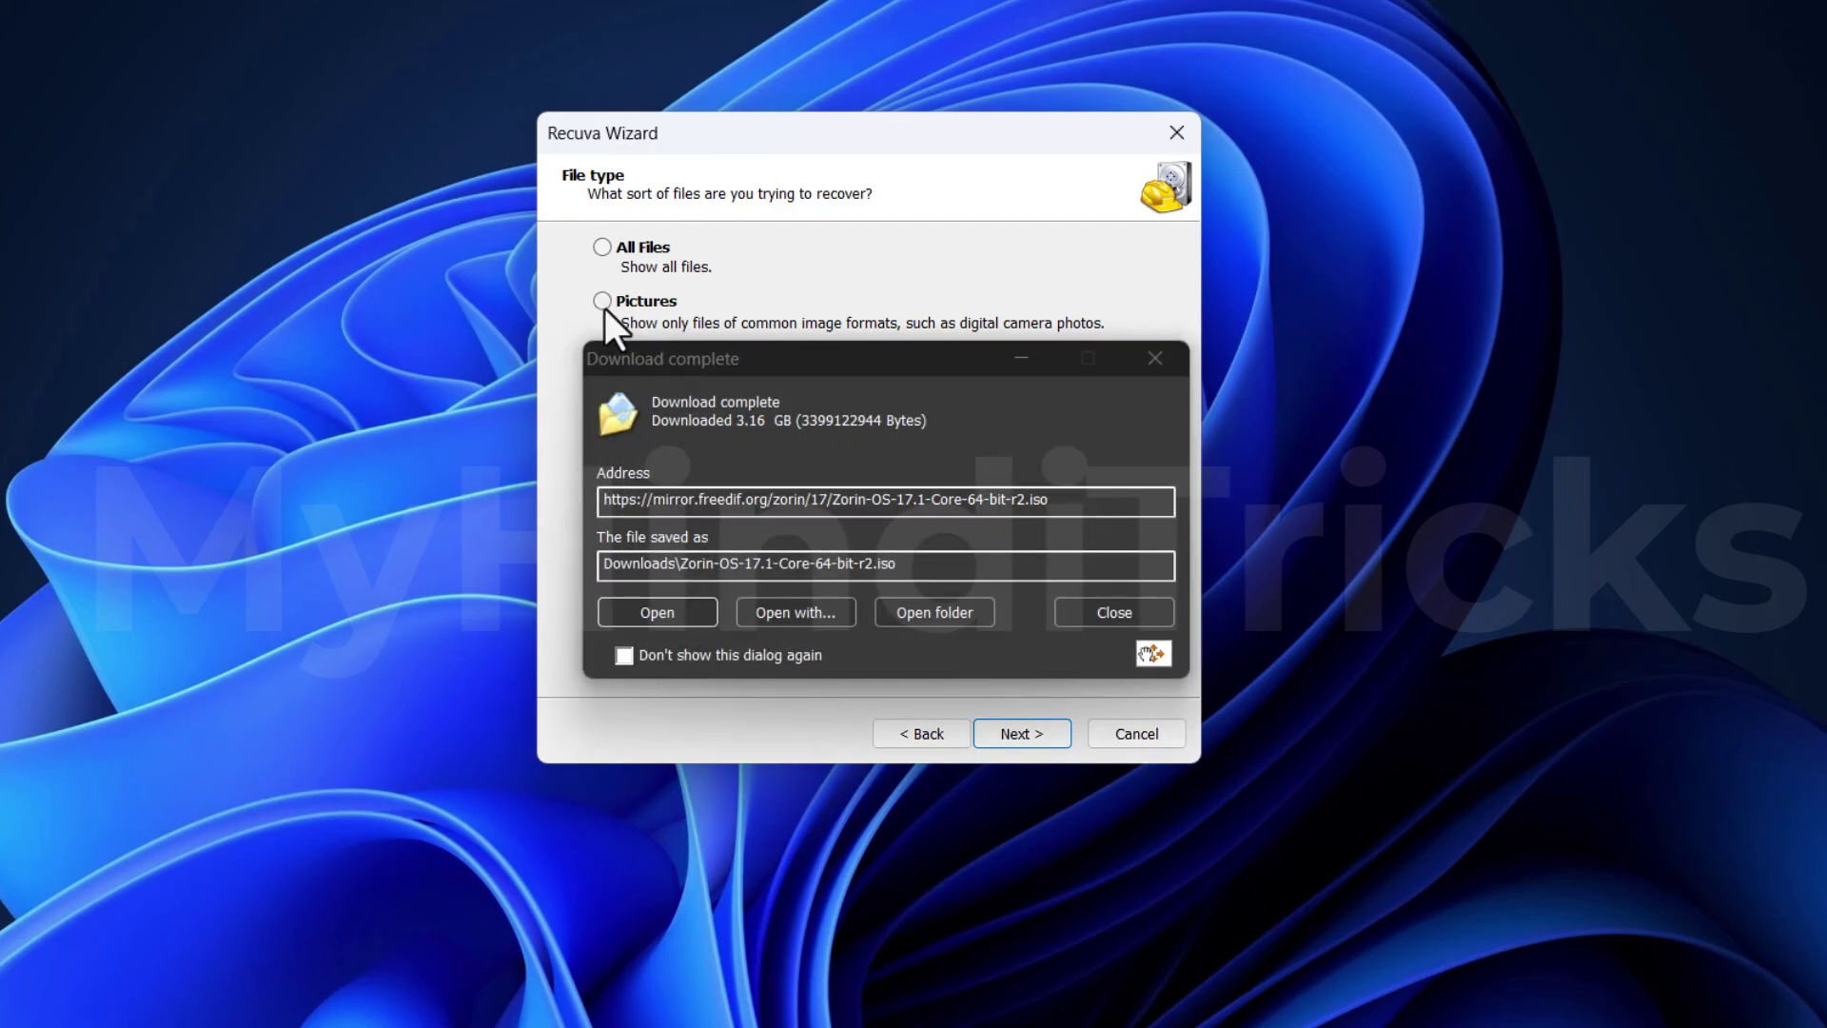
Dismiss the download complete notice, set the file type to recover to Pictures and continue to the file location.
click(1072, 605)
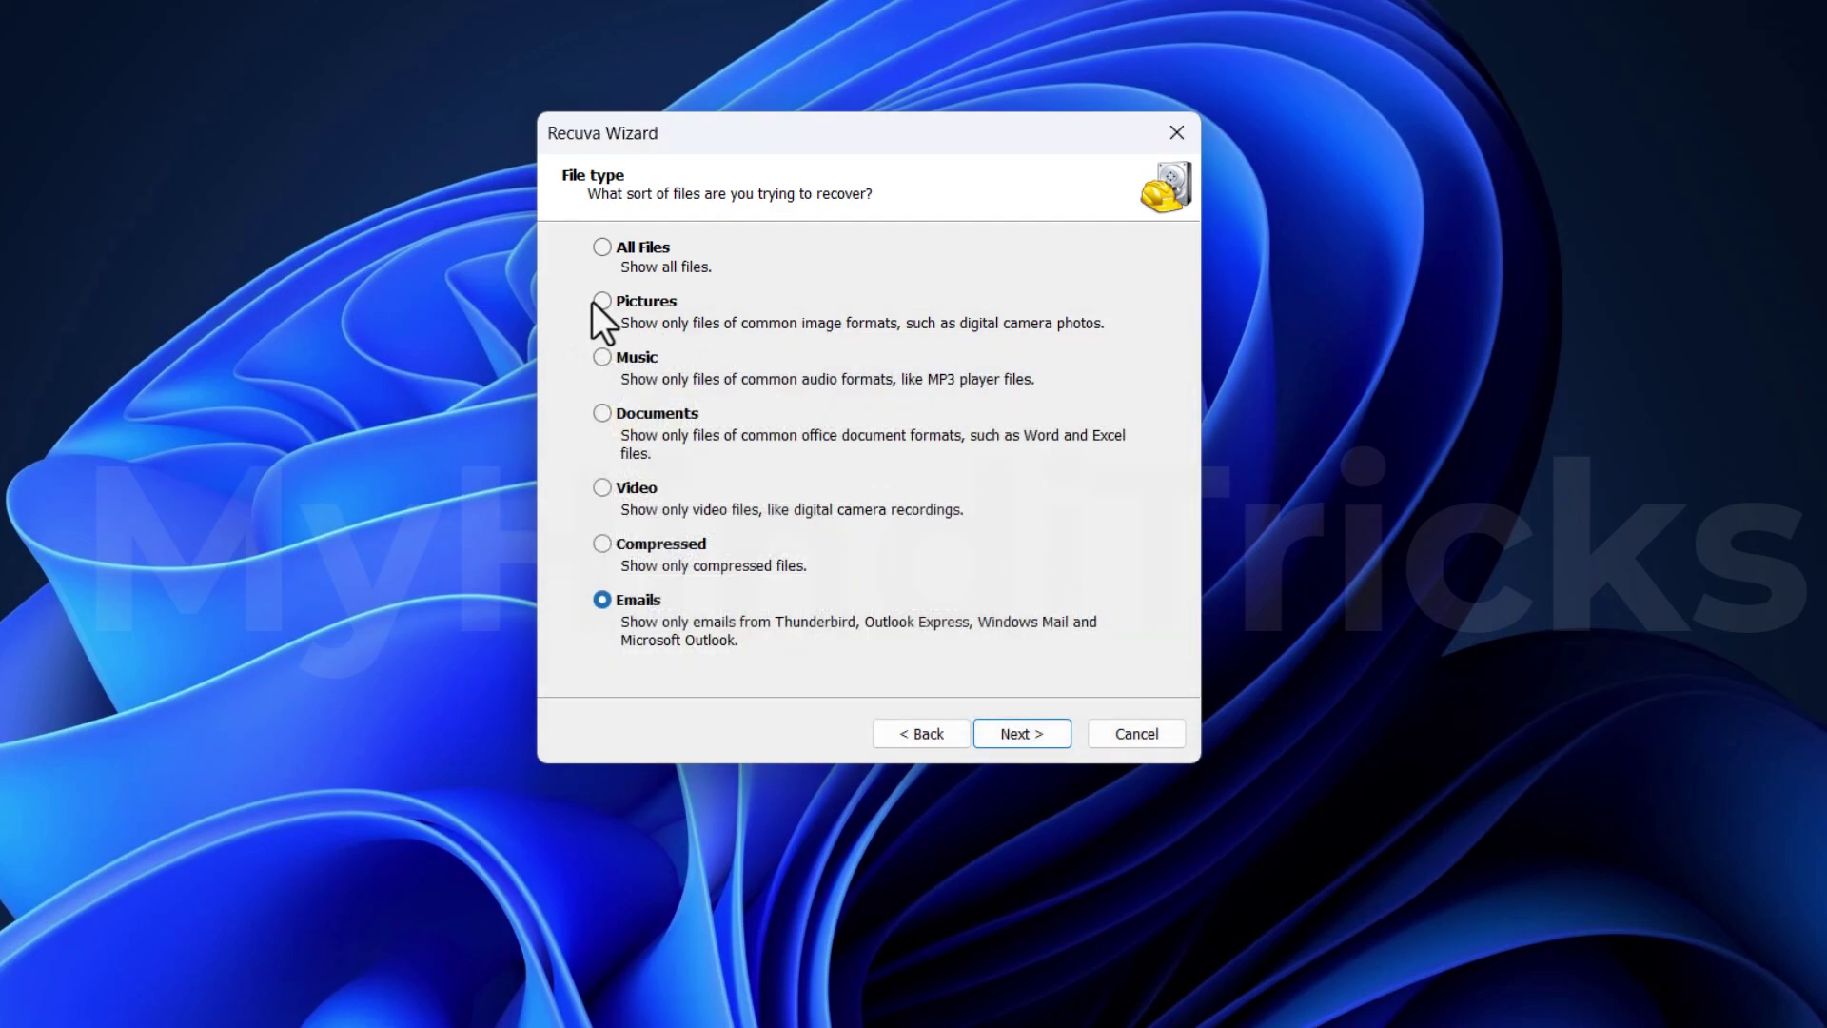
click(602, 301)
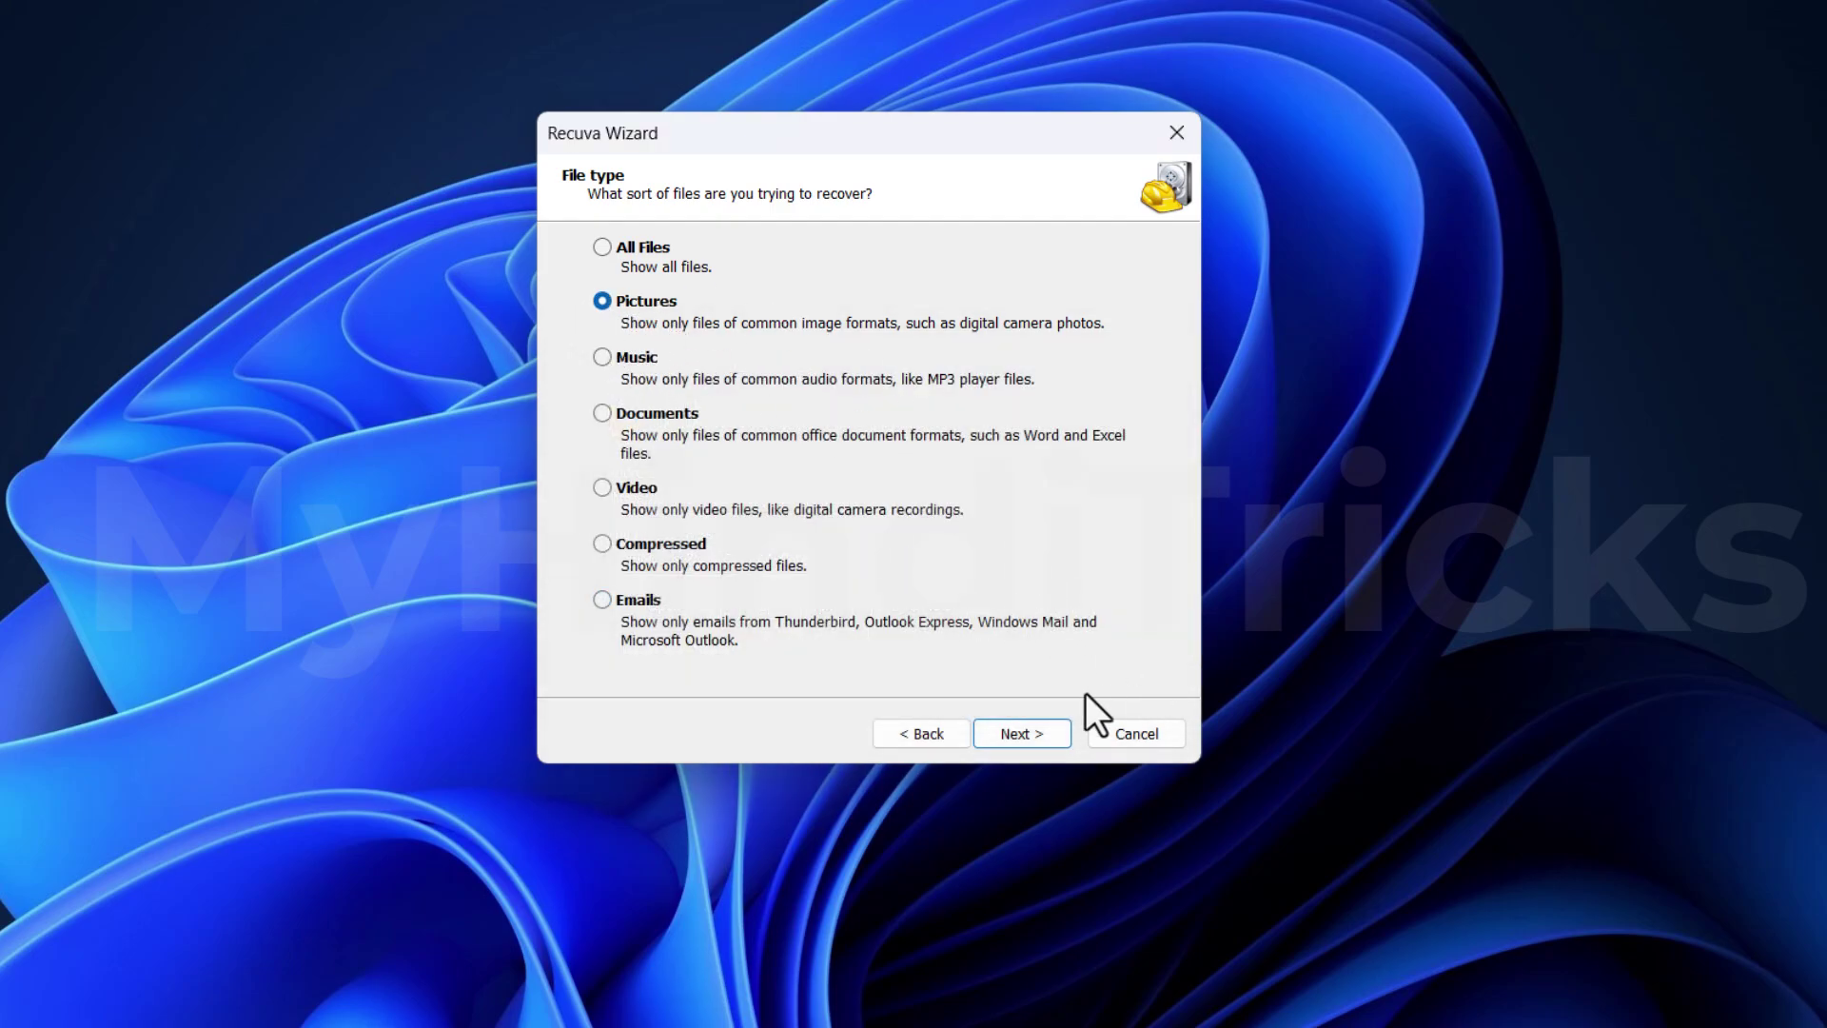
click(1049, 731)
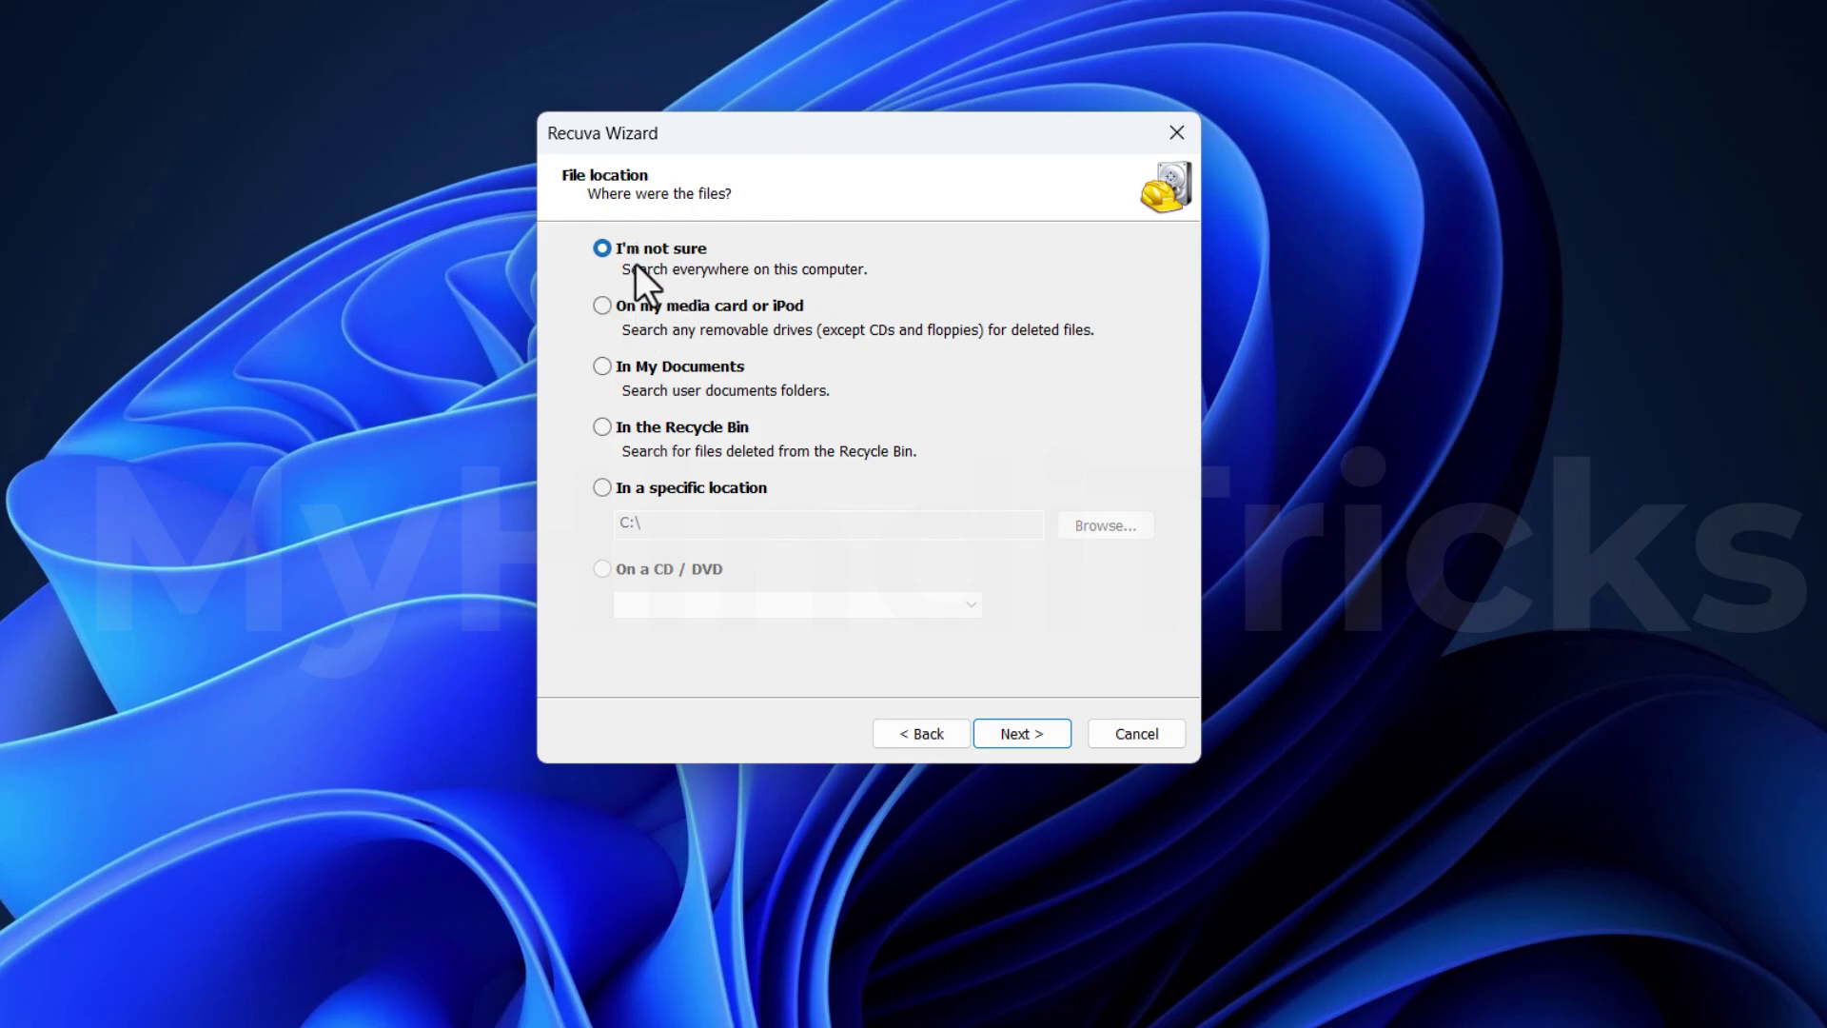
Set the file location to "I'm not sure" so the whole computer is searched, and continue to the final wizard page.
click(603, 487)
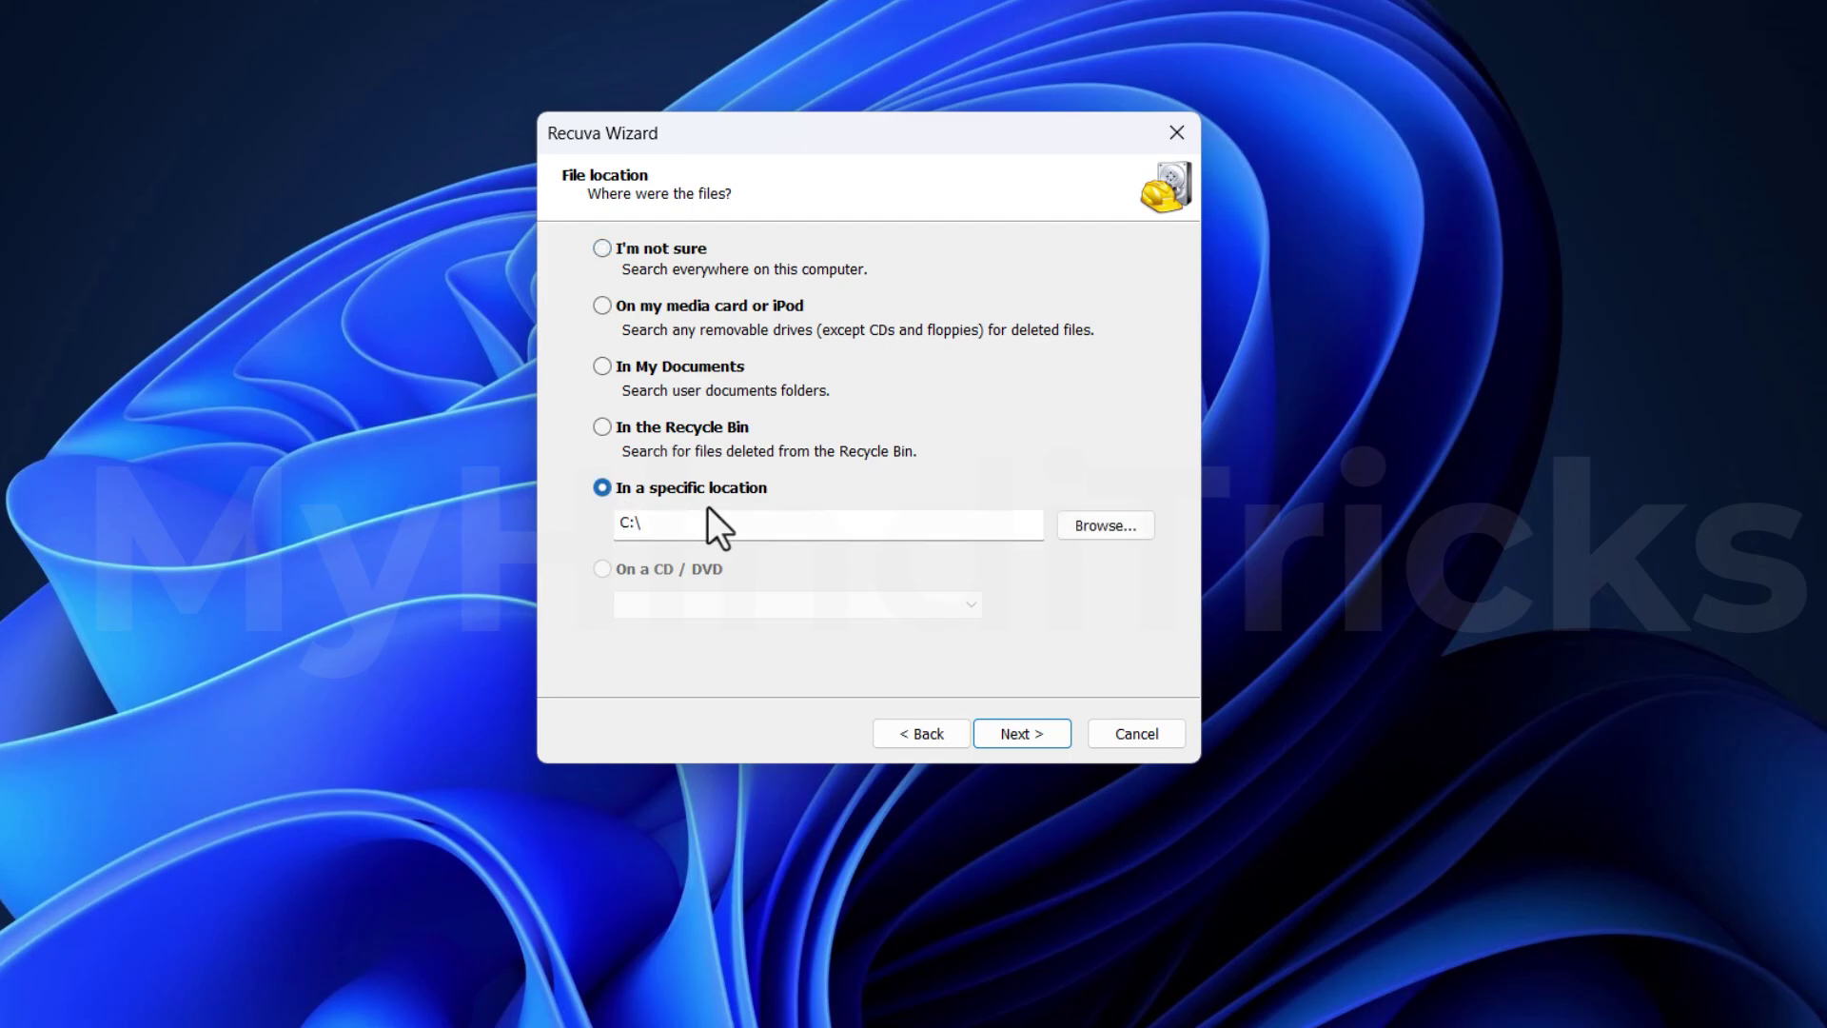
click(607, 430)
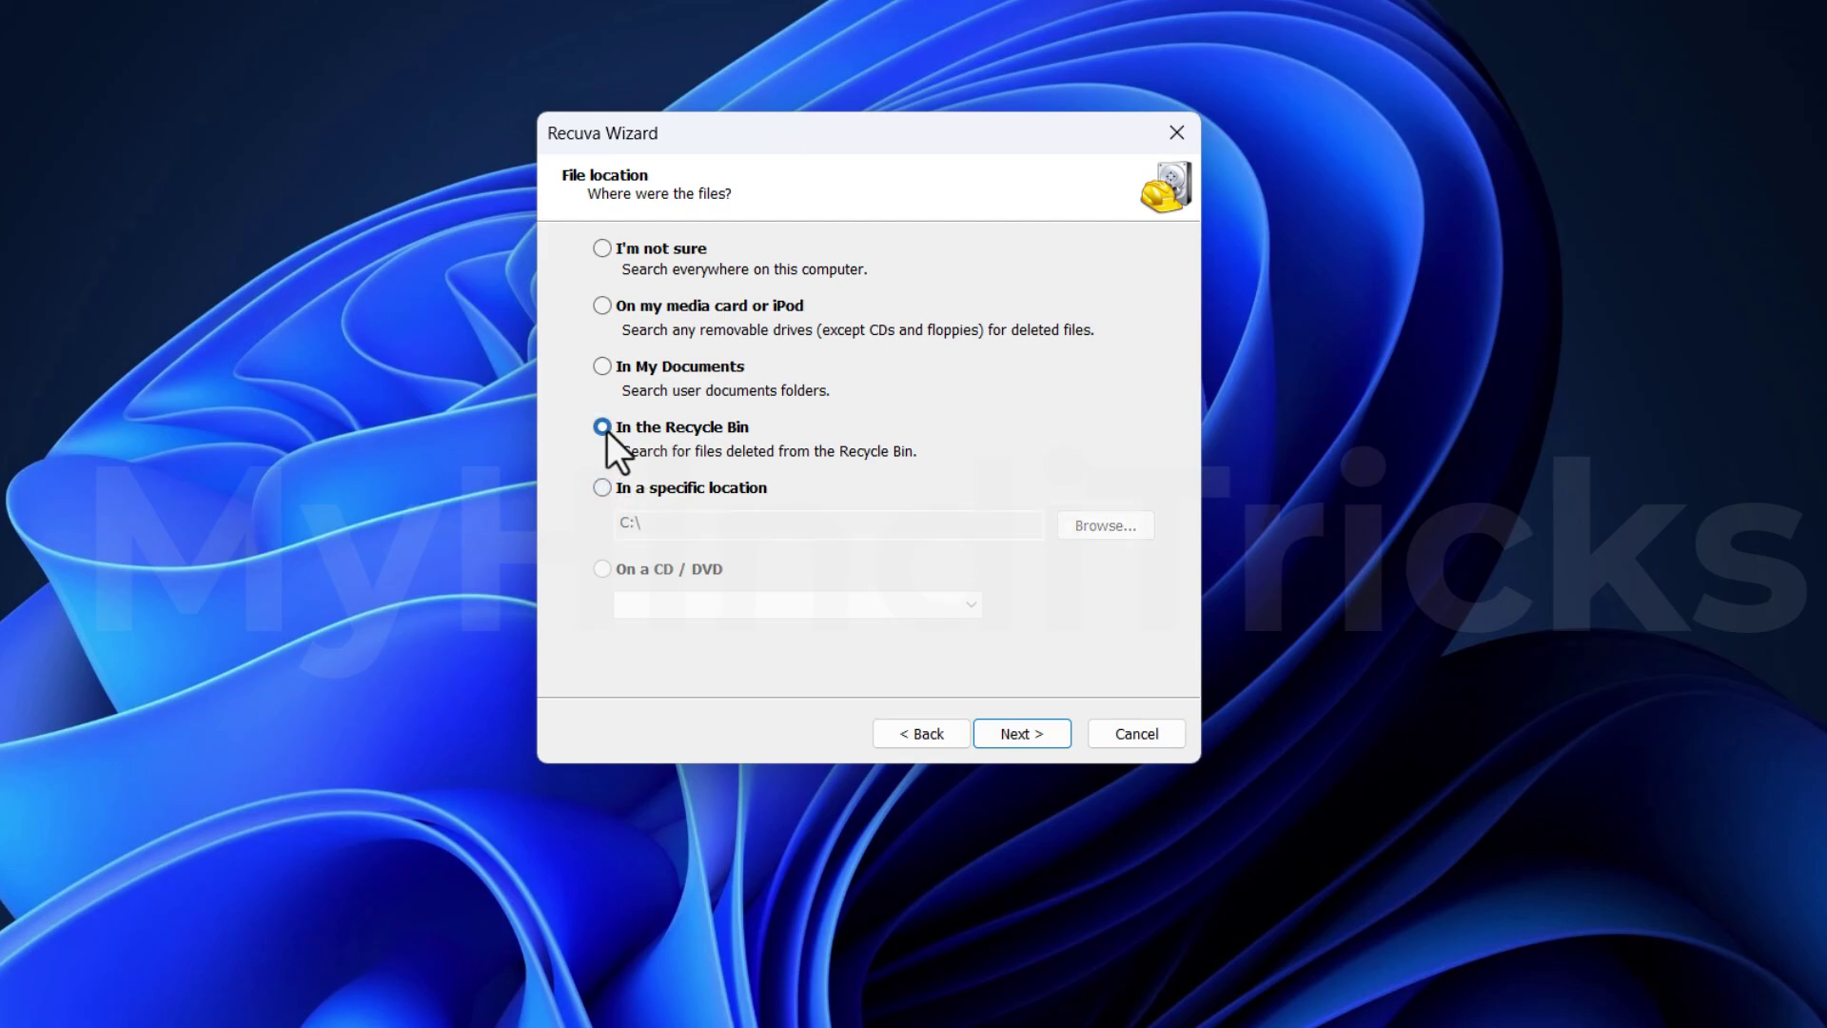
click(599, 250)
click(1013, 738)
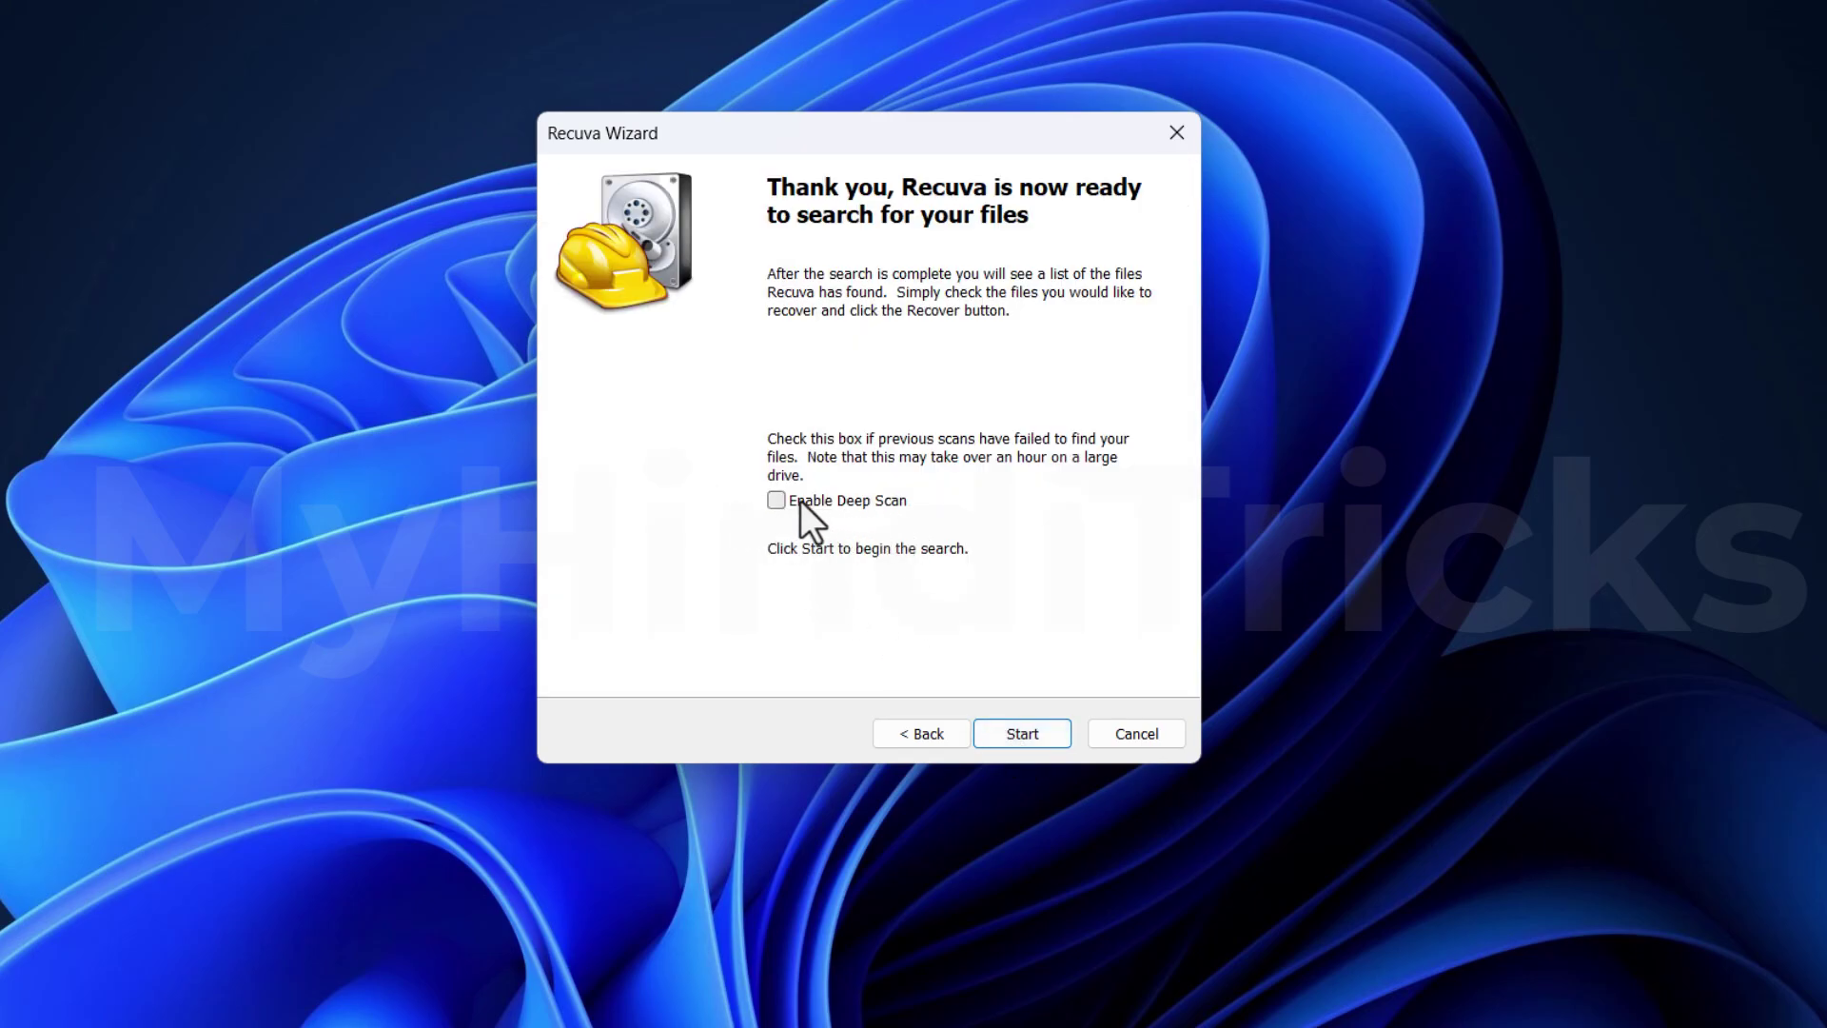
Enable Deep Scan and start the search for deleted files.
click(876, 502)
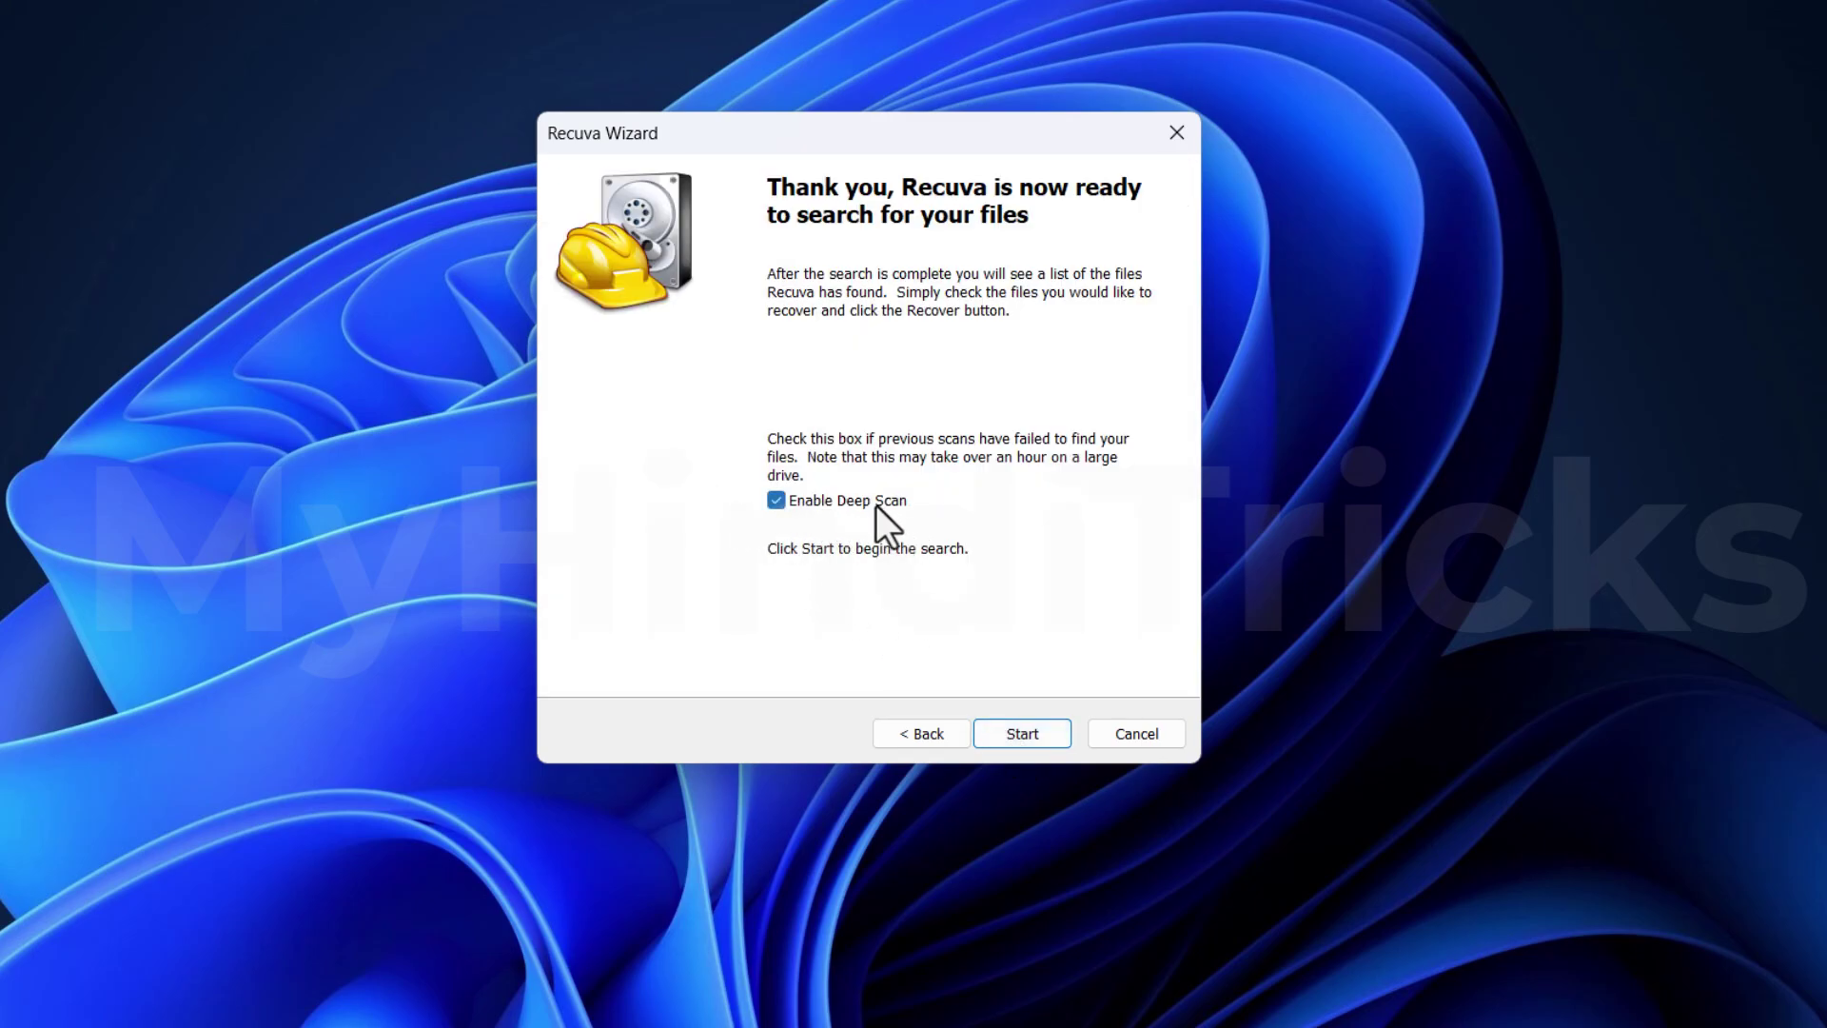
click(1014, 738)
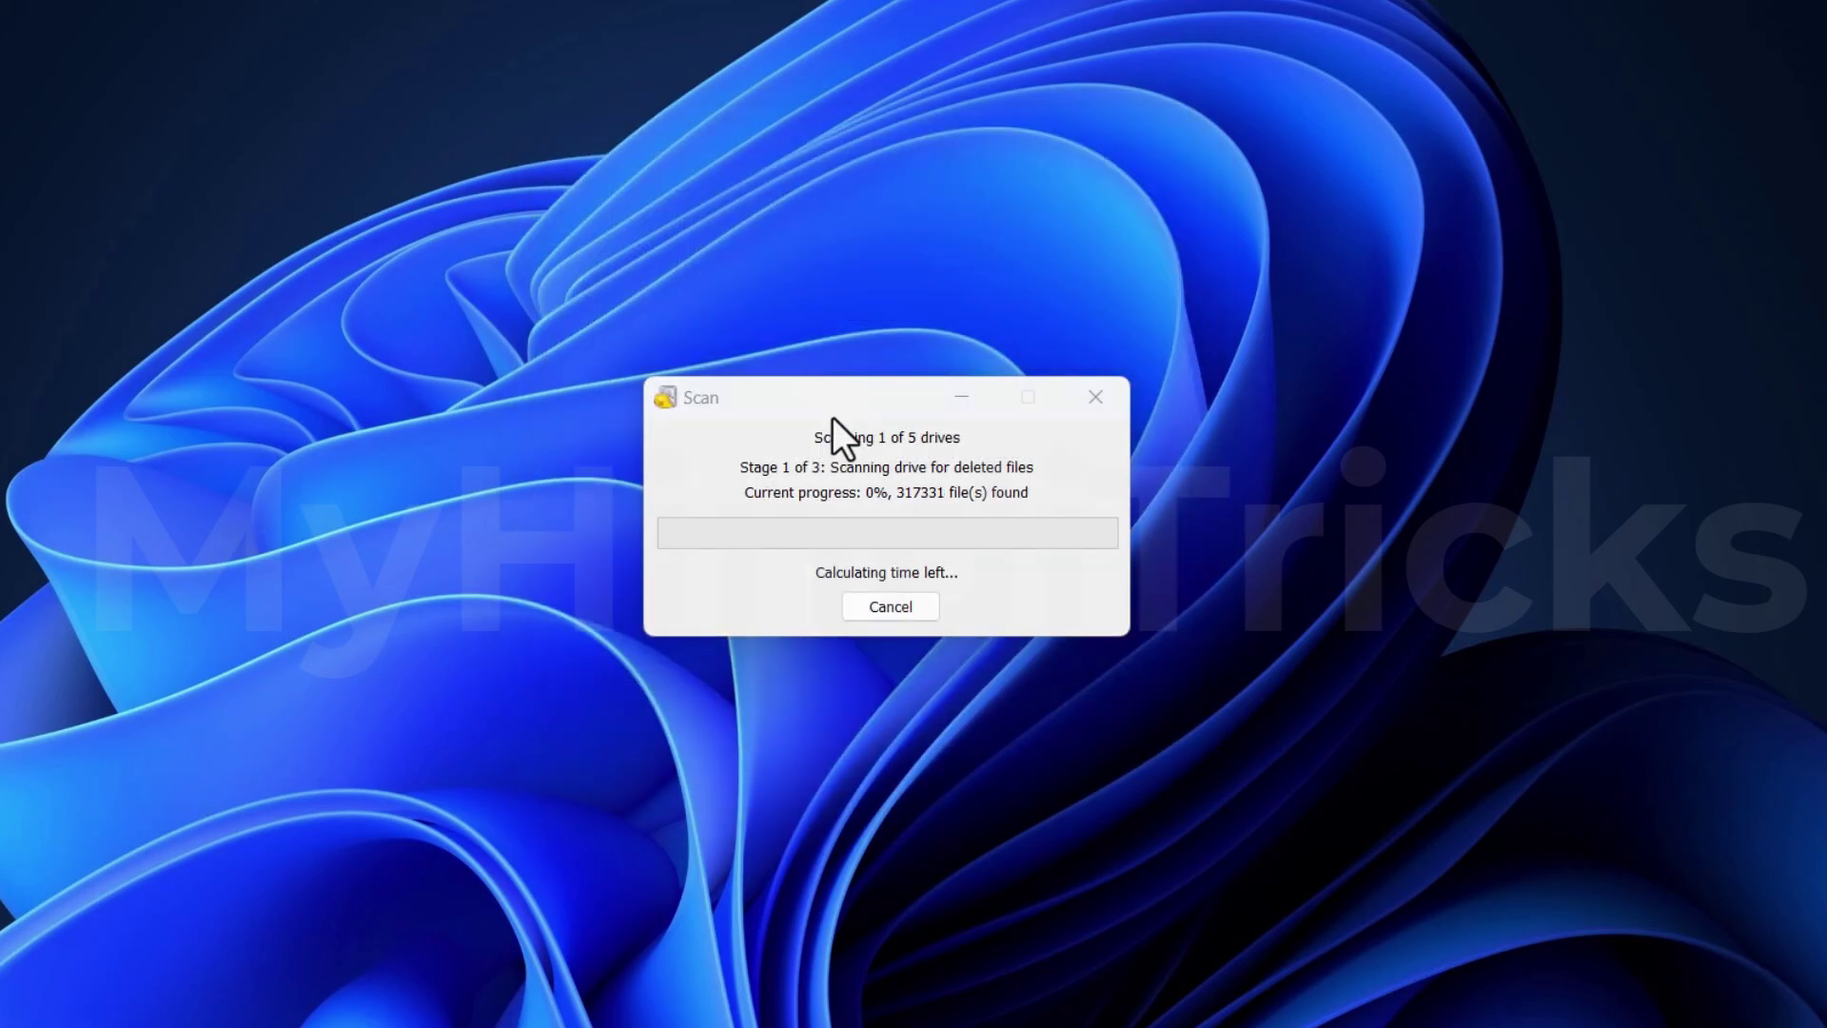
drag(832, 417, 800, 379)
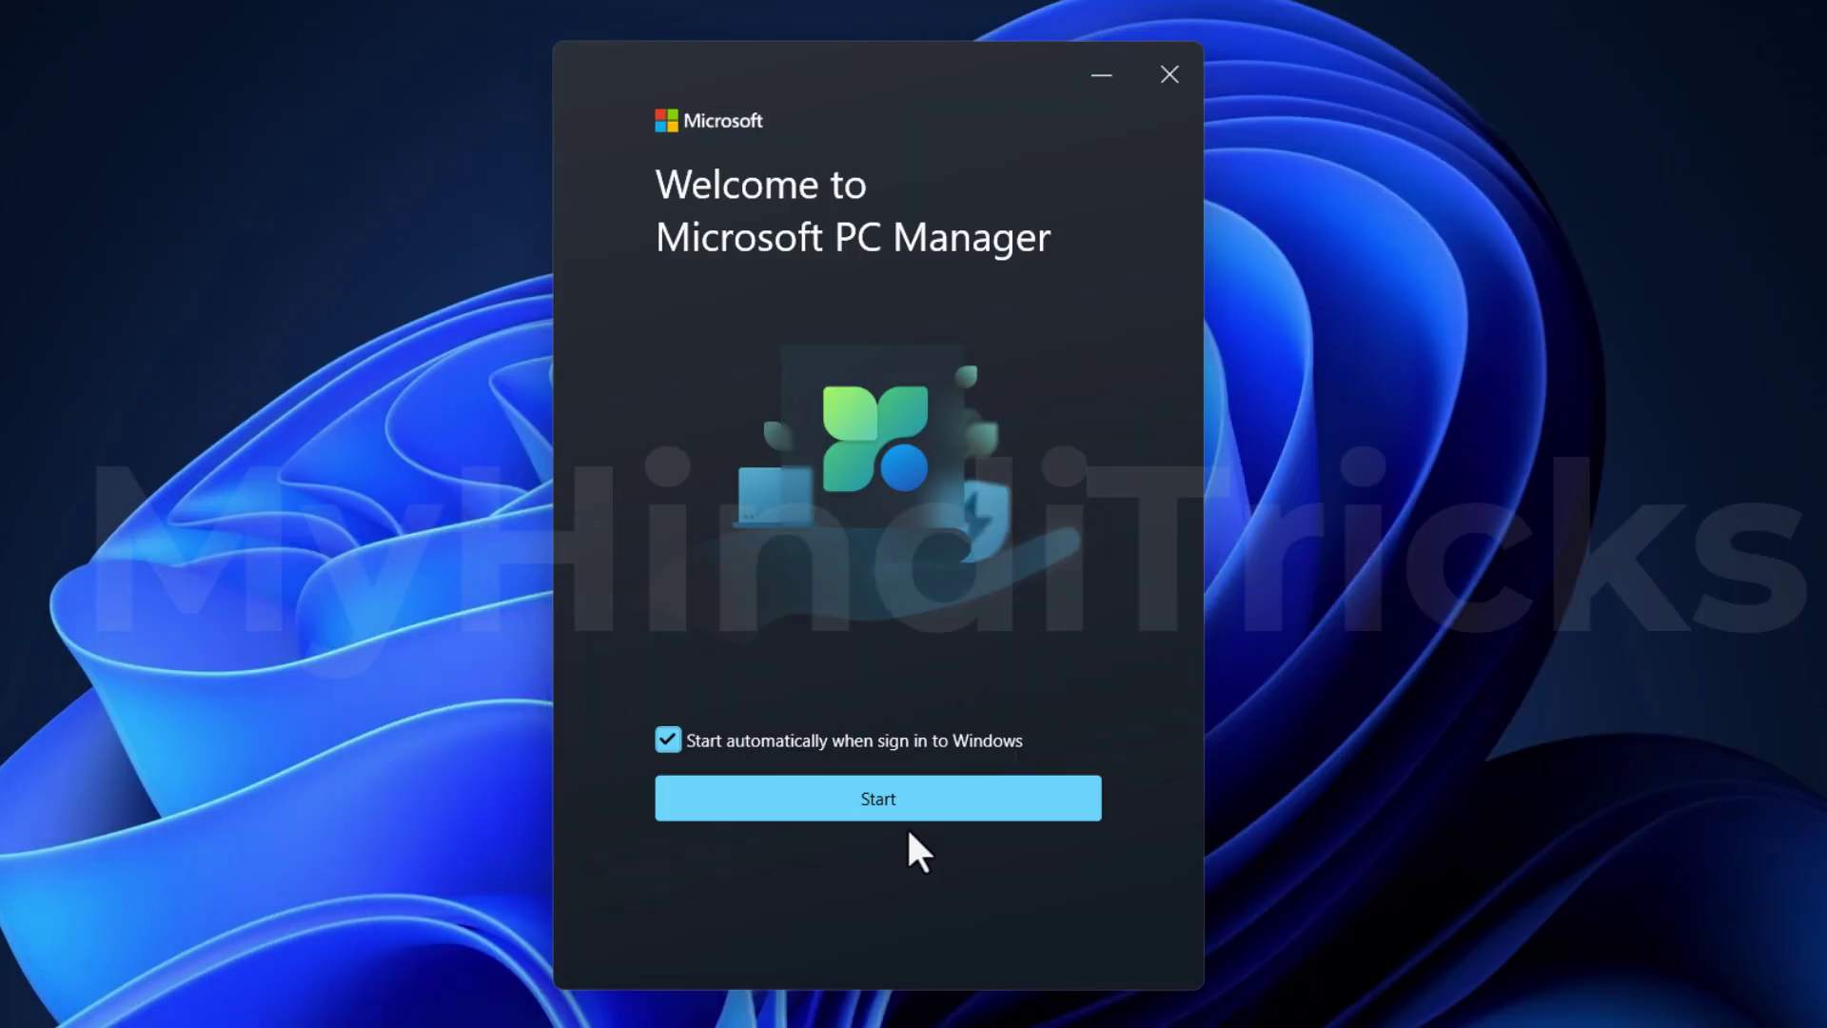
Switch to Microsoft PC Manager, start it with automatic start at Windows sign-in enabled, and skip the feature introduction.
click(875, 801)
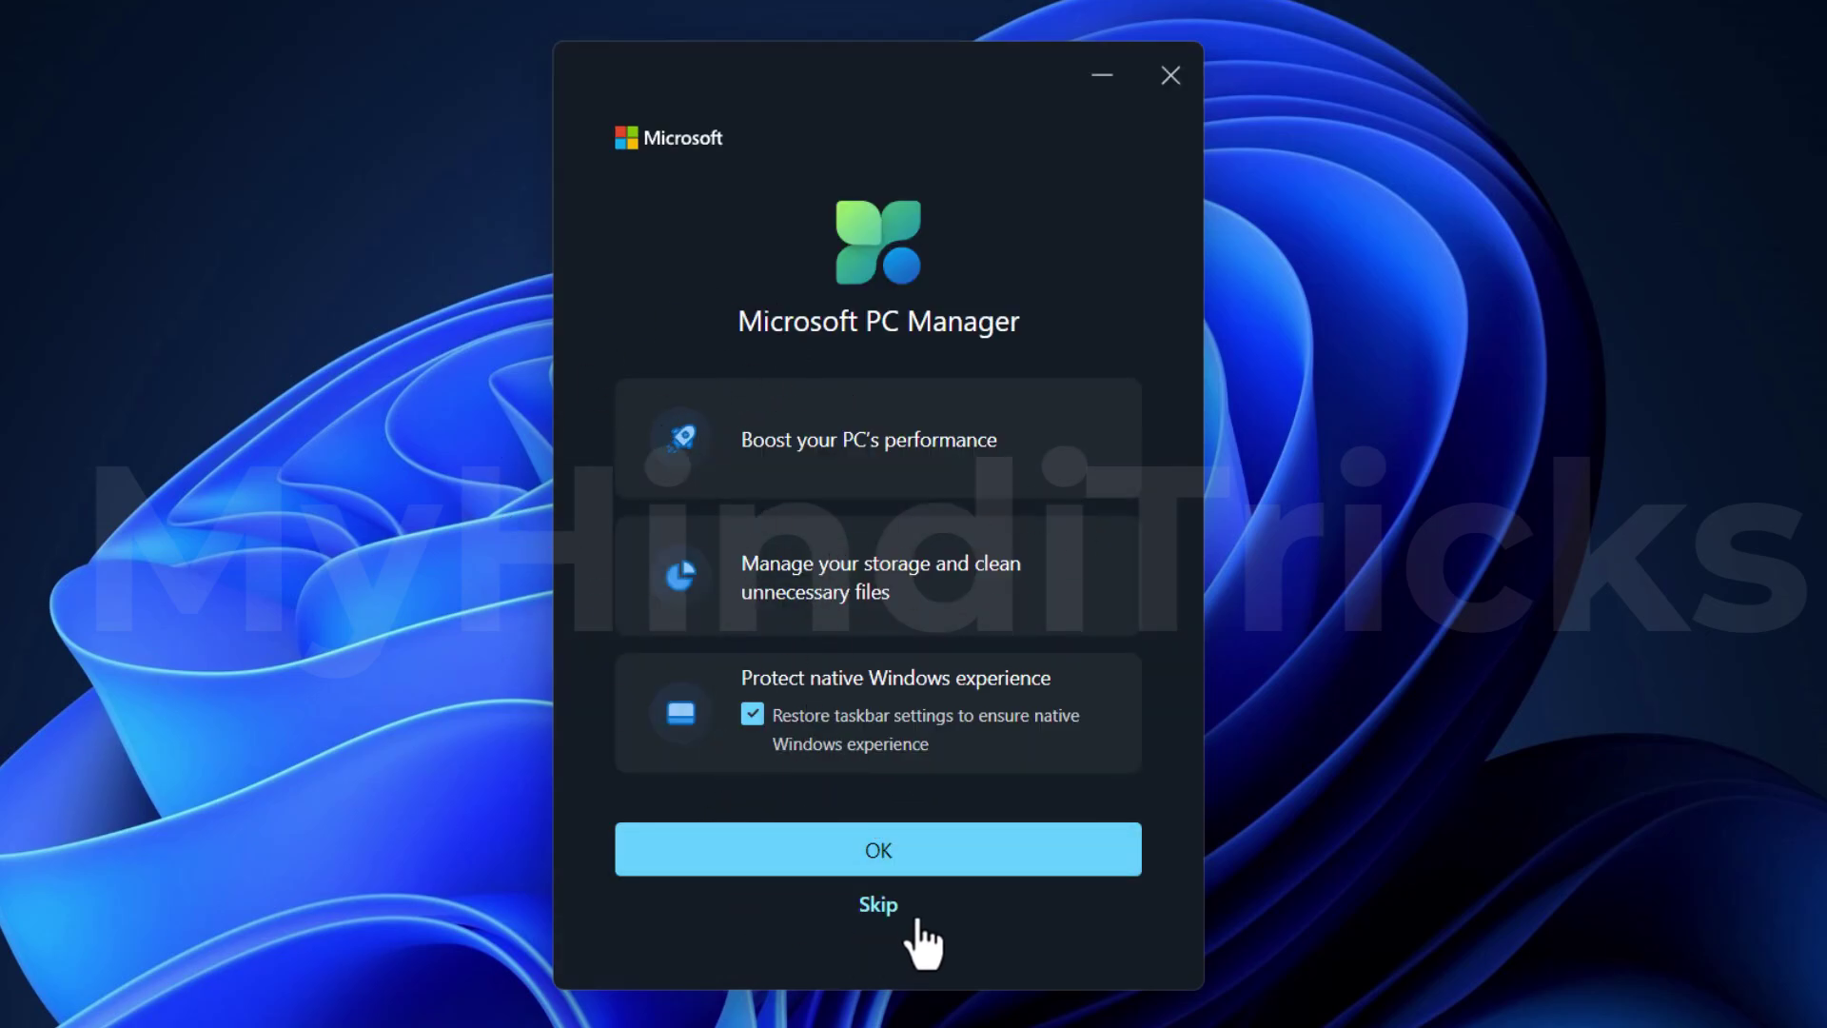
click(875, 904)
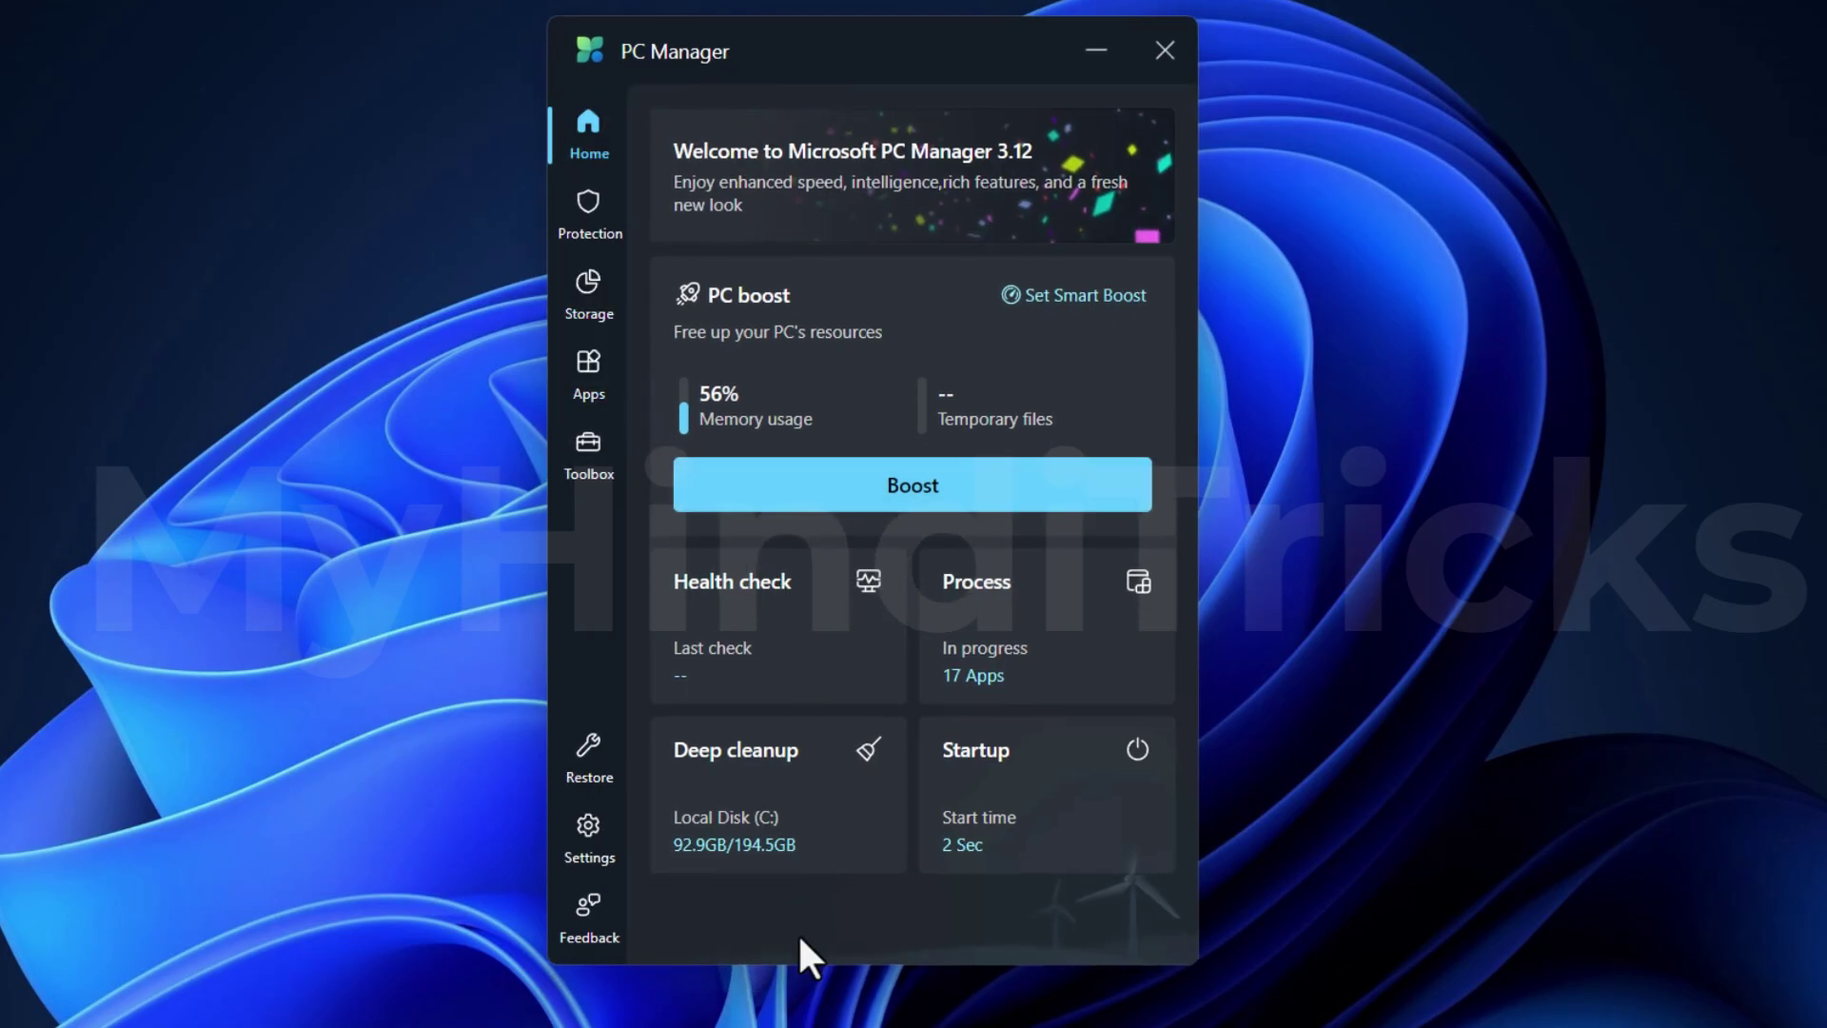
drag(786, 57, 775, 45)
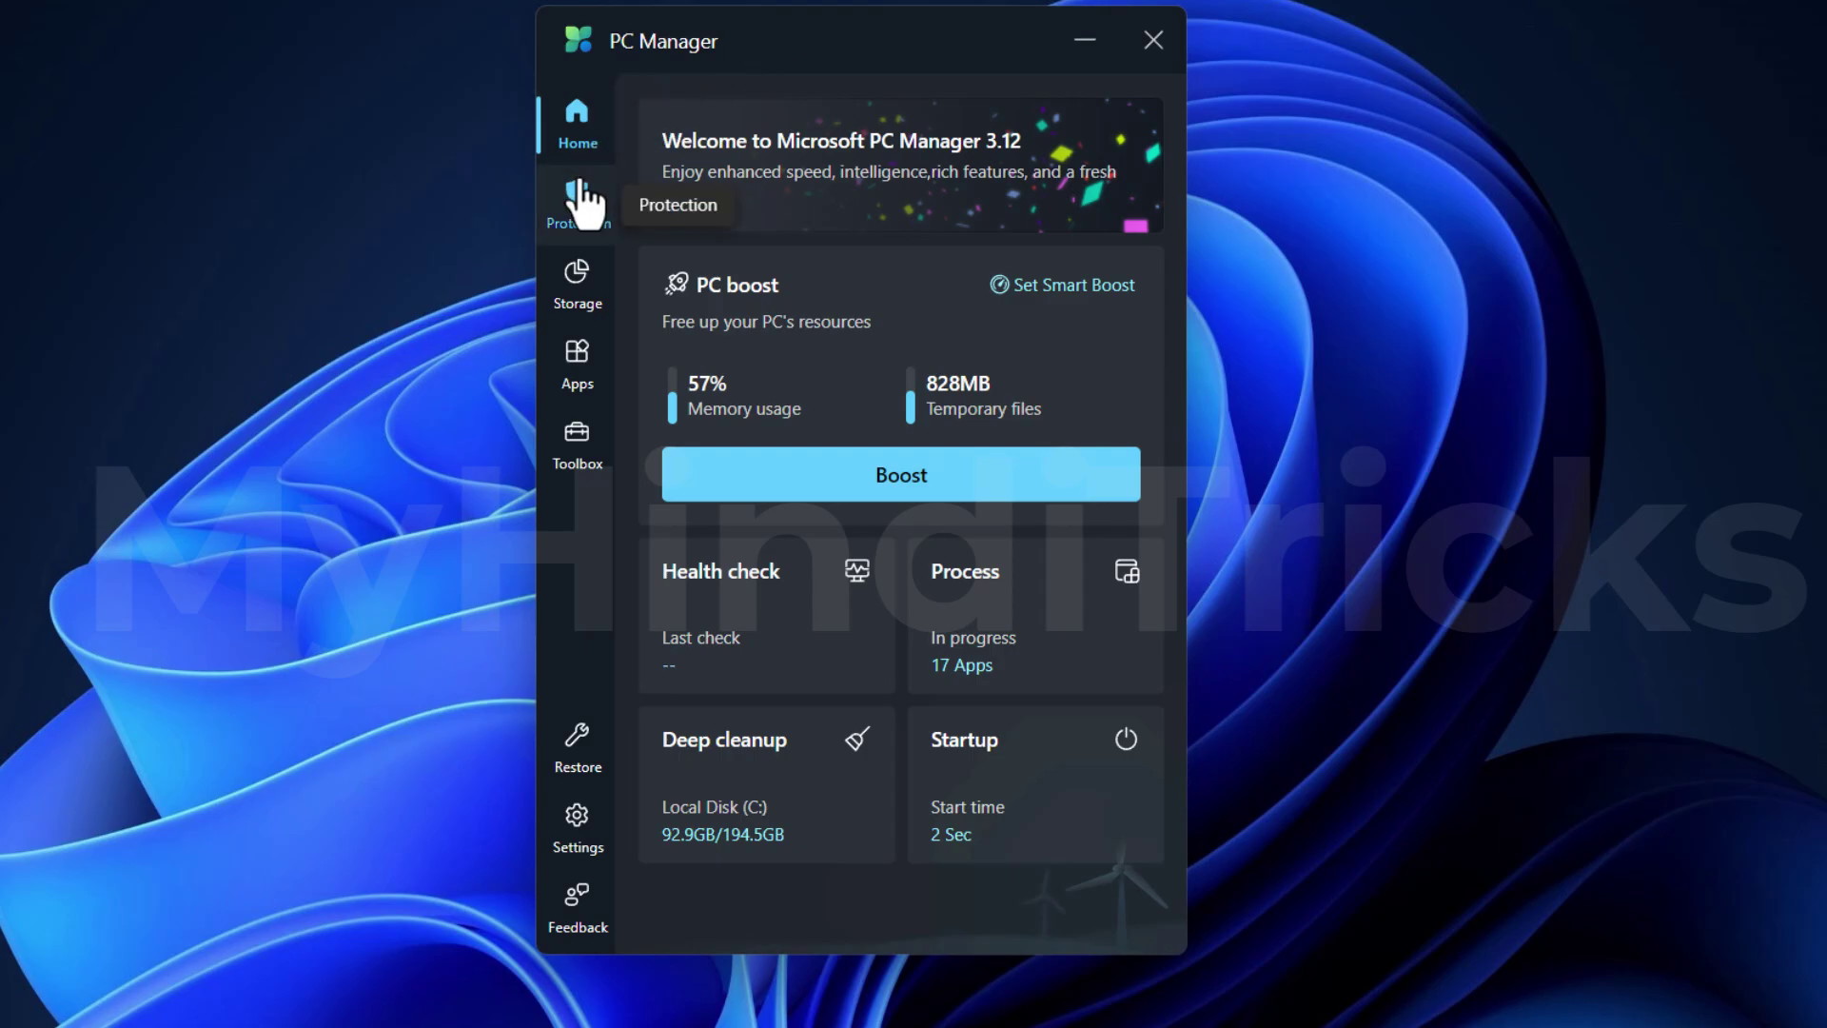
Look through the Storage, Apps, Toolbox and Settings pages of PC Manager.
click(577, 278)
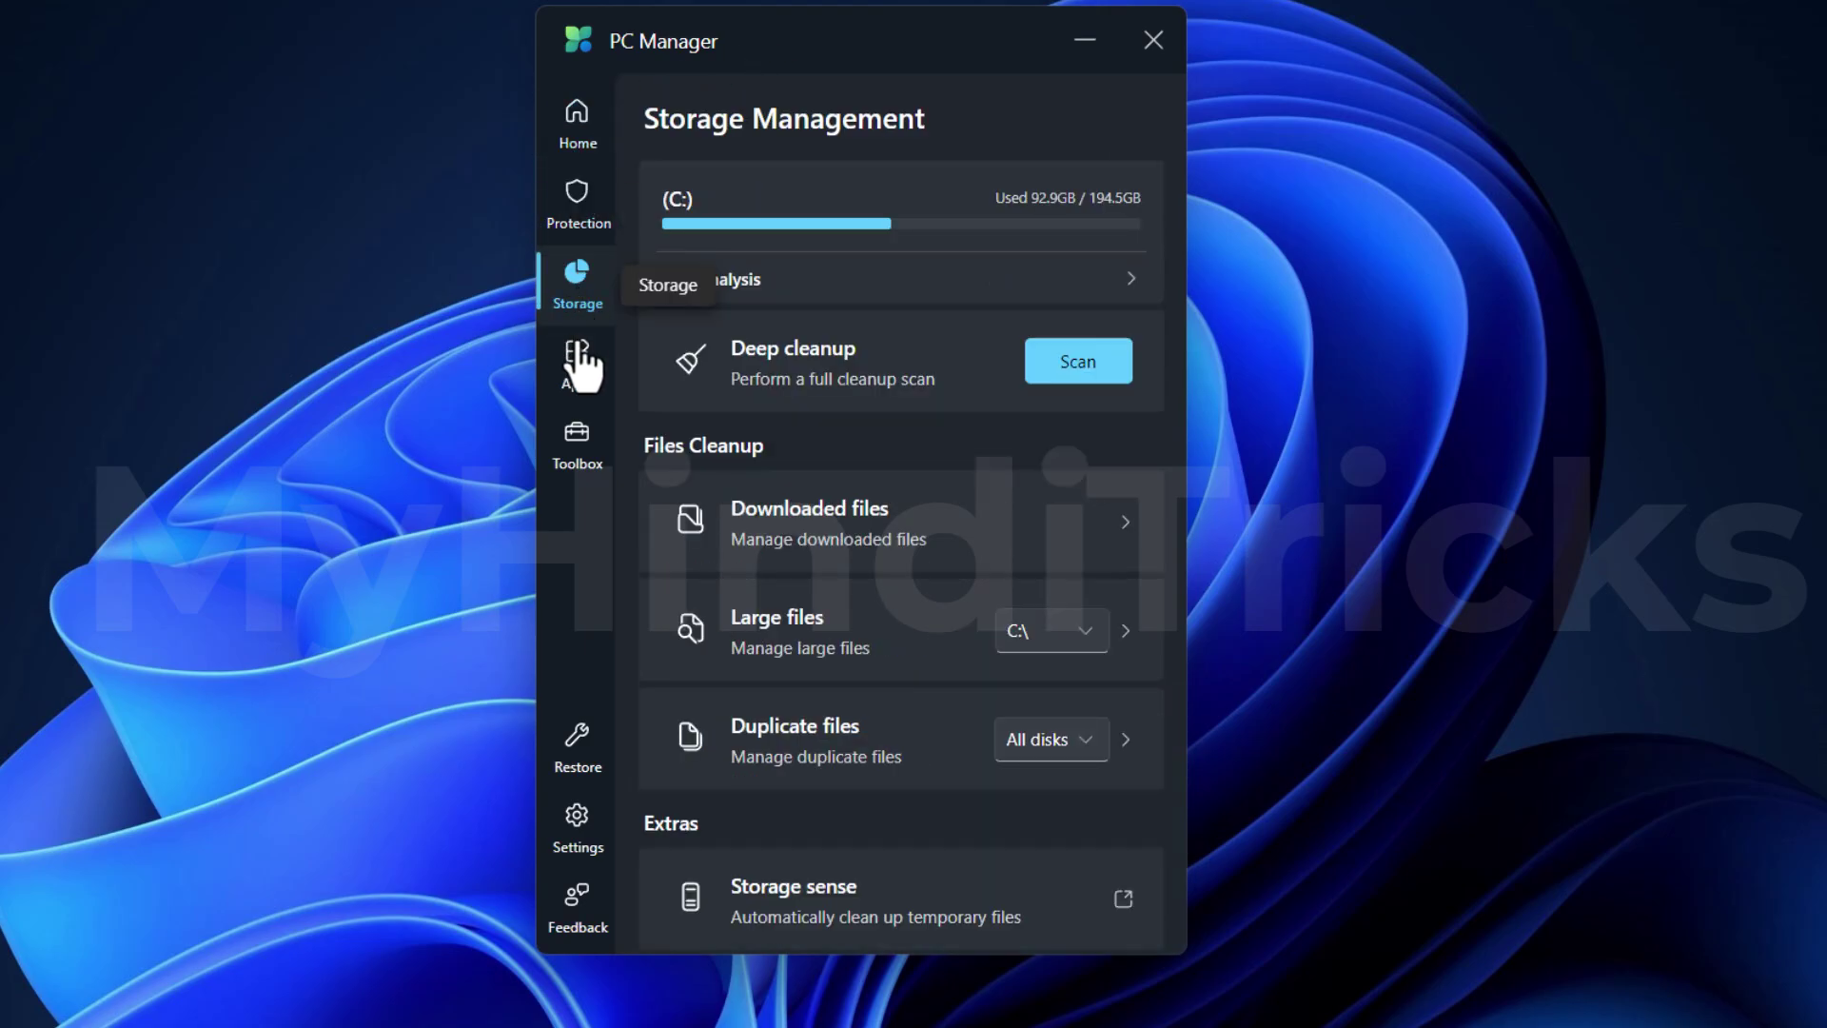
click(577, 360)
click(576, 456)
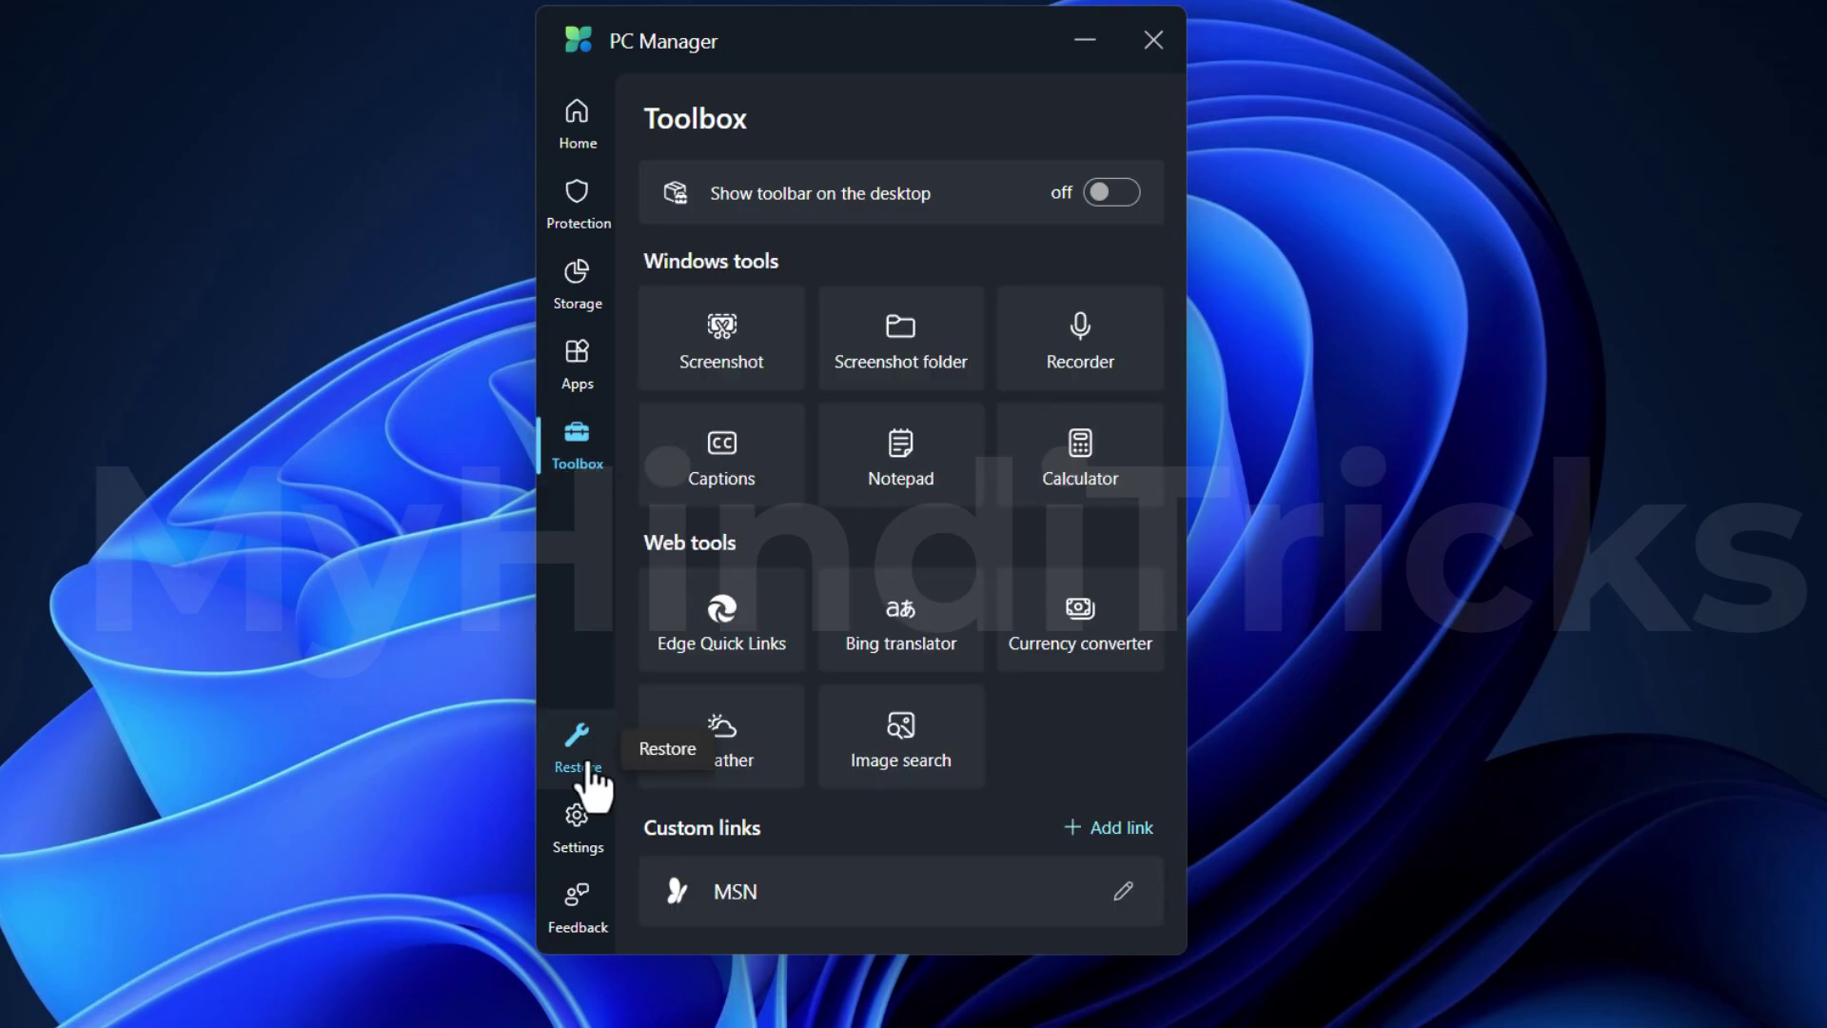
click(576, 849)
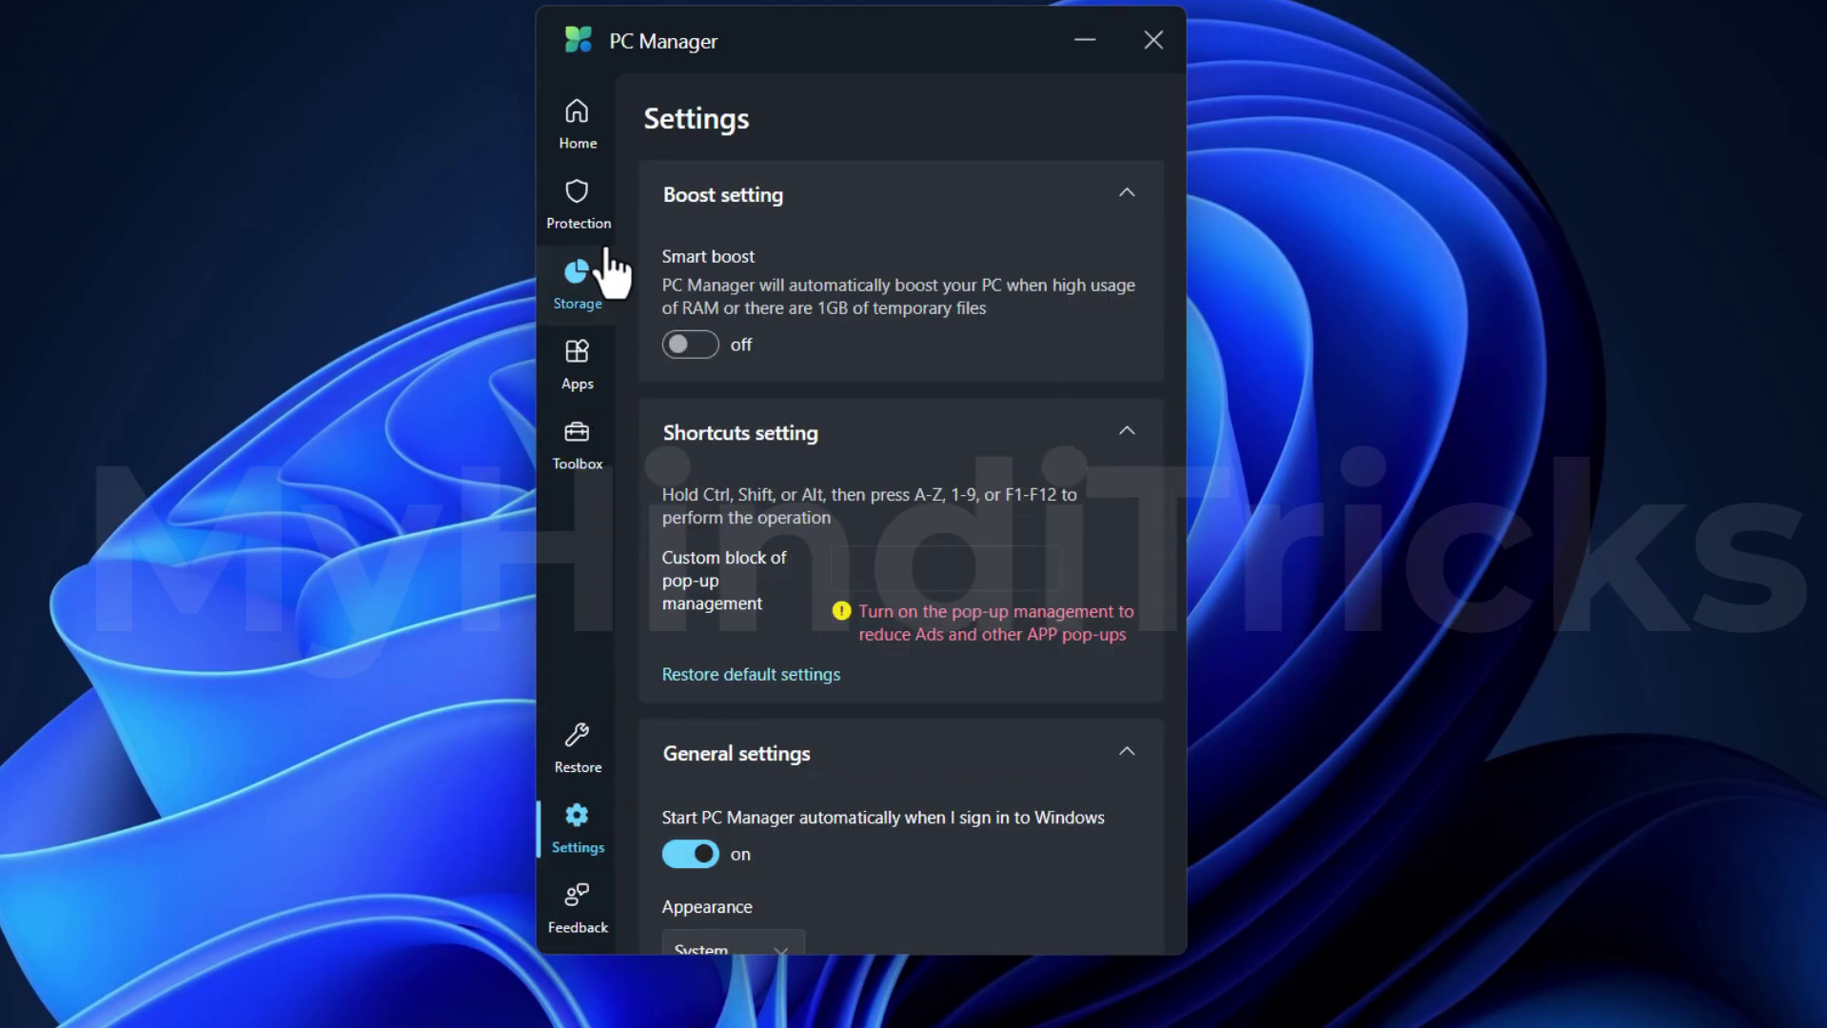
Return to the home page and run PC boost to free up memory and temporary files.
click(586, 142)
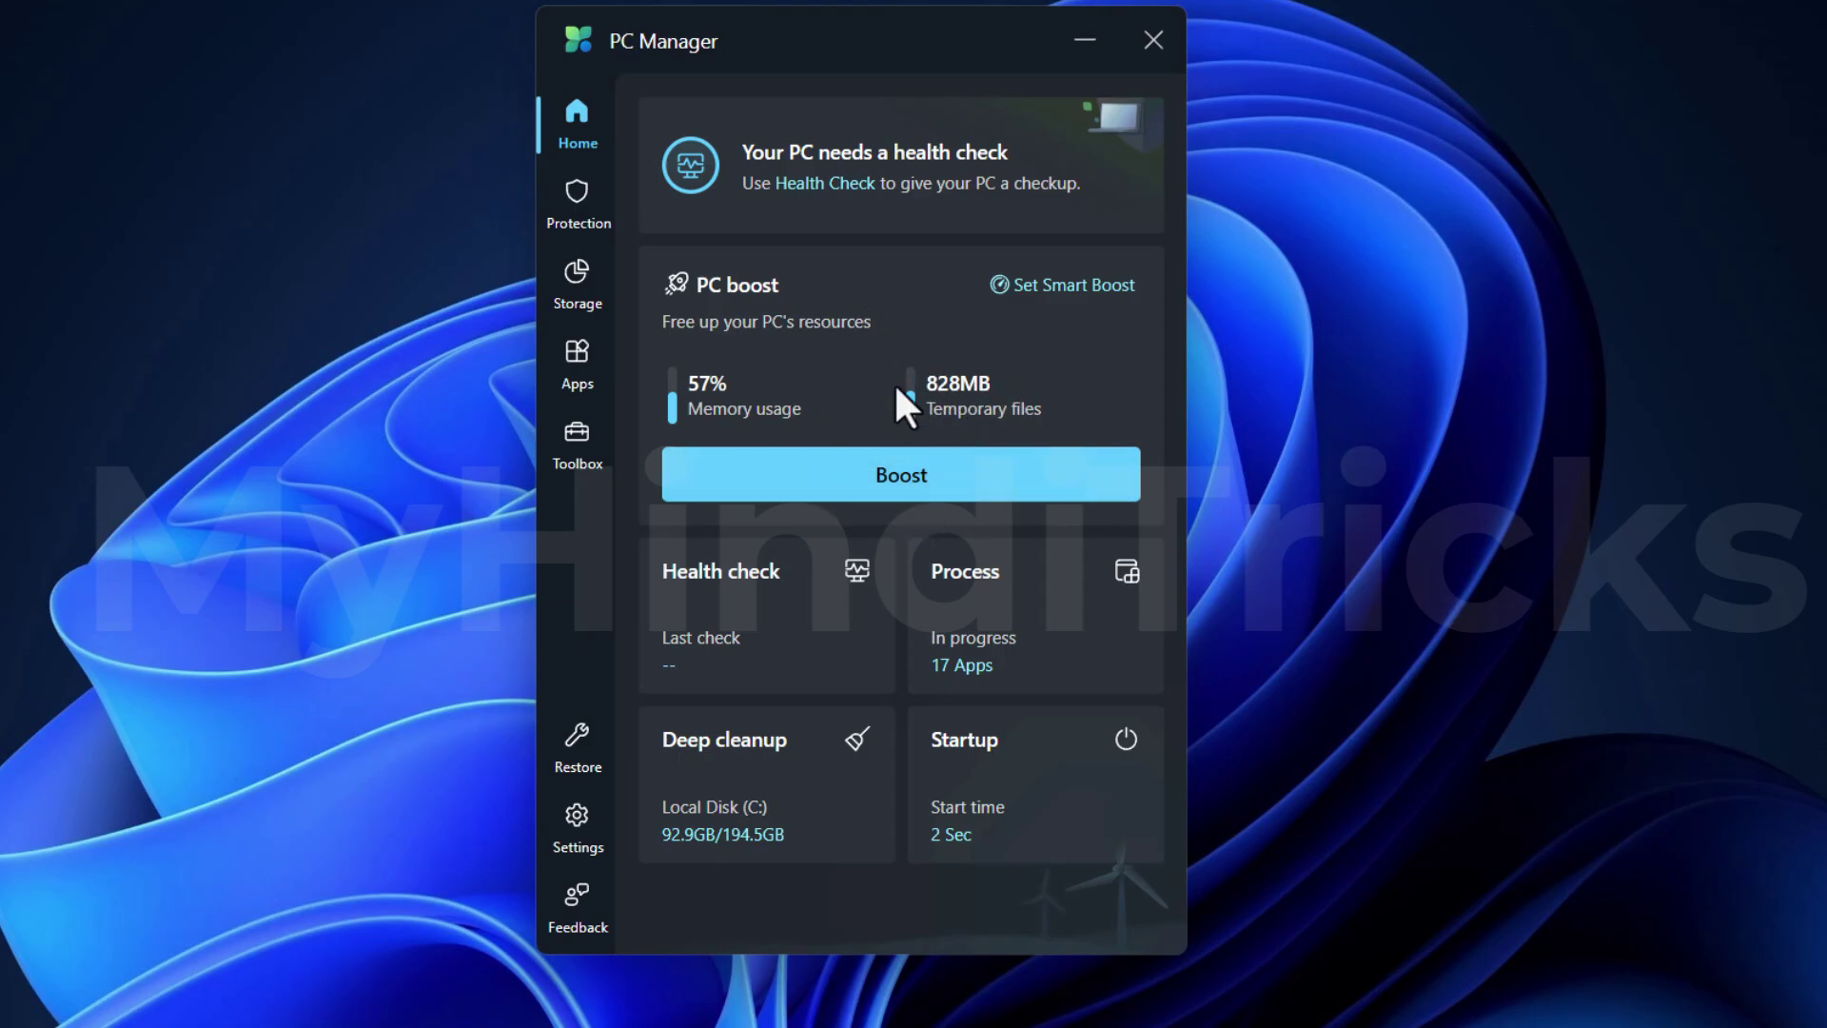
click(890, 479)
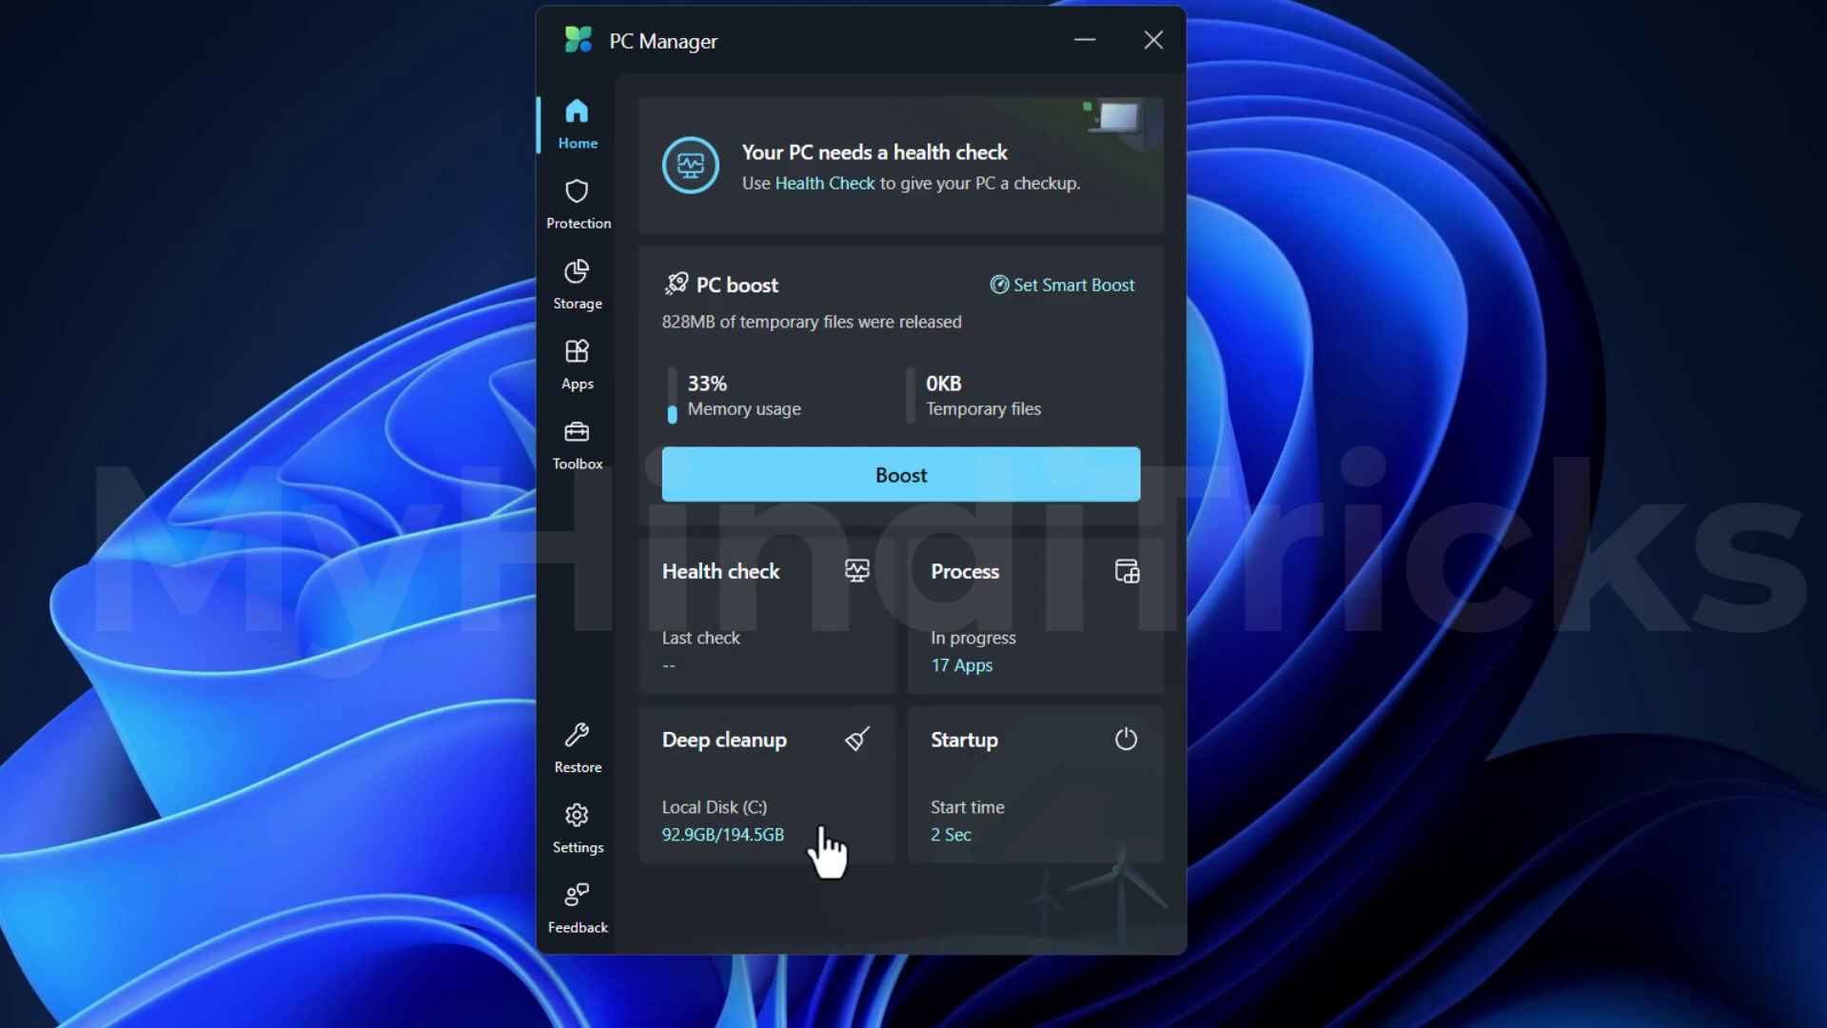
Review the startup apps list and the System protection options.
click(975, 775)
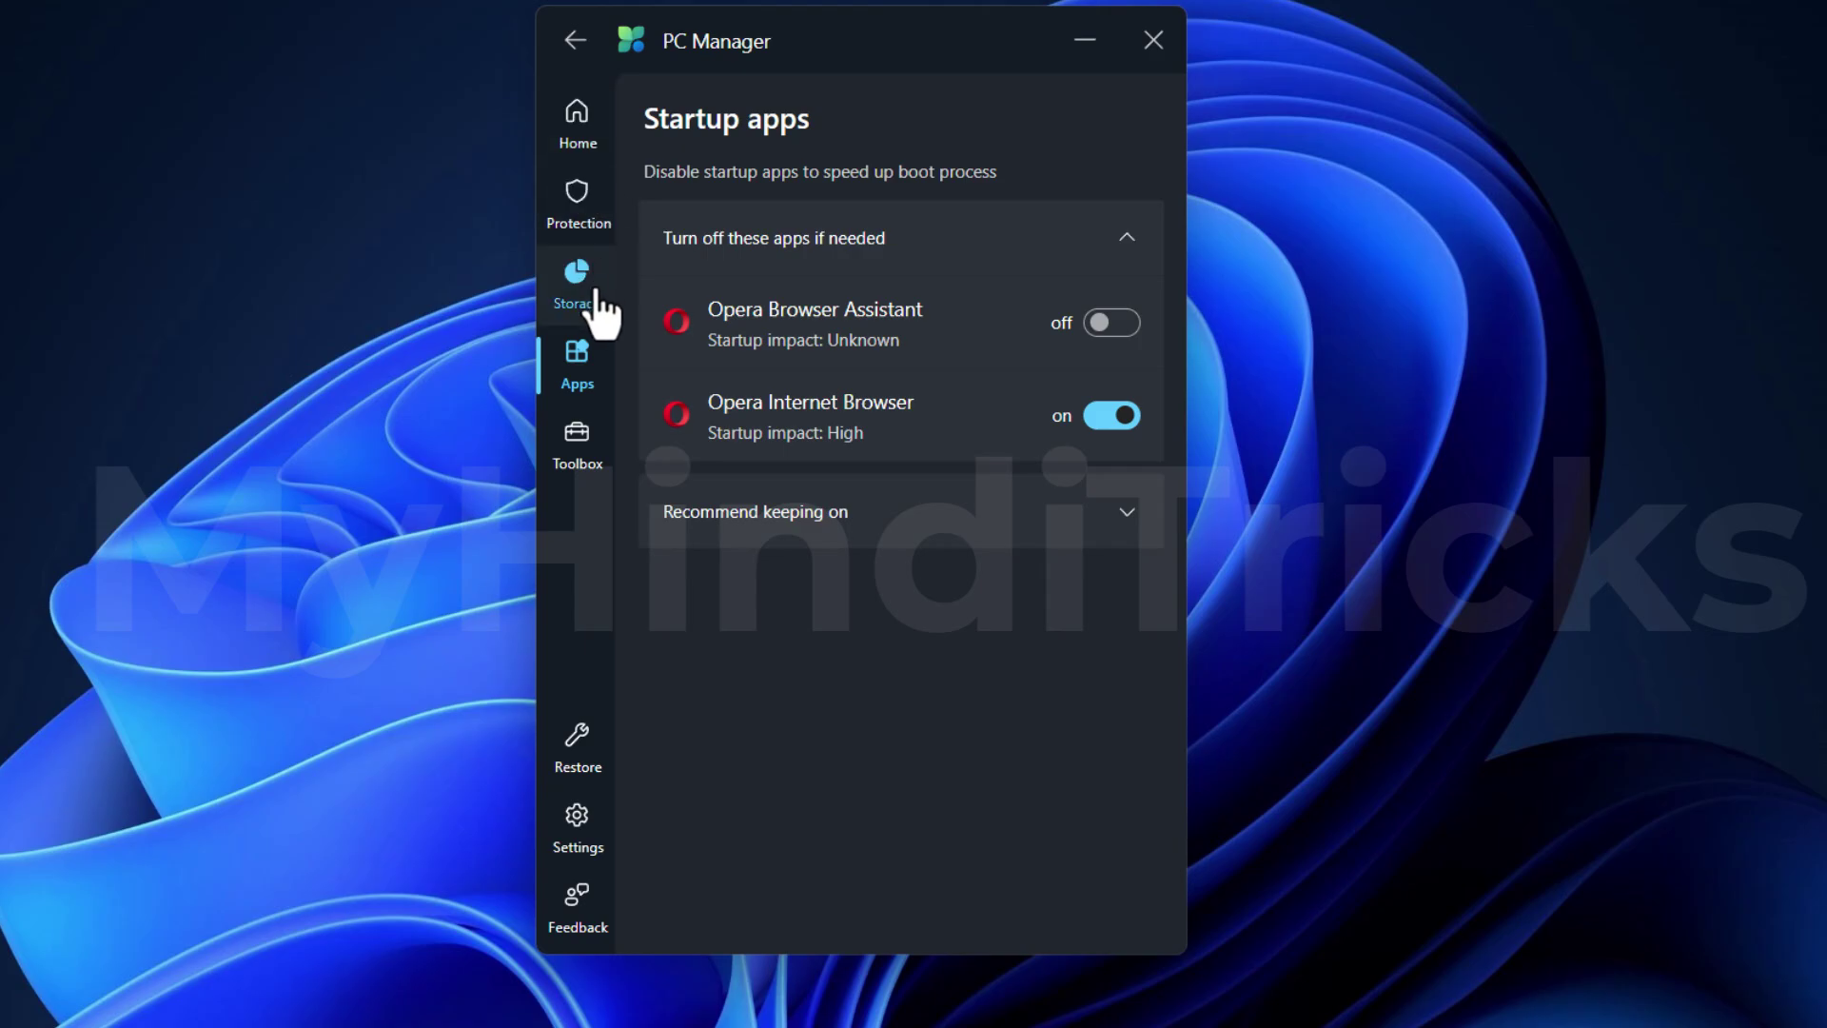
click(592, 227)
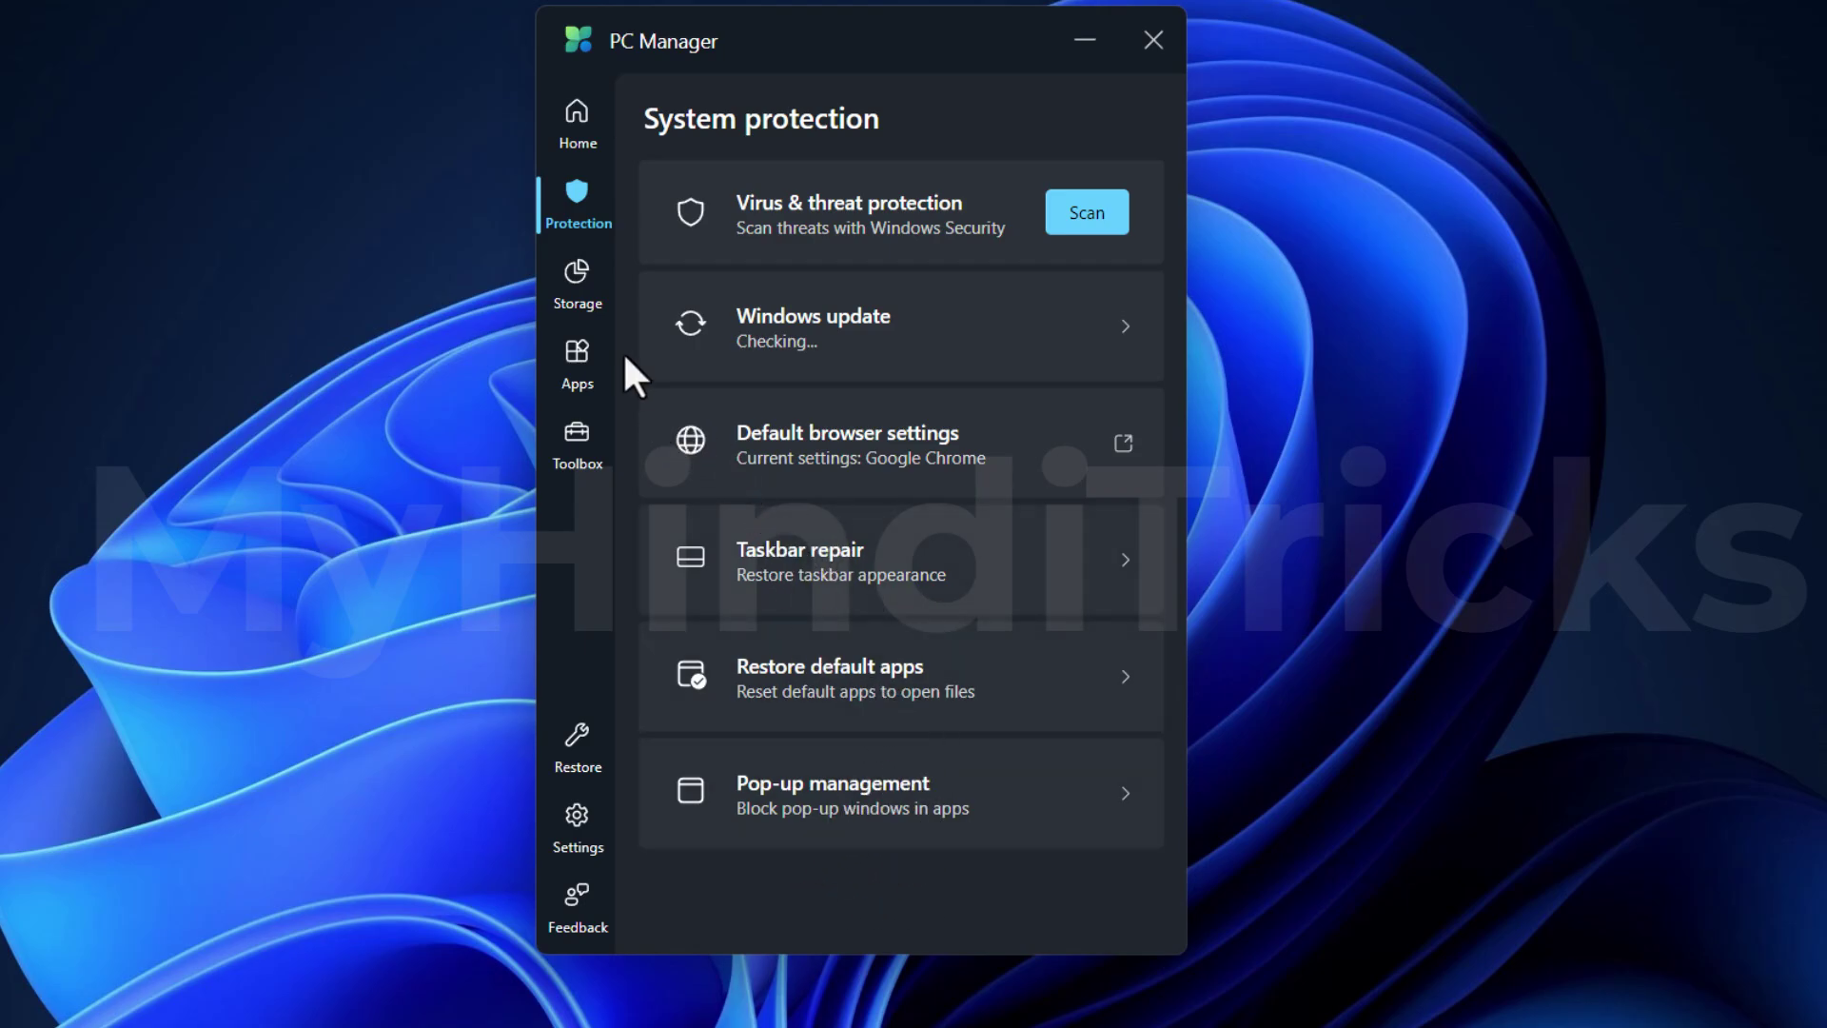
Look through the Storage, Apps, Toolbox, Restore and Settings pages of PC Manager, including the general settings and version information.
click(582, 313)
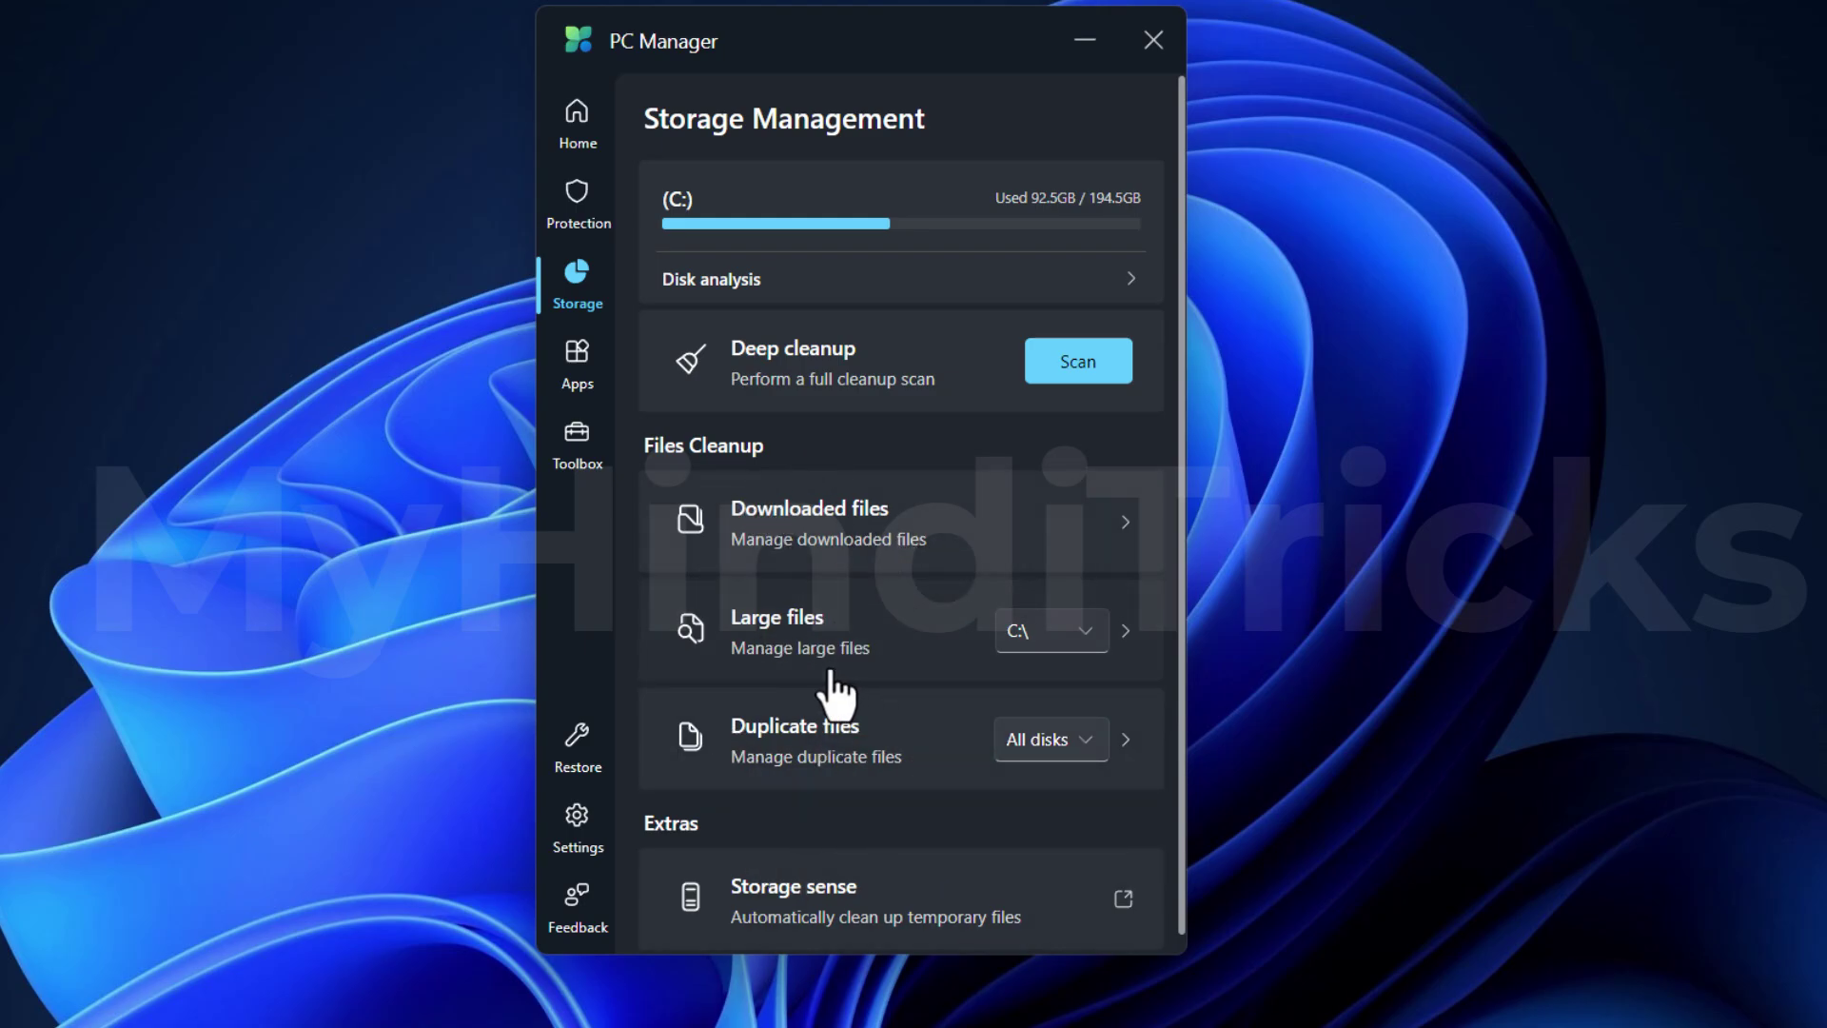
scroll(828, 694, down, 1)
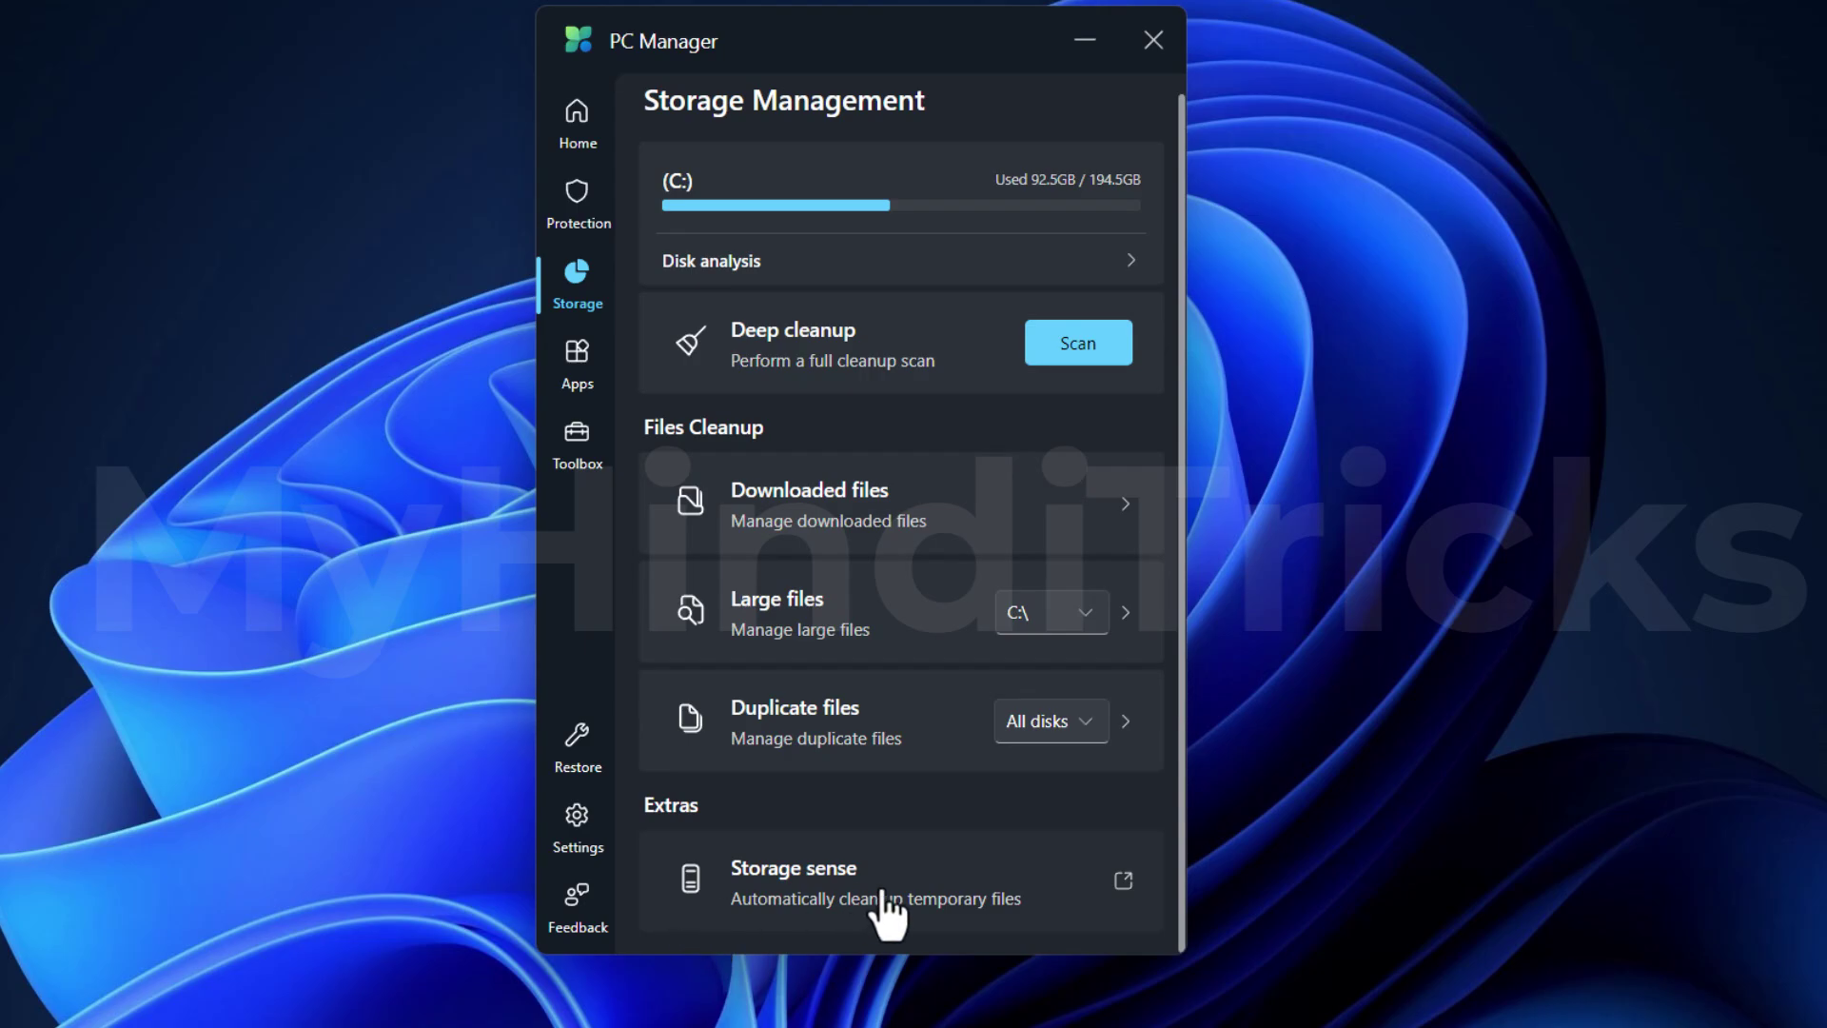
click(580, 378)
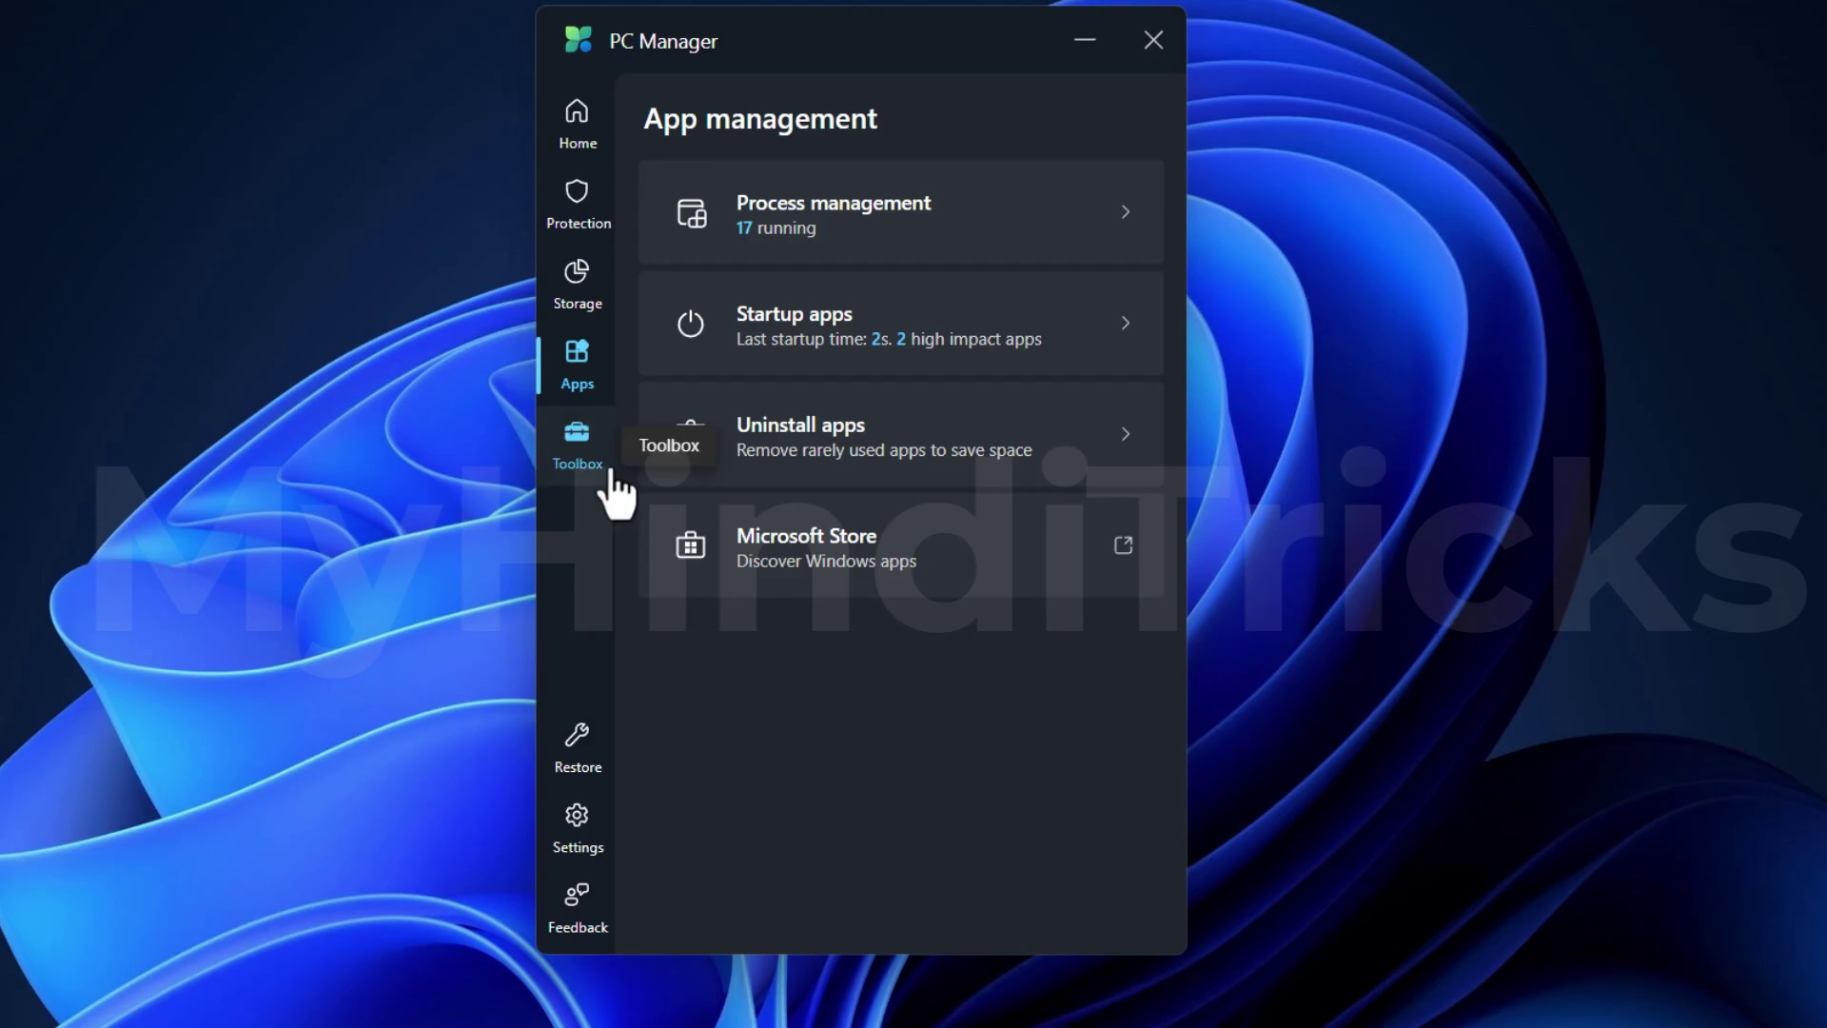
click(584, 443)
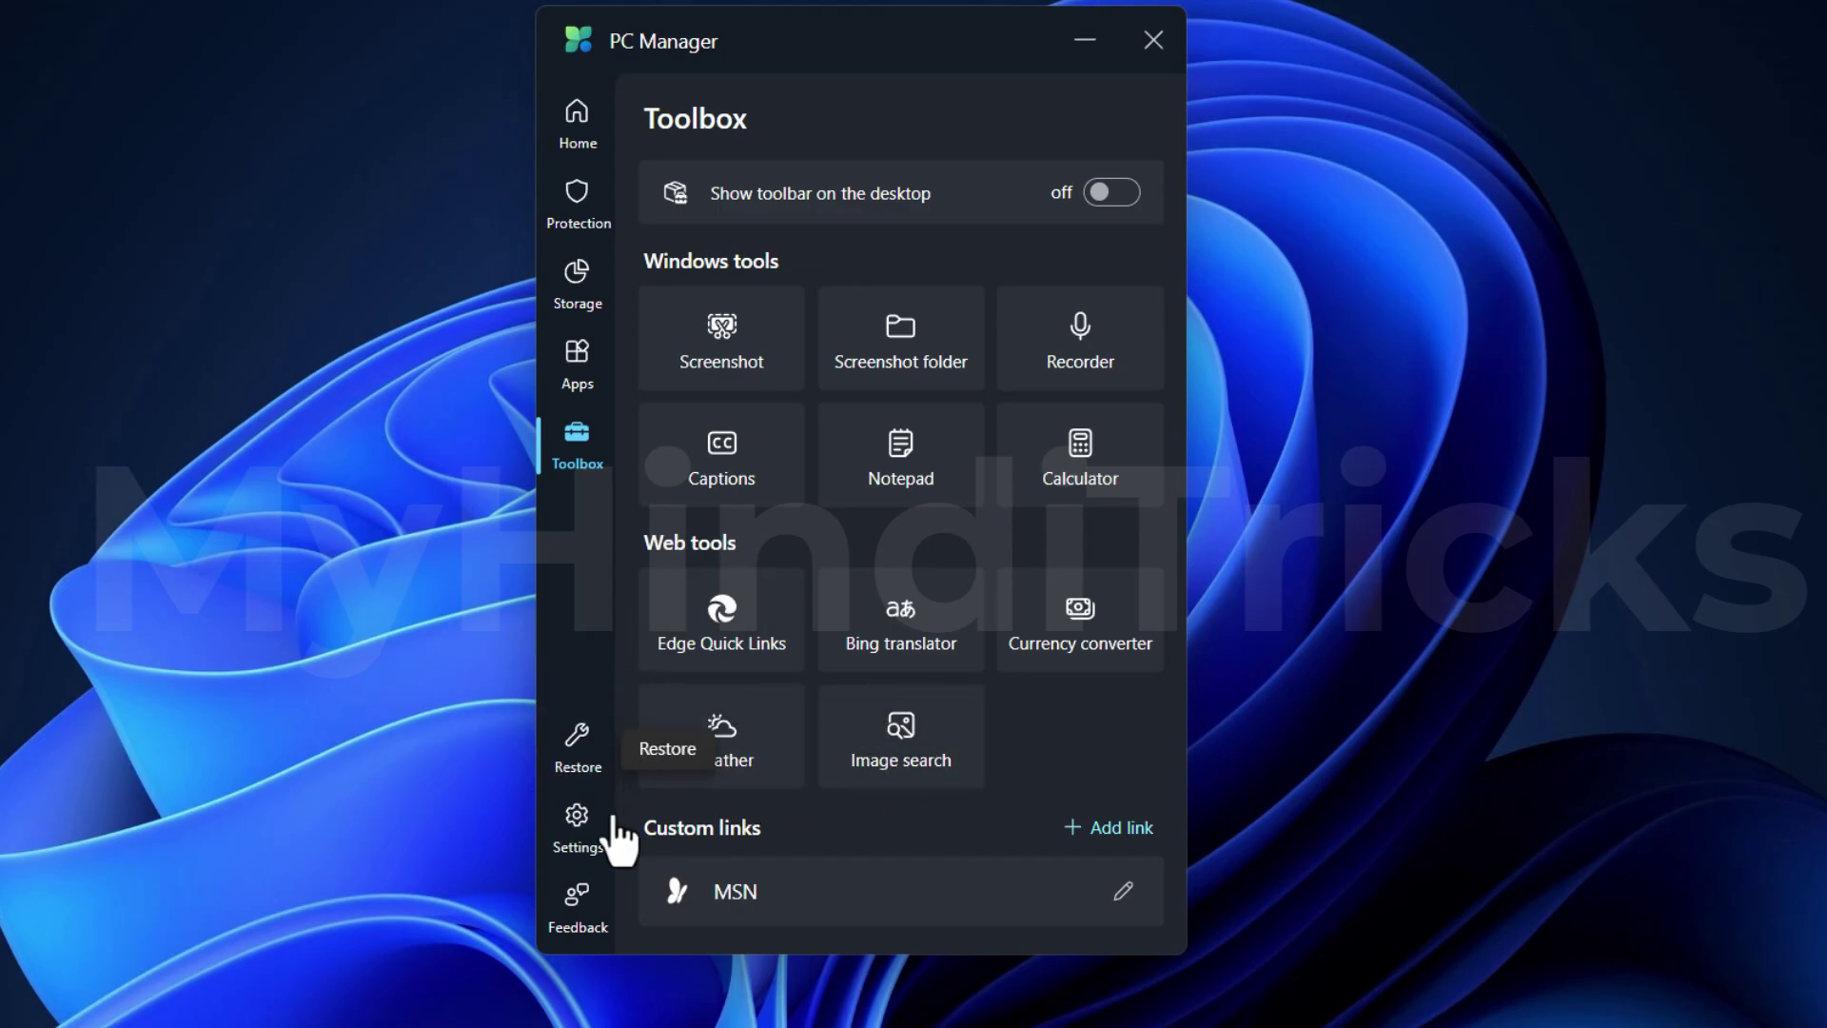
click(599, 746)
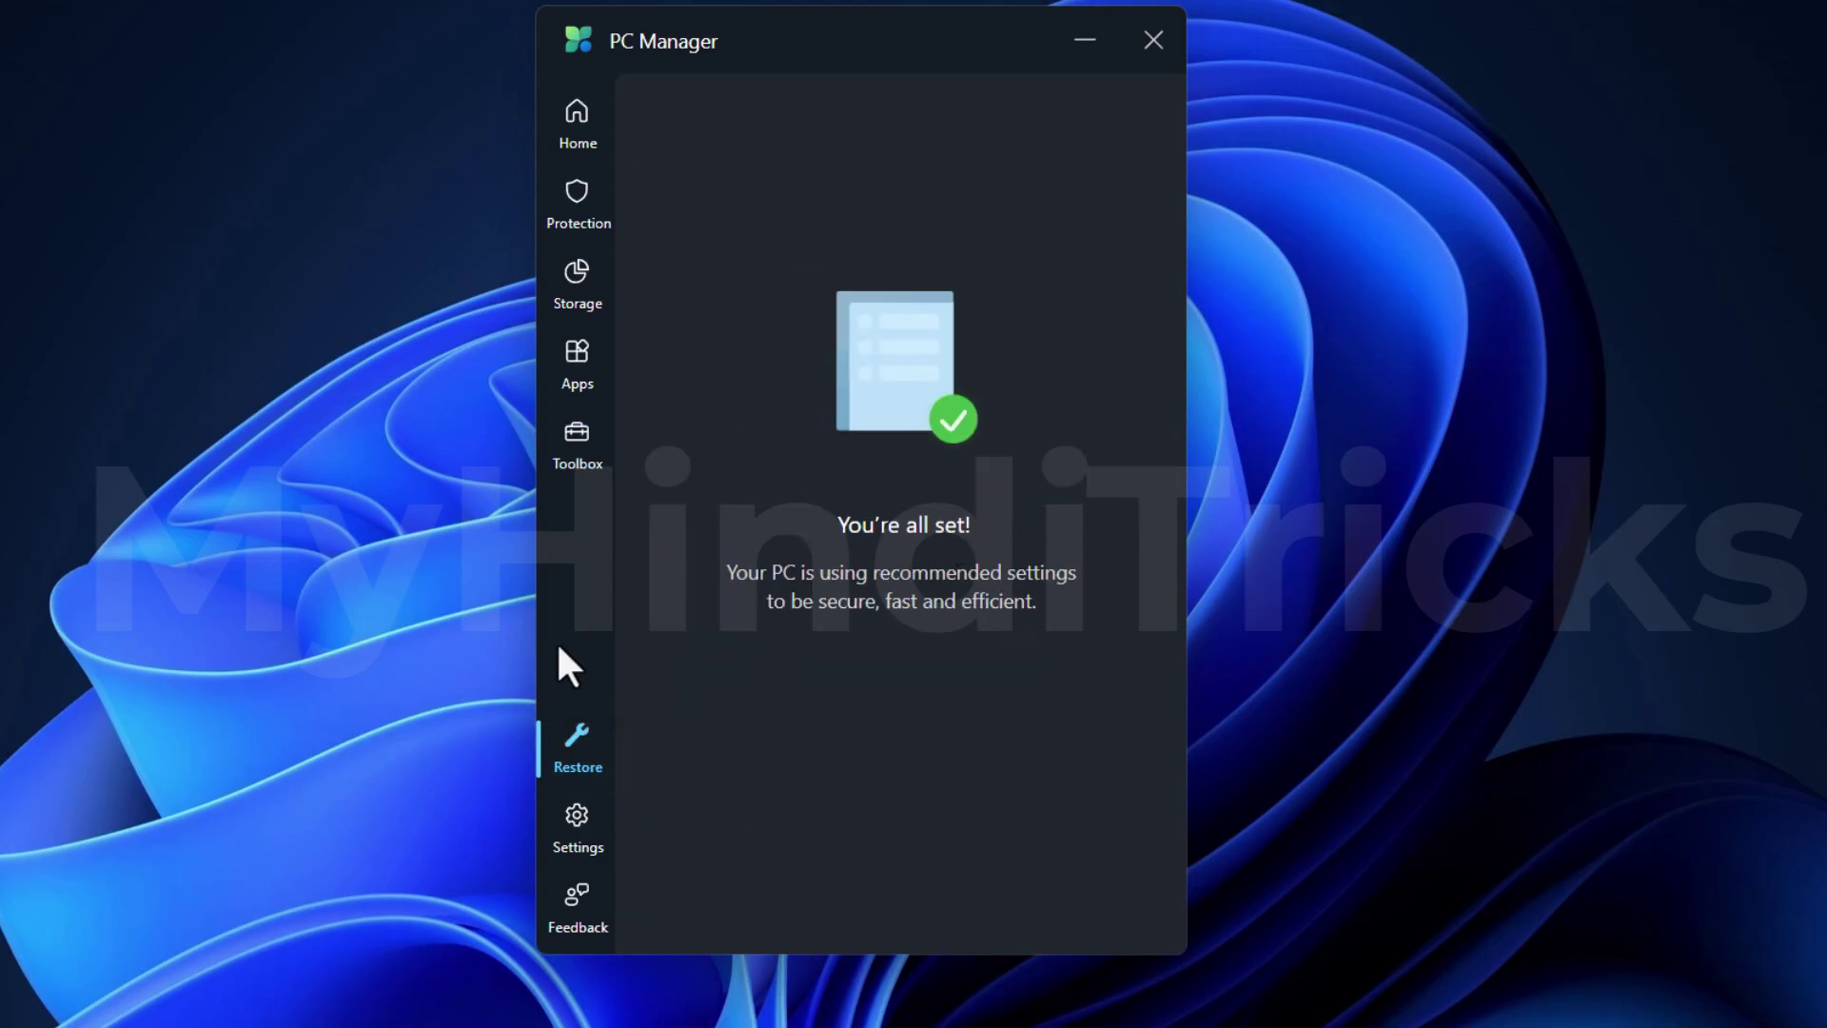
click(575, 837)
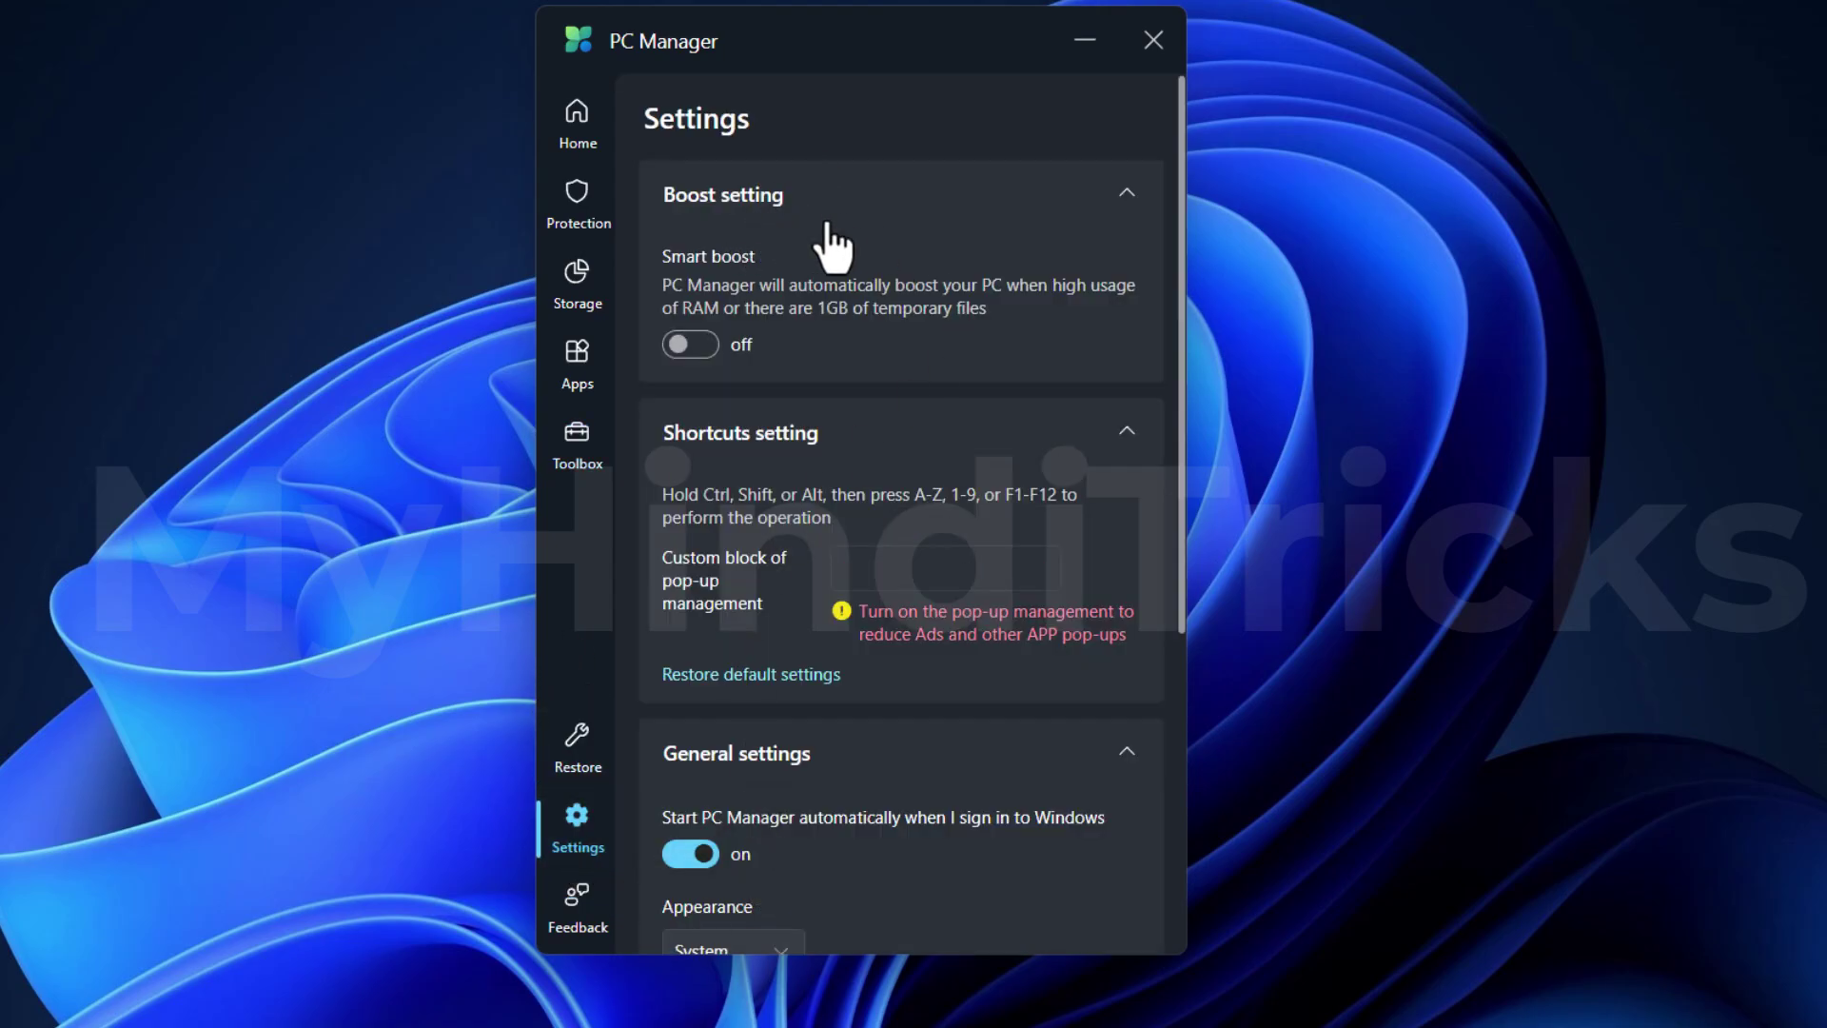
scroll(876, 828, down, 5)
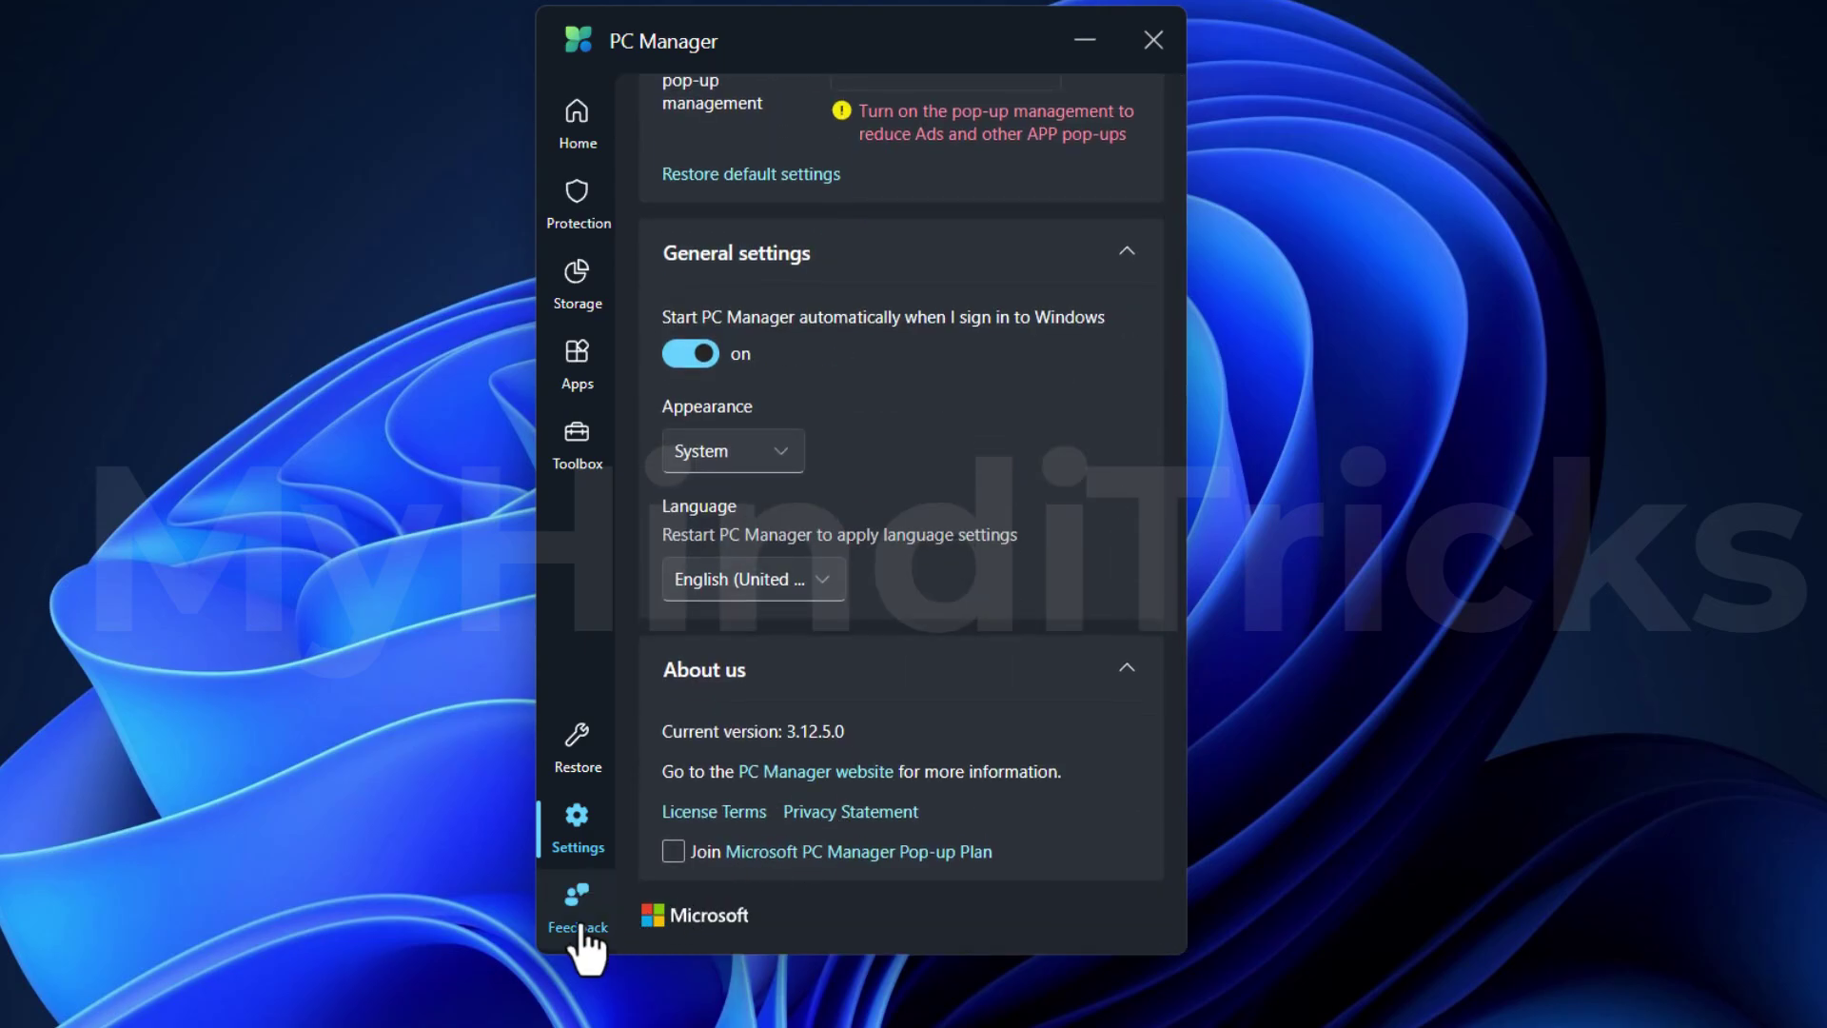
scroll(659, 818, up, 5)
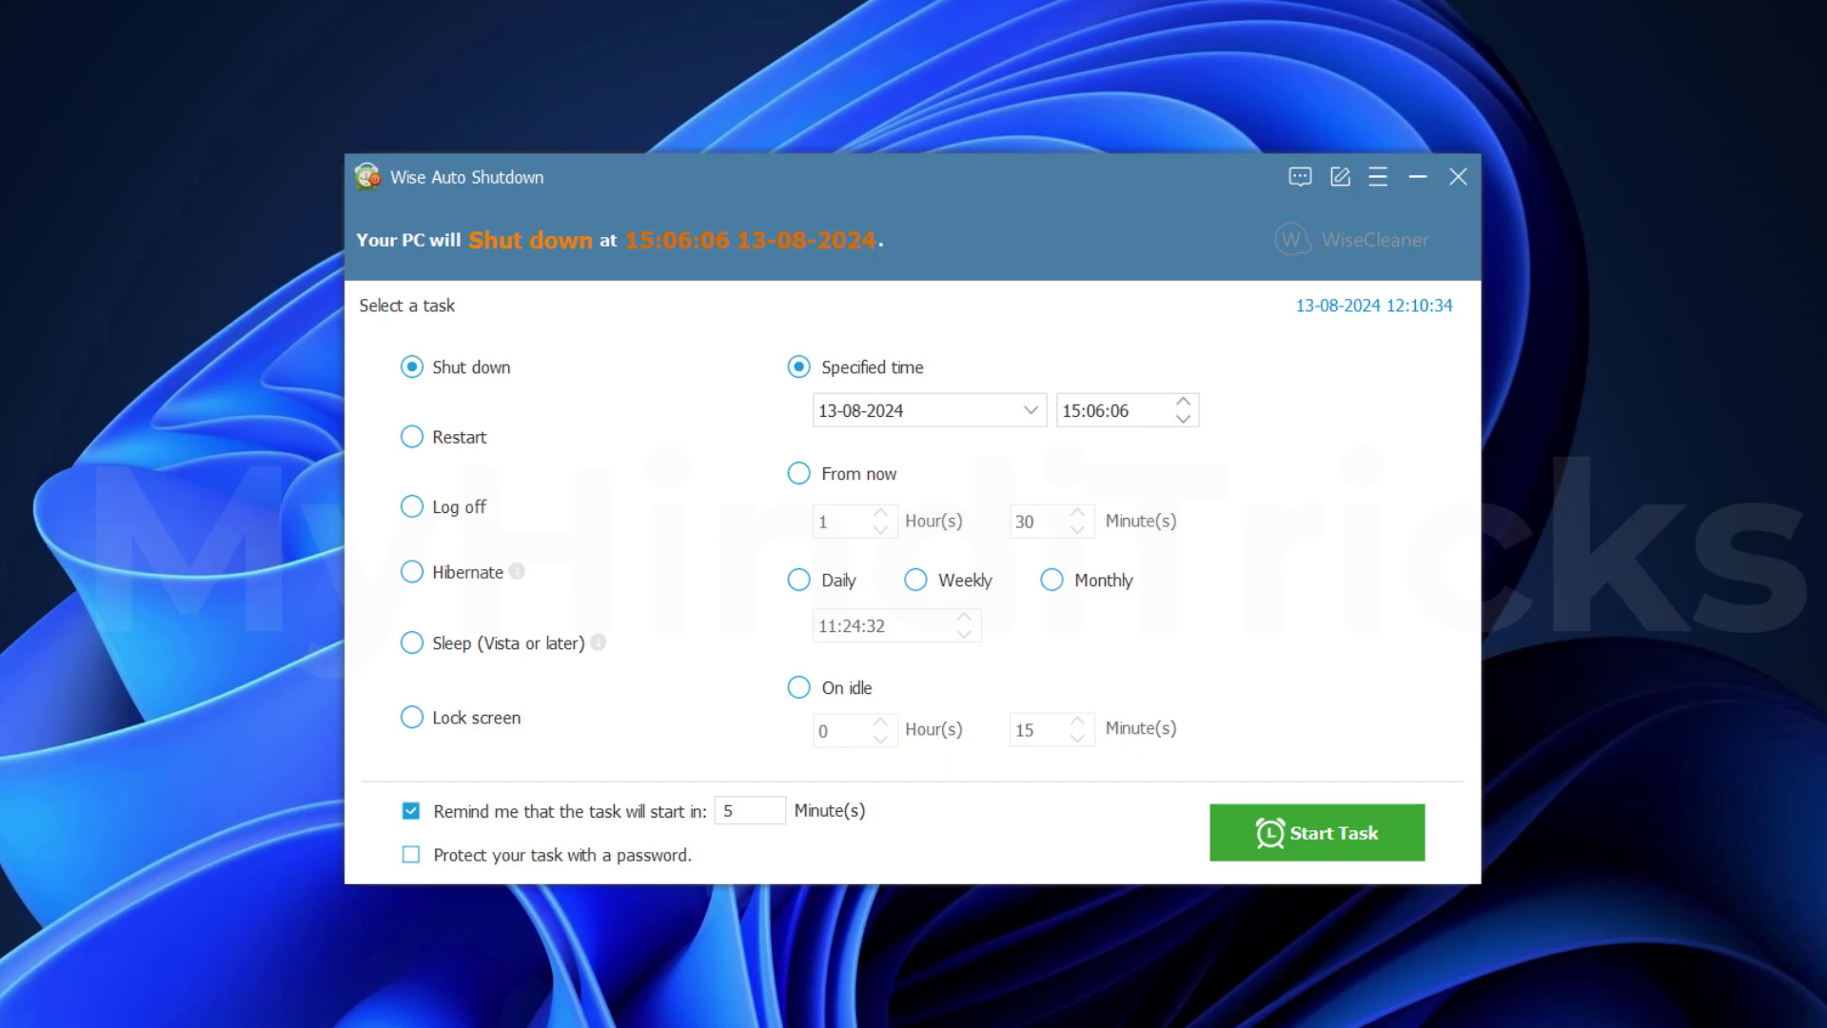
Switch to Wise Auto Shutdown, try the Restart, Log off, Sleep and Lock screen tasks, and reselect Shut down.
click(443, 434)
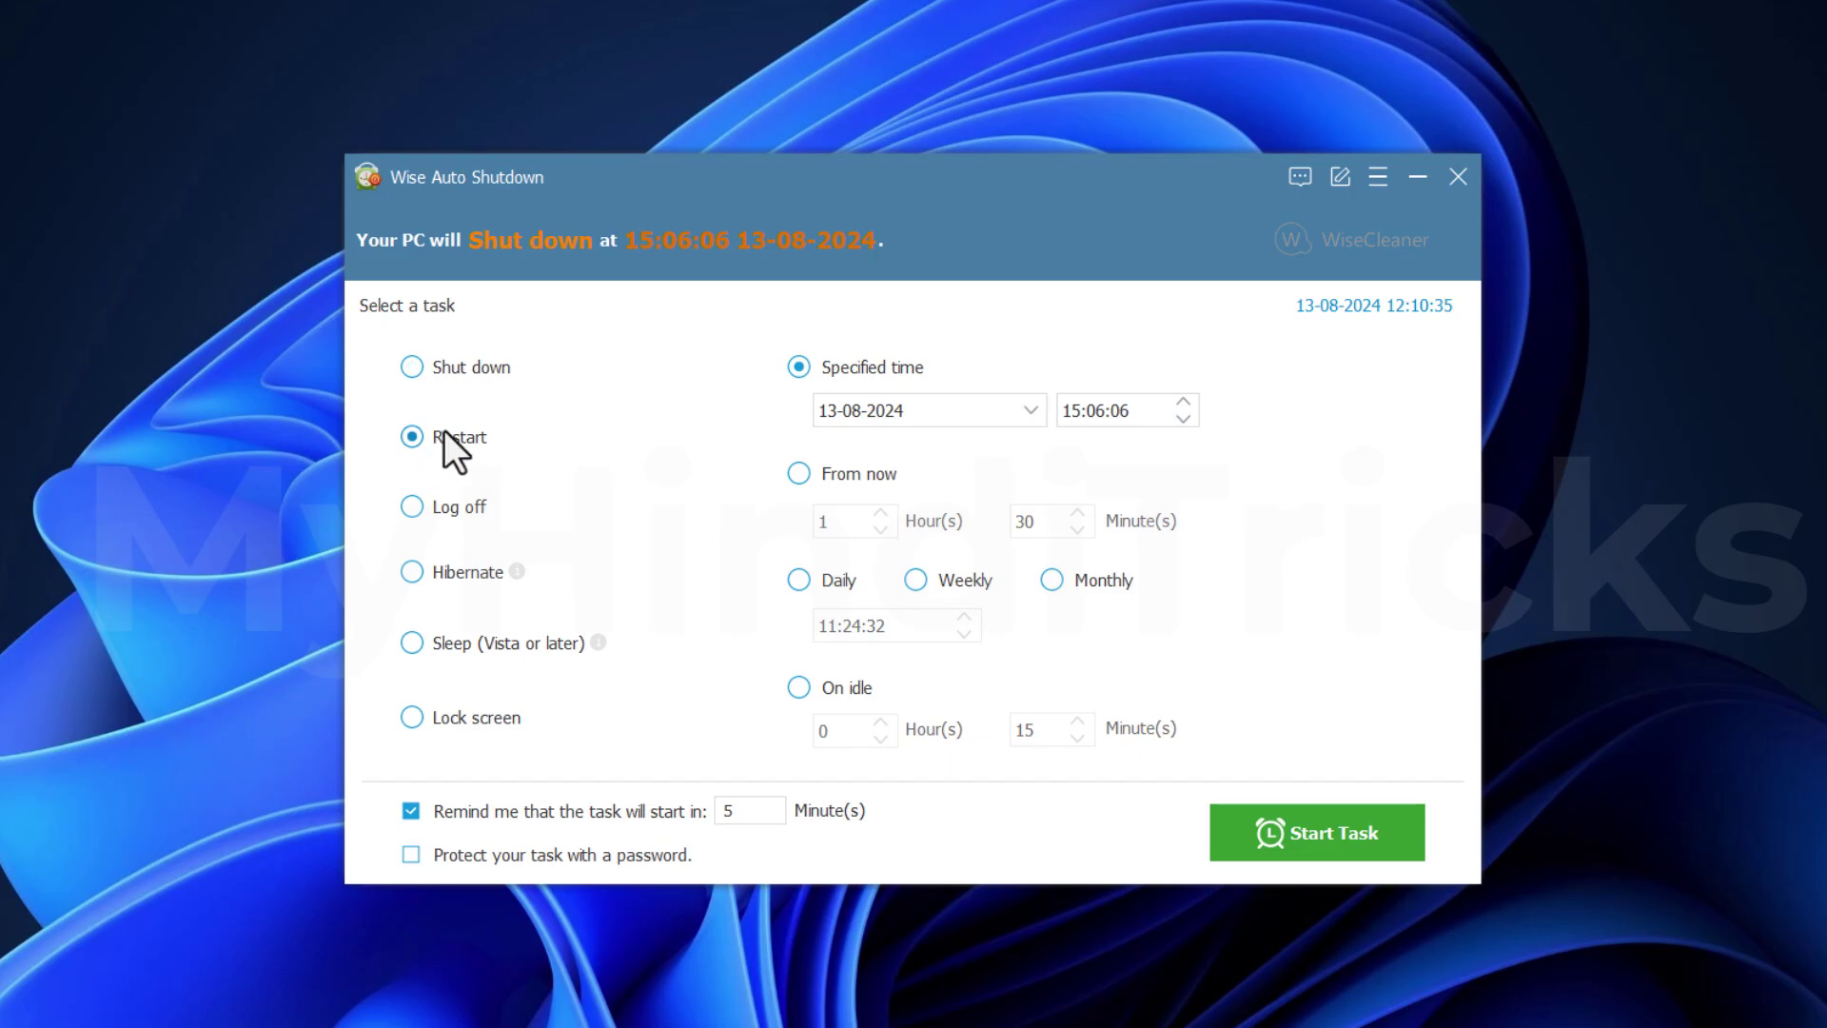
click(453, 515)
click(422, 647)
click(421, 719)
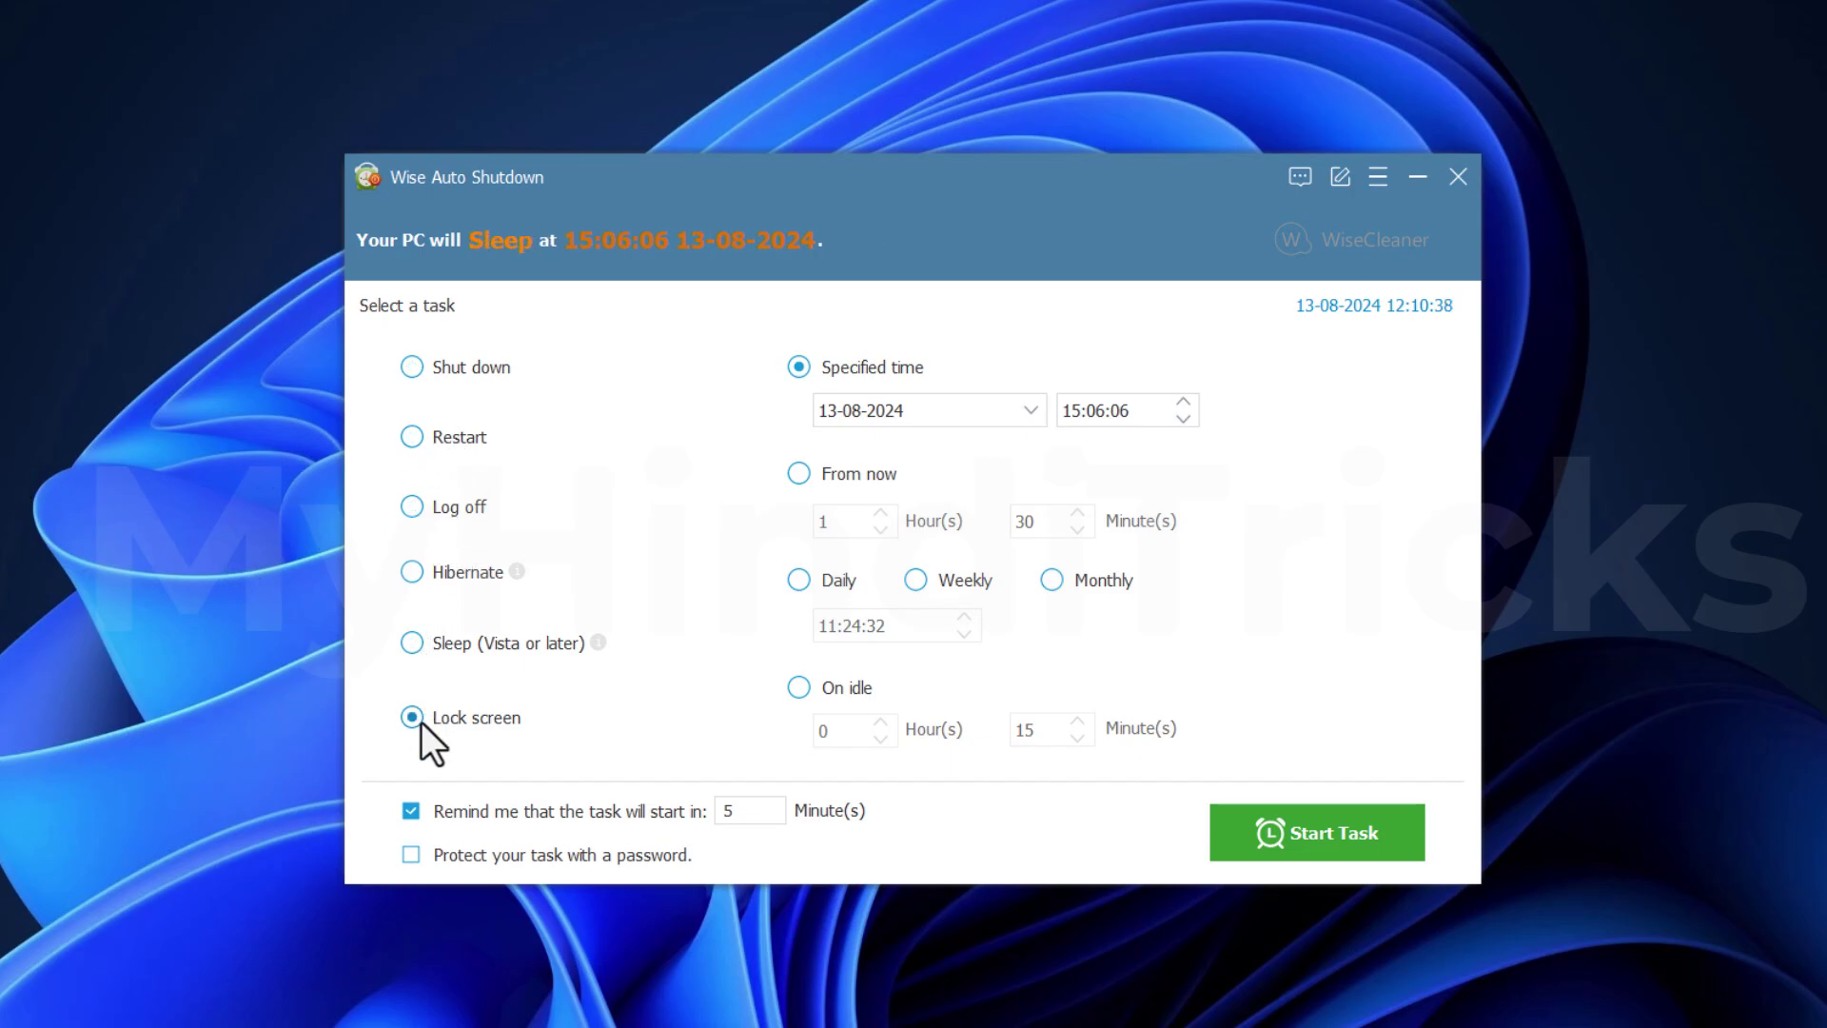
click(487, 381)
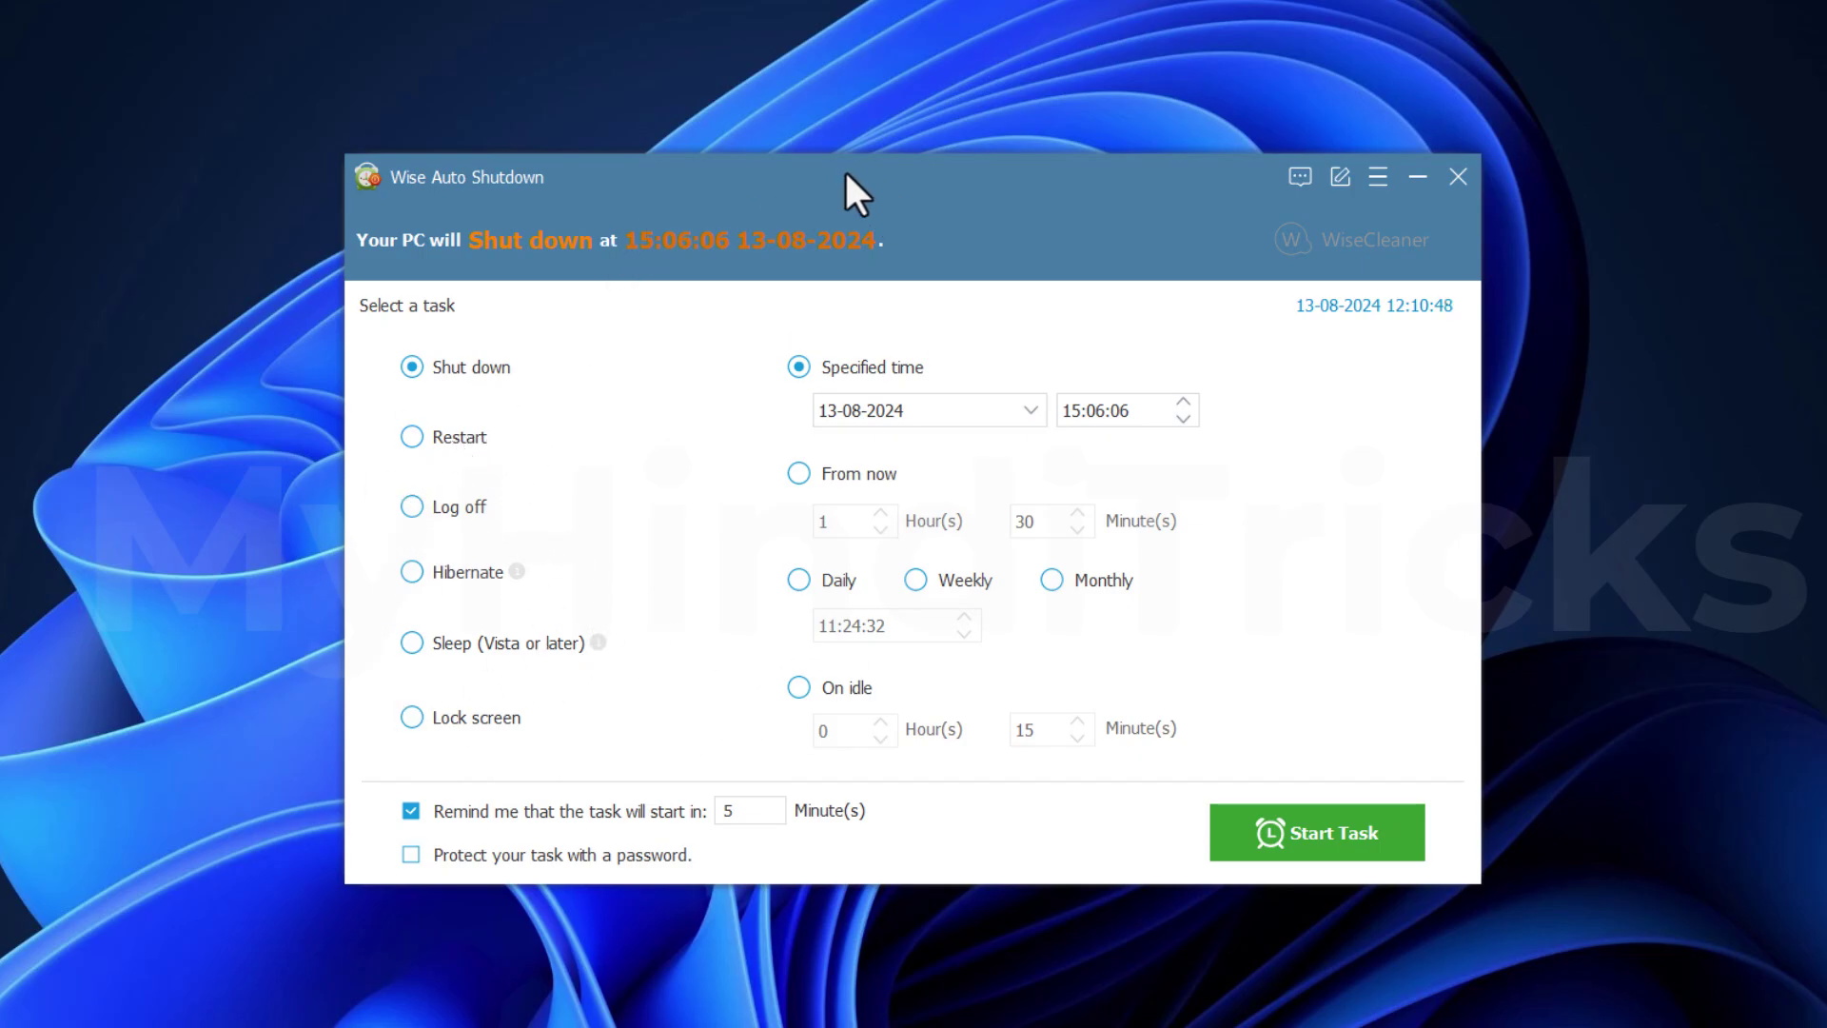
Keep Shut down as the scheduled task and go to the date and time fields under Specified time.
drag(904, 201, 854, 177)
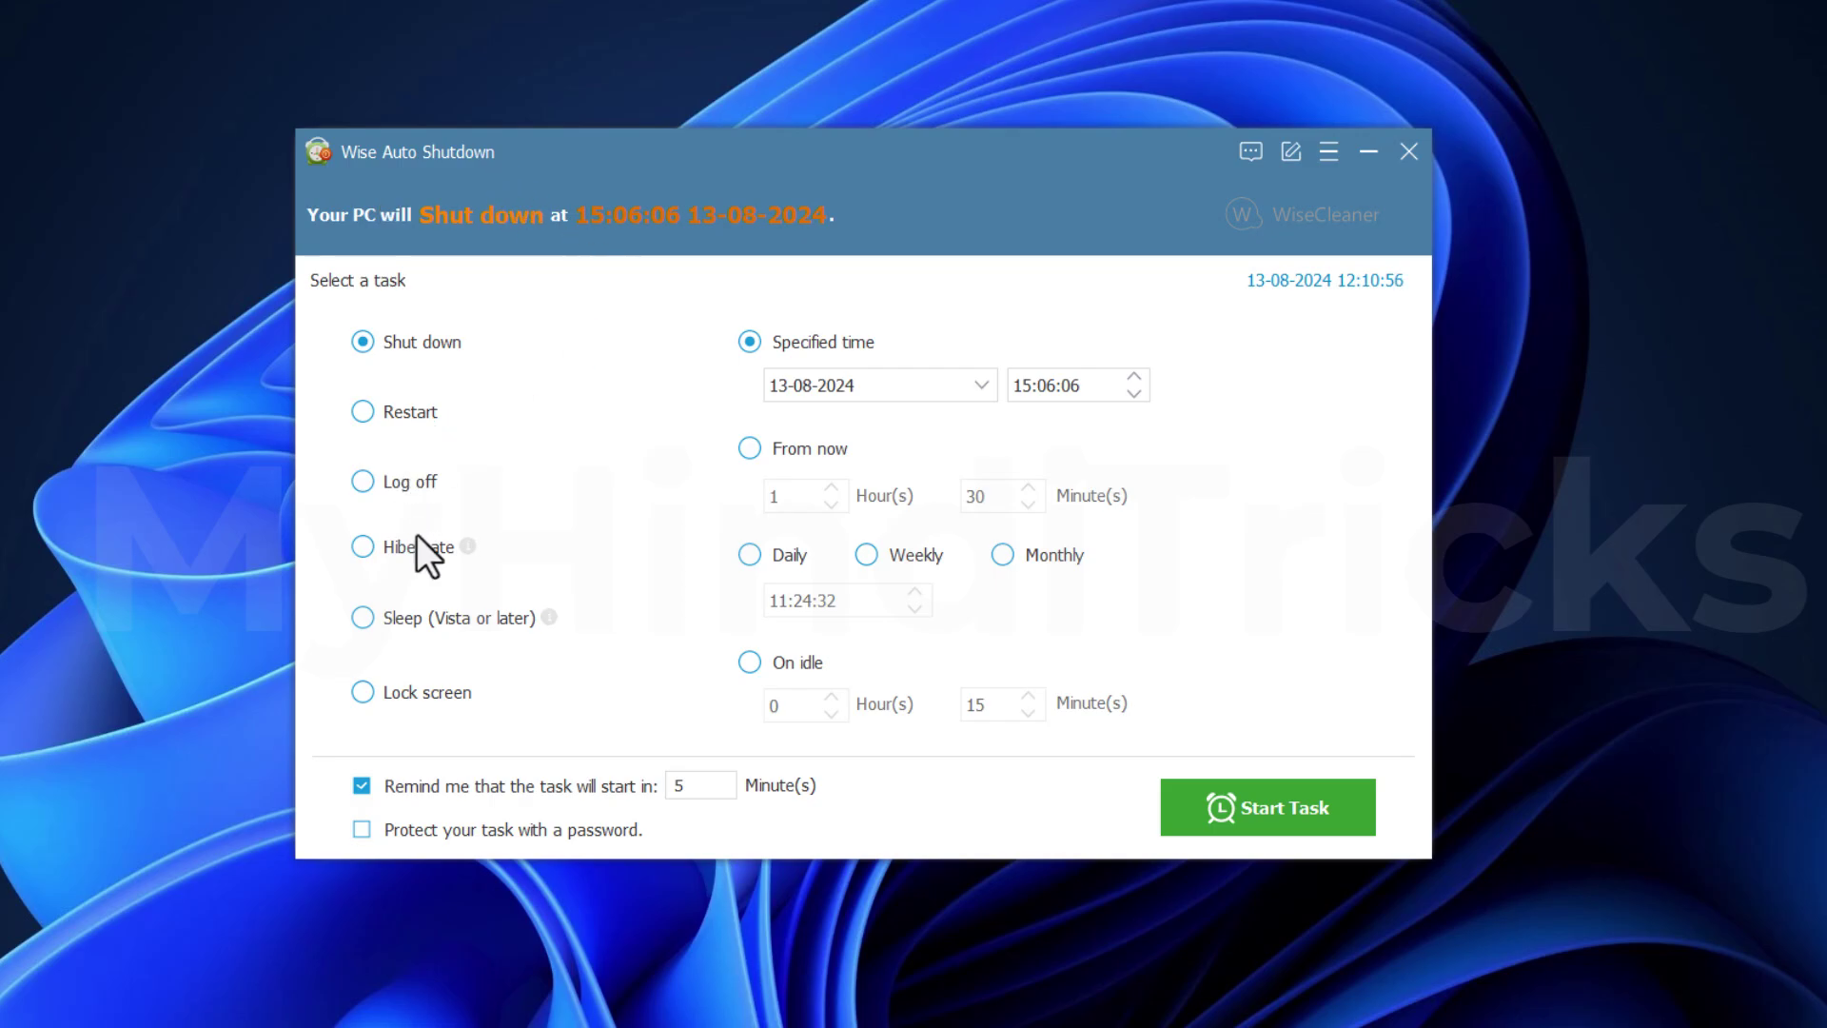
click(358, 415)
click(362, 341)
click(879, 386)
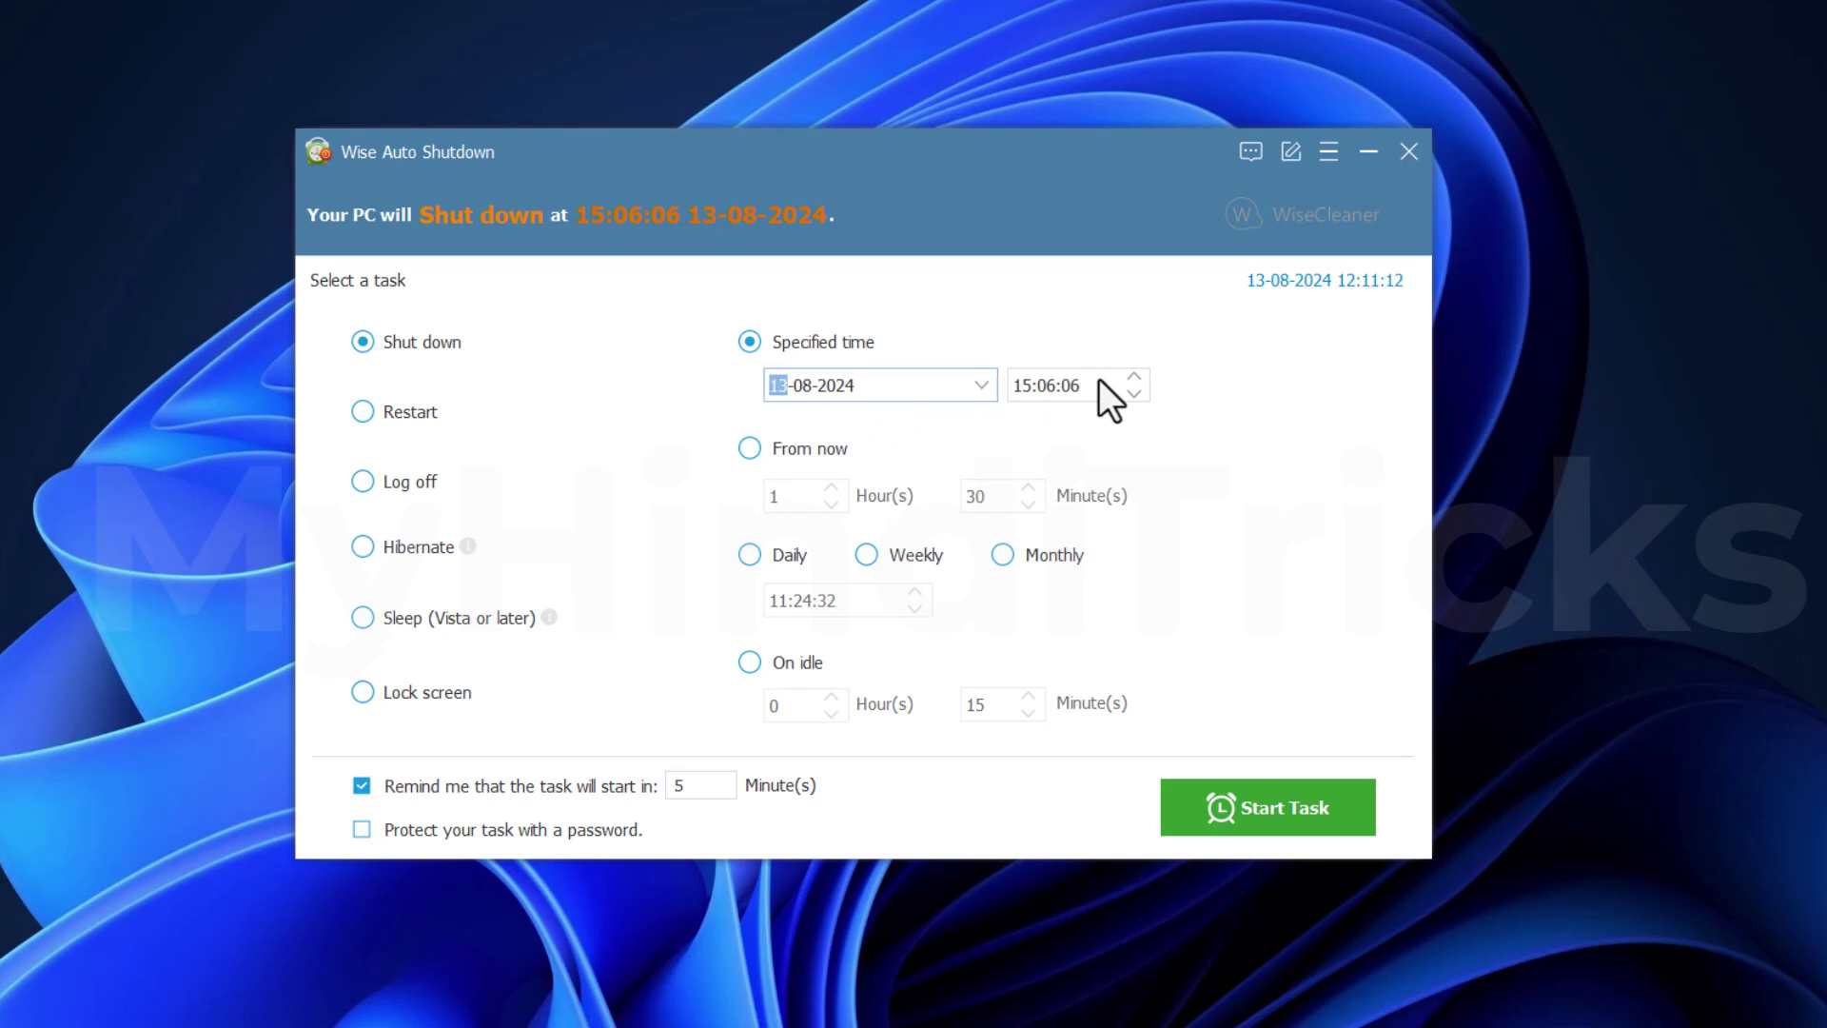
click(1071, 385)
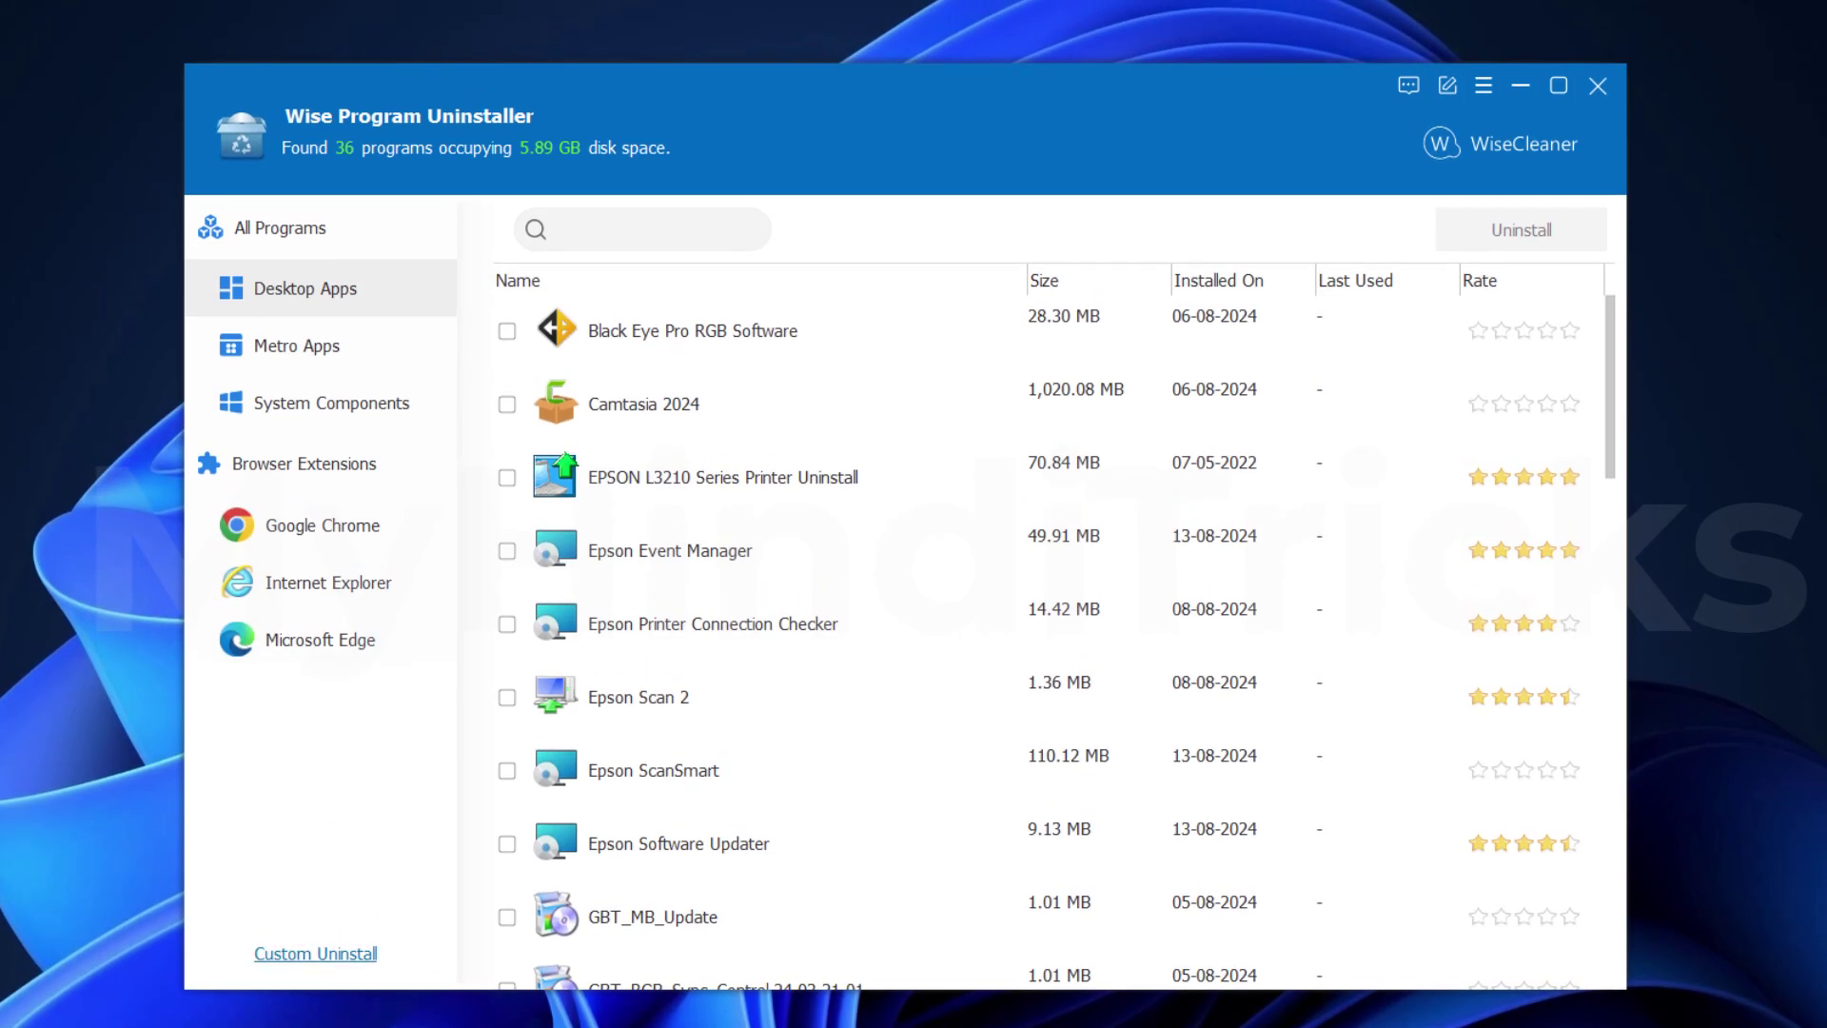
Open the Installed apps list in Windows Settings, check the uninstall options for Epson Event Manager, and close Settings.
key(super)
click(1136, 559)
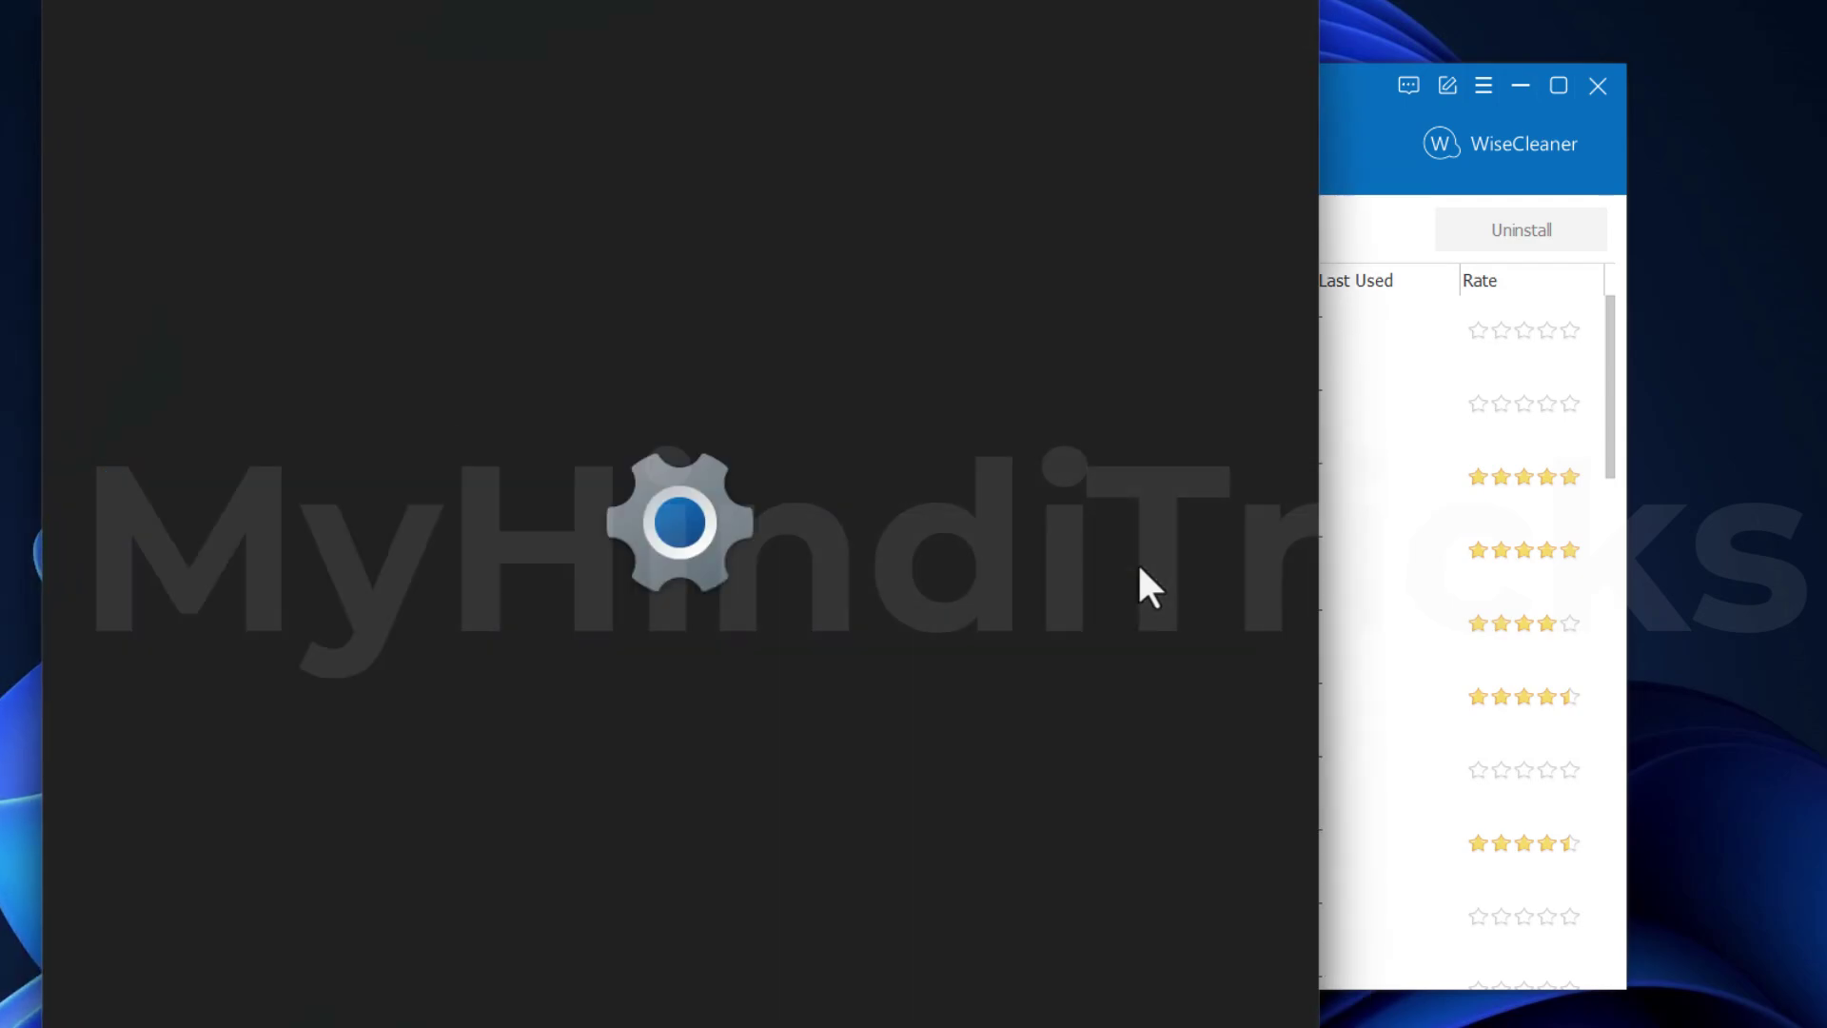
click(174, 532)
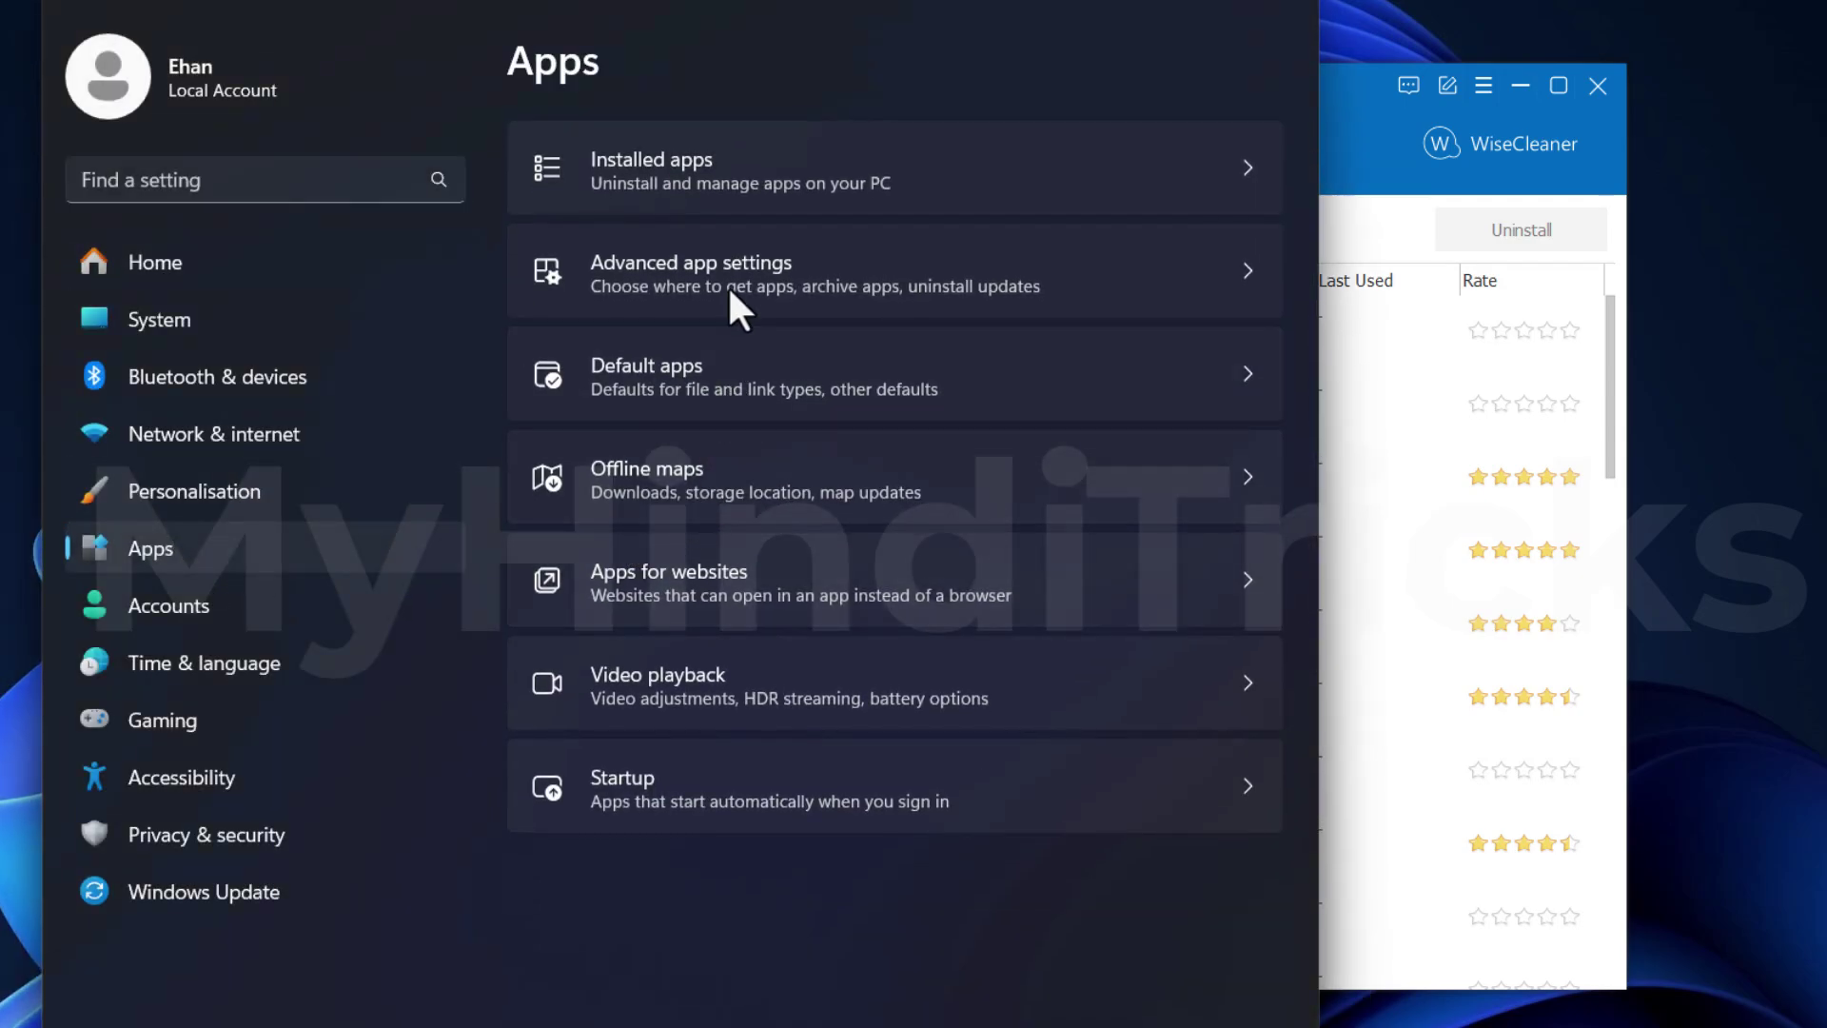
click(731, 188)
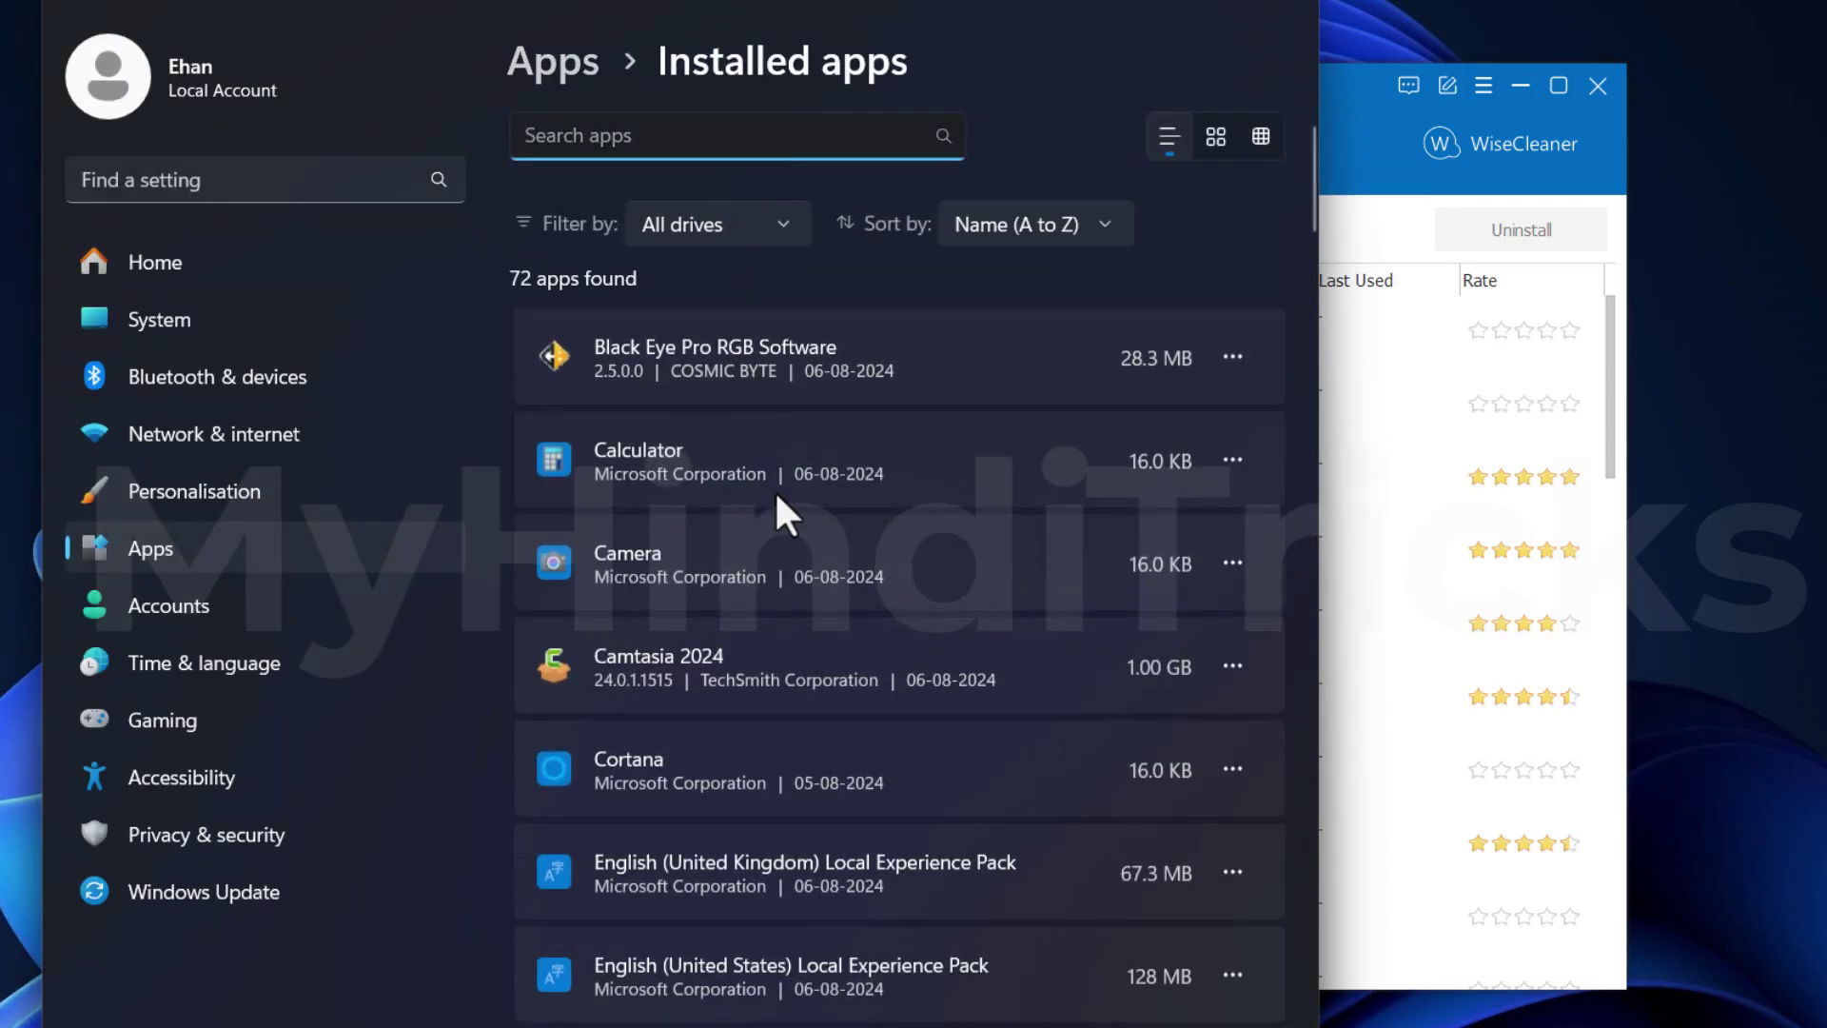
scroll(752, 894, down, 5)
scroll(809, 875, up, 2)
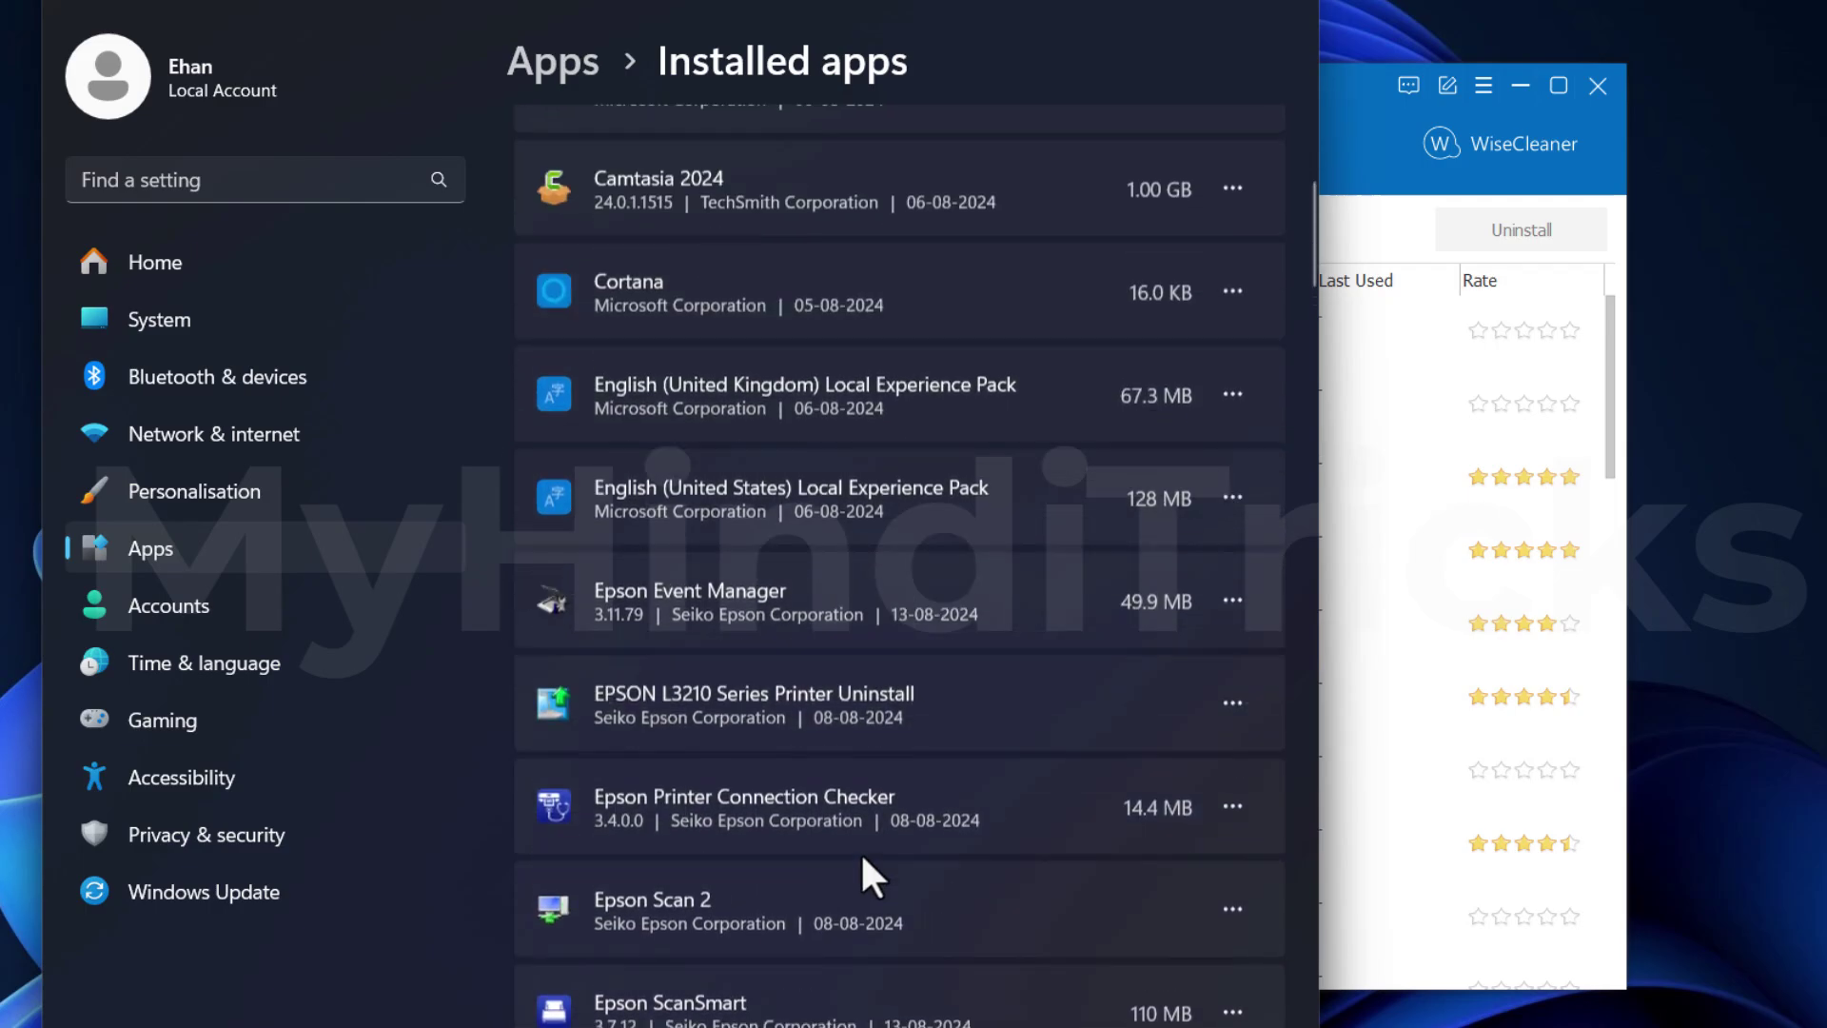
click(1232, 634)
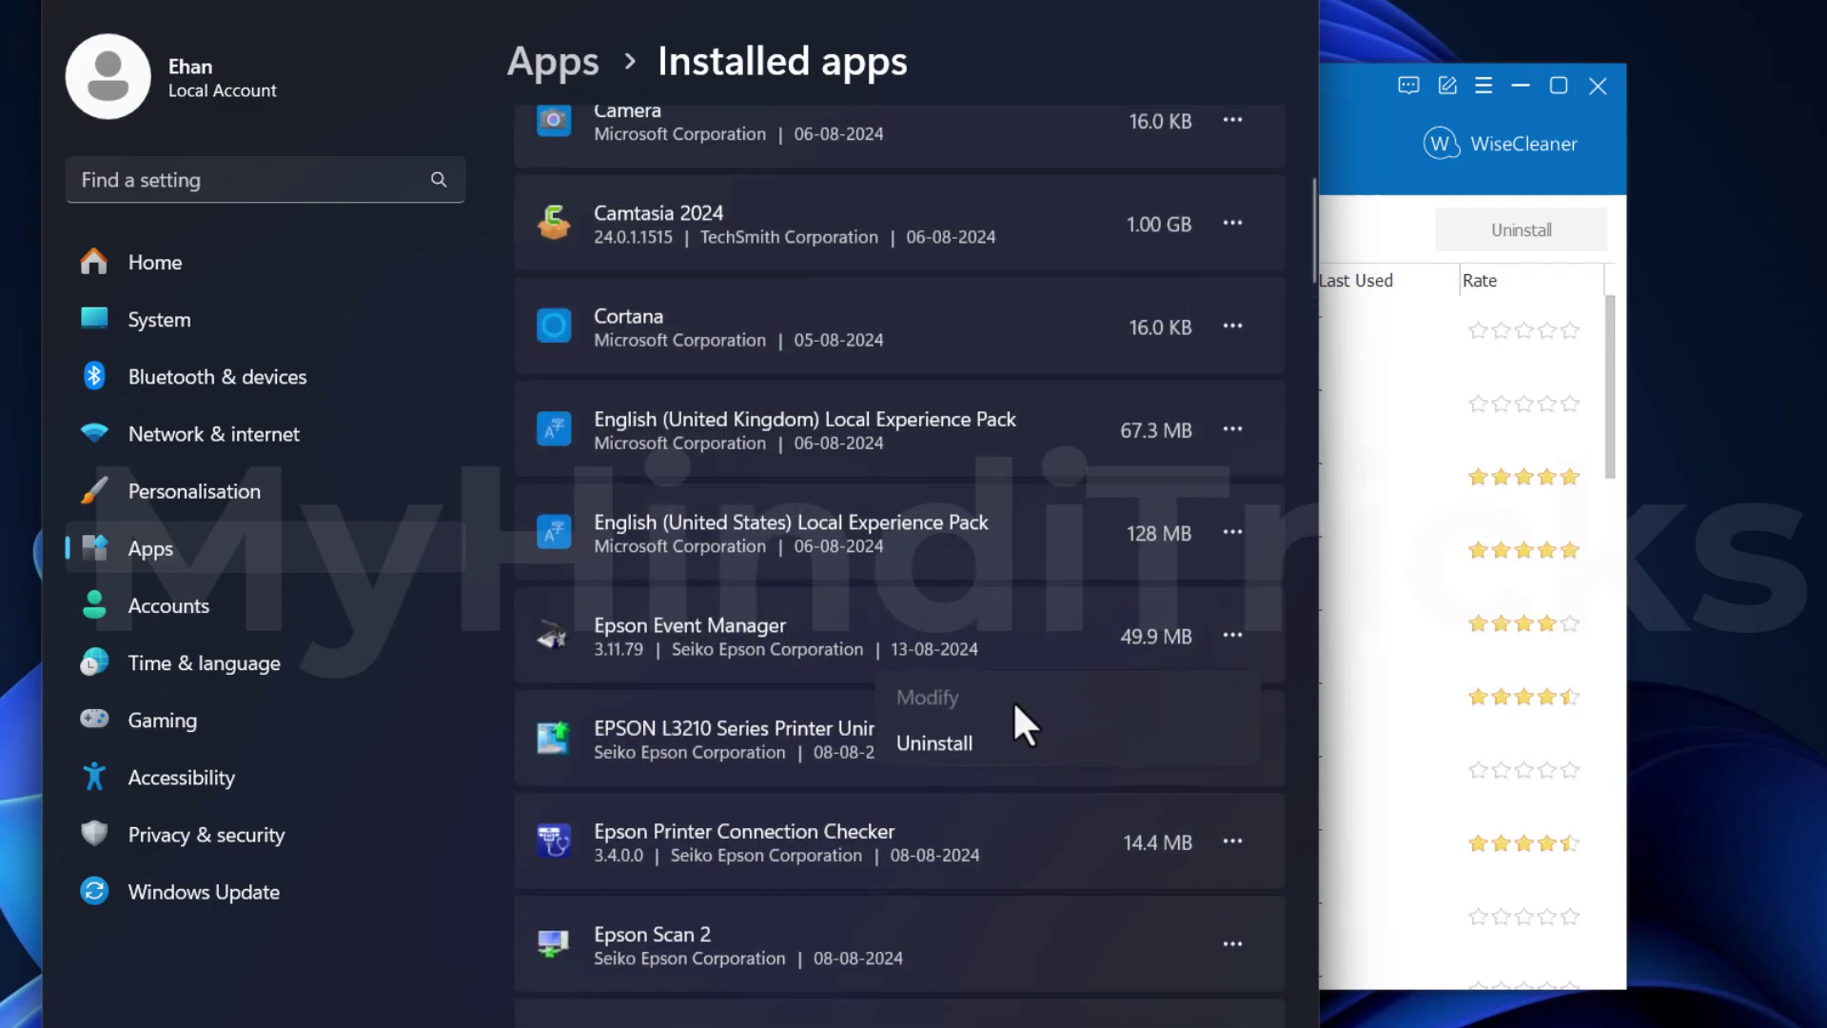
click(1294, 8)
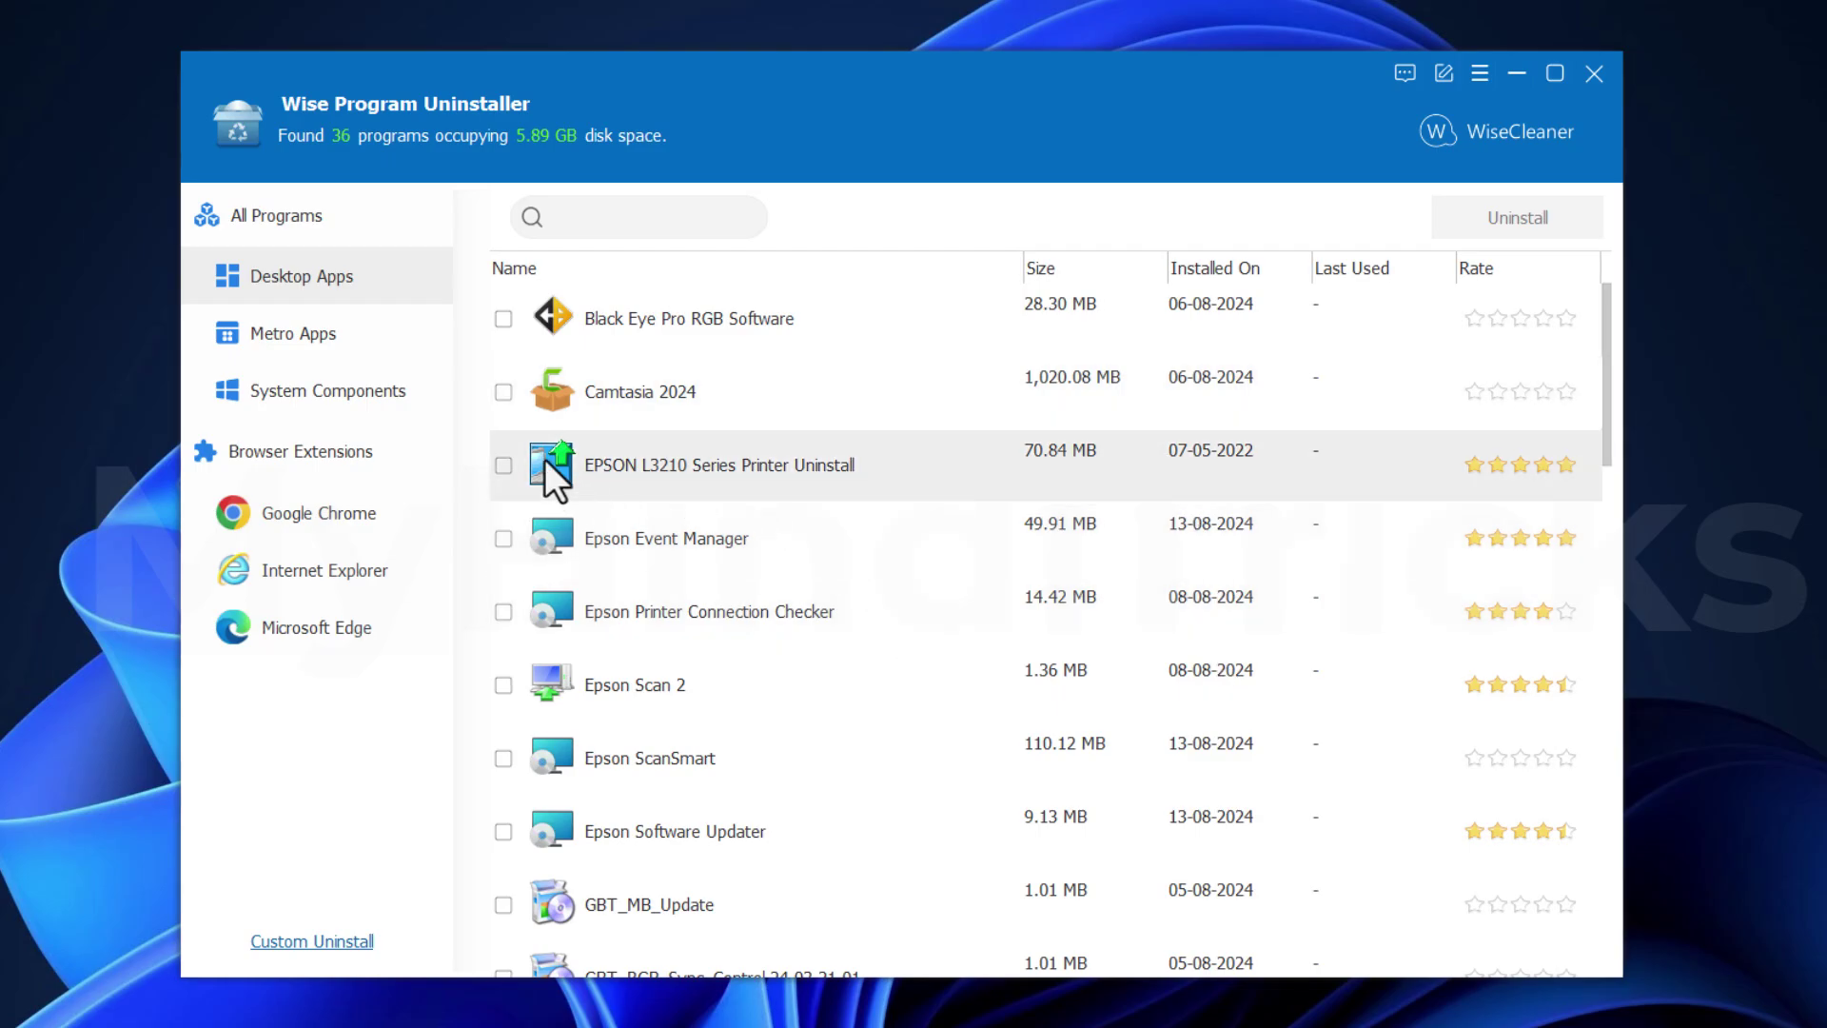
In Wise Program Uninstaller, mark Black Eye Pro RGB Software for removal, clear the mark, and browse further down the desktop apps.
click(499, 321)
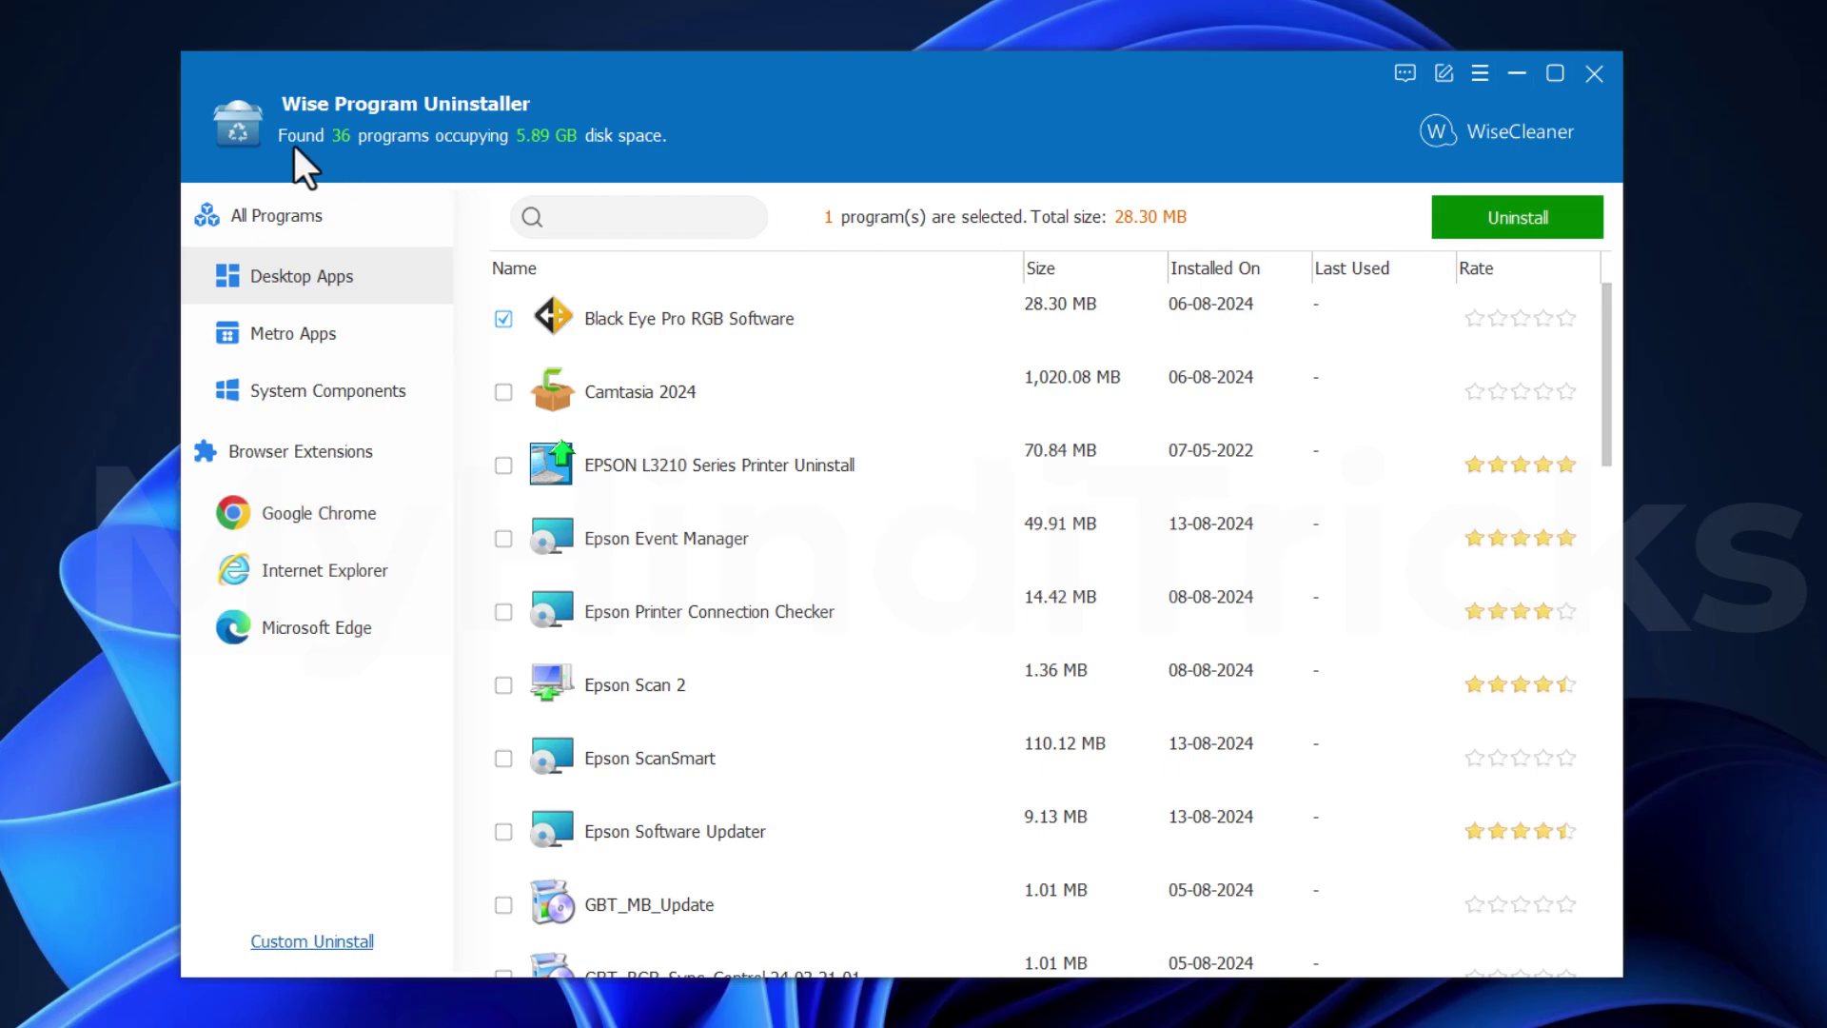
click(501, 321)
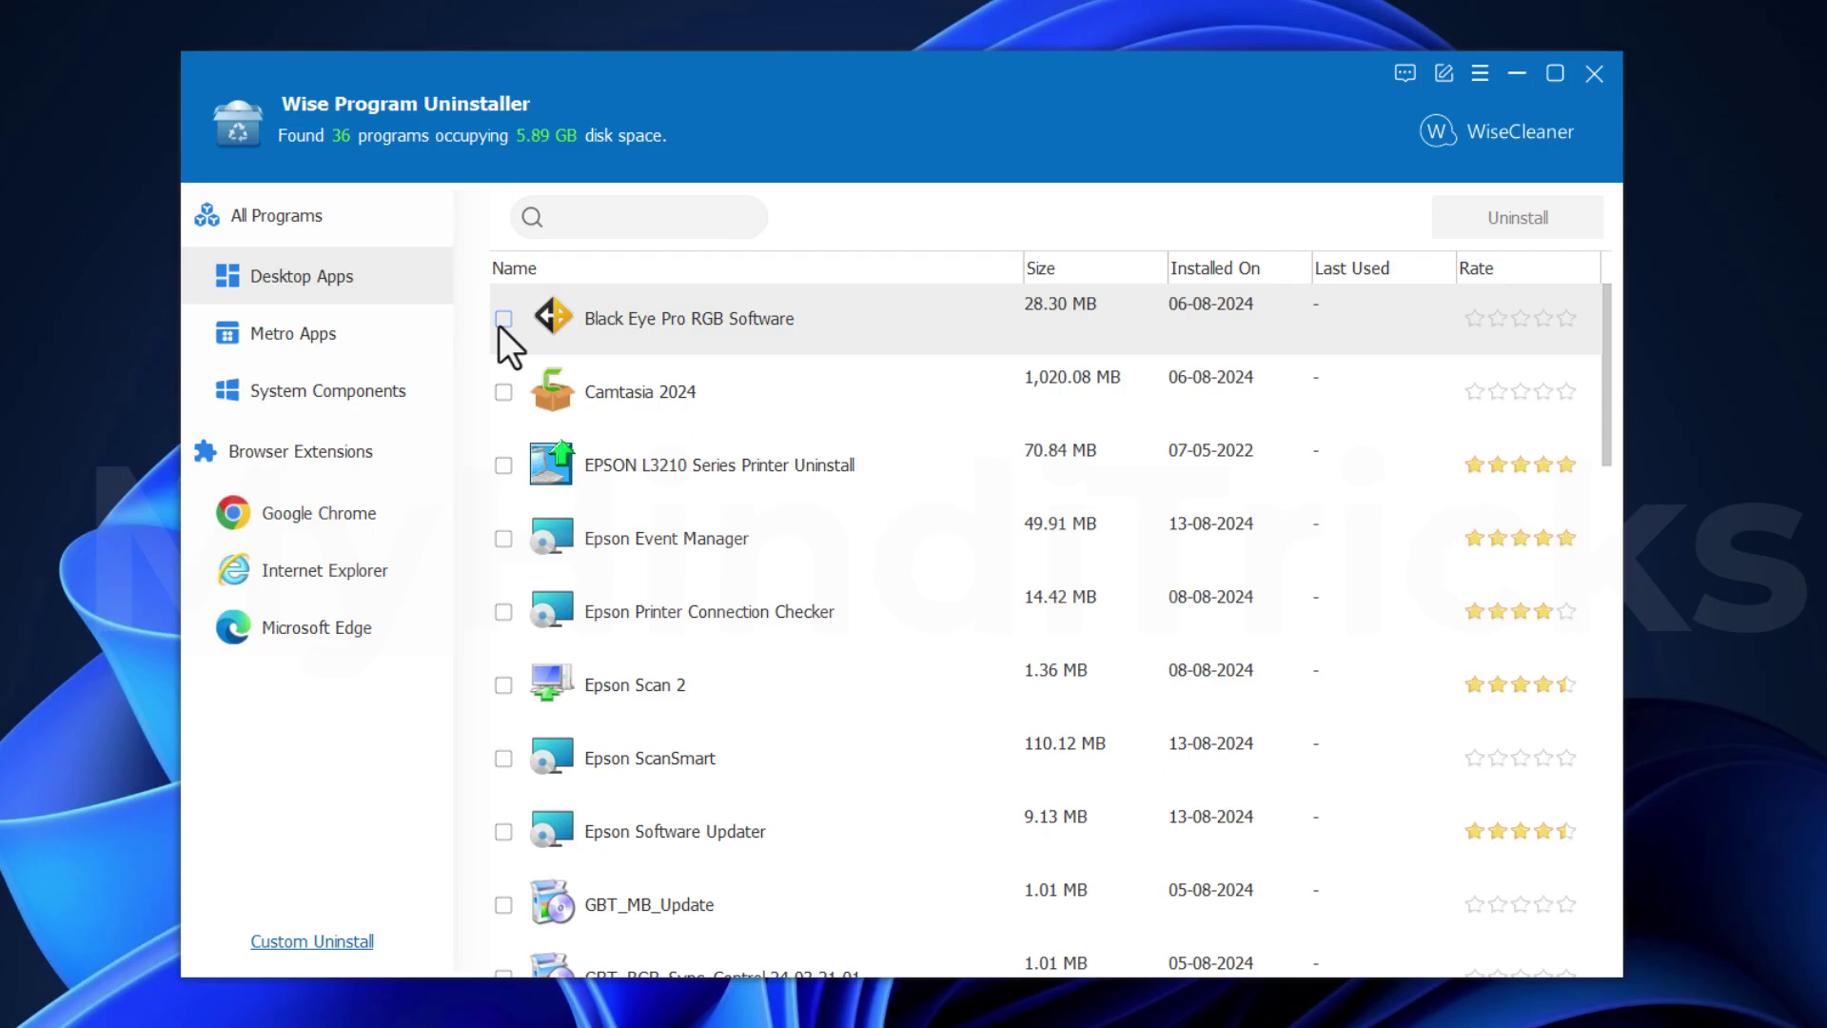
scroll(555, 609, down, 6)
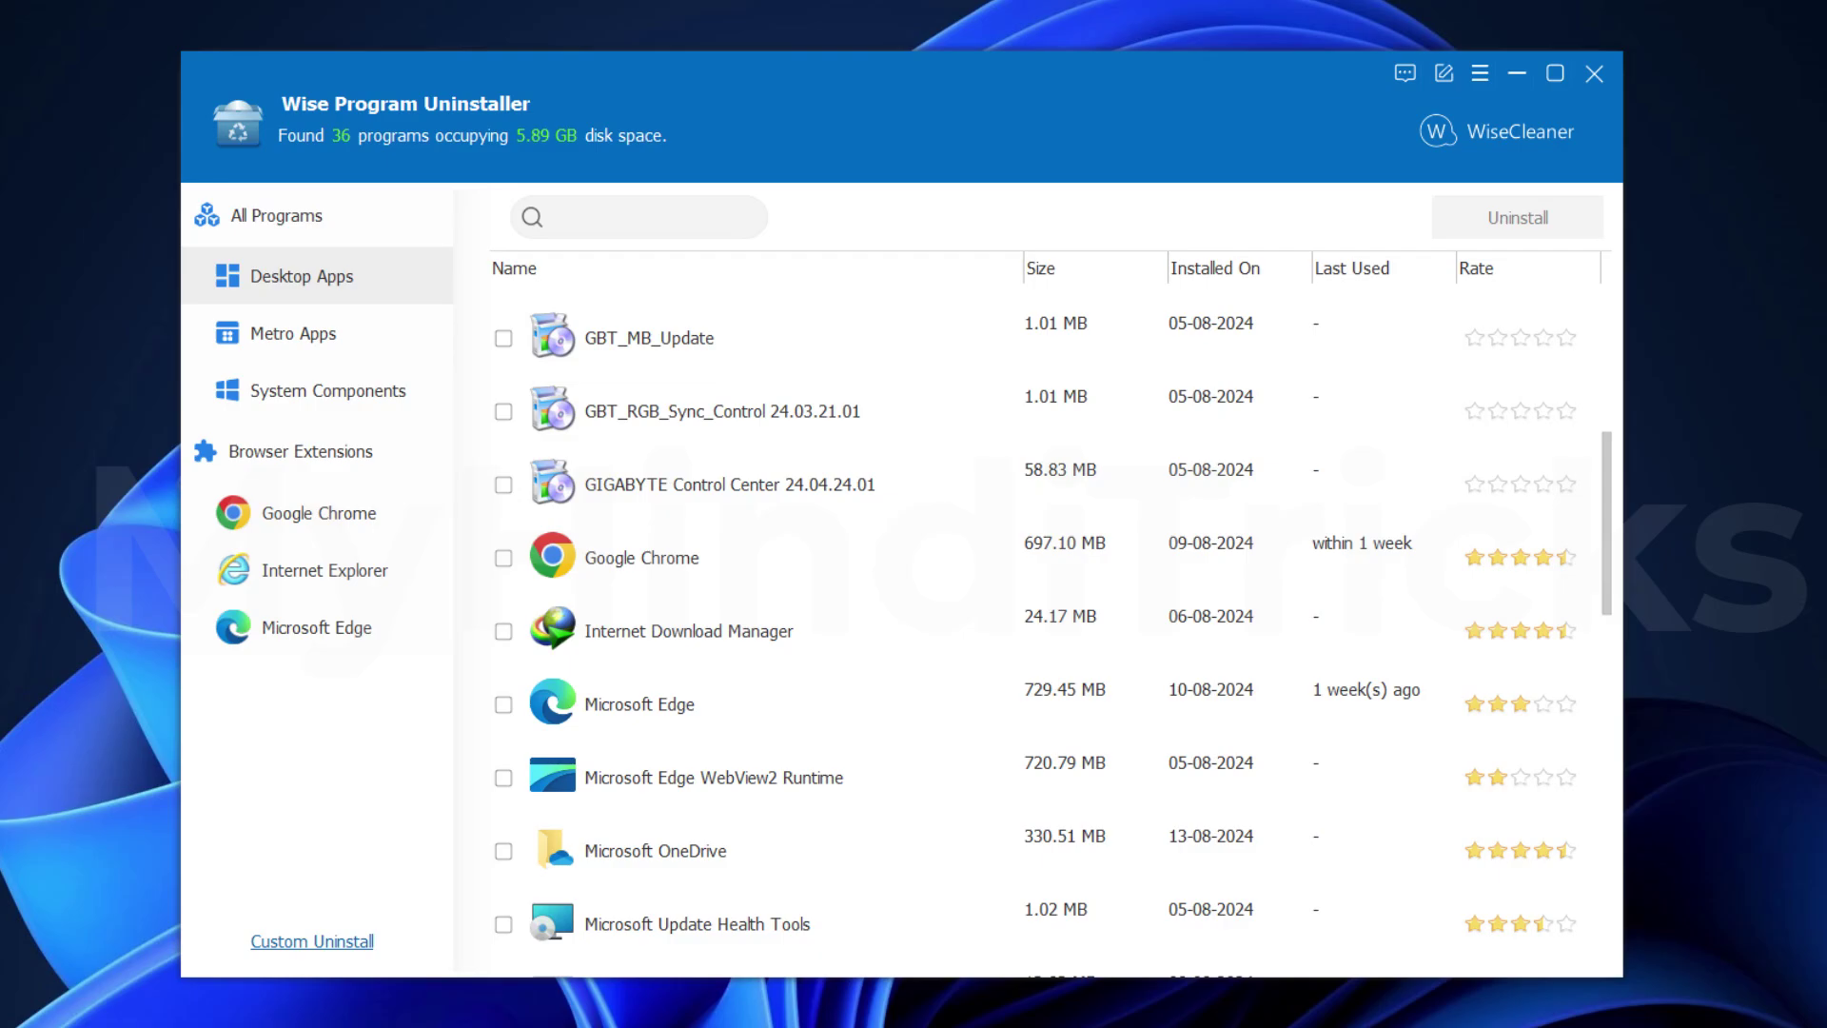
Reopen the Installed apps list in Windows Settings, browse it and check the options for Microsoft Clipchamp.
key(super)
click(1154, 479)
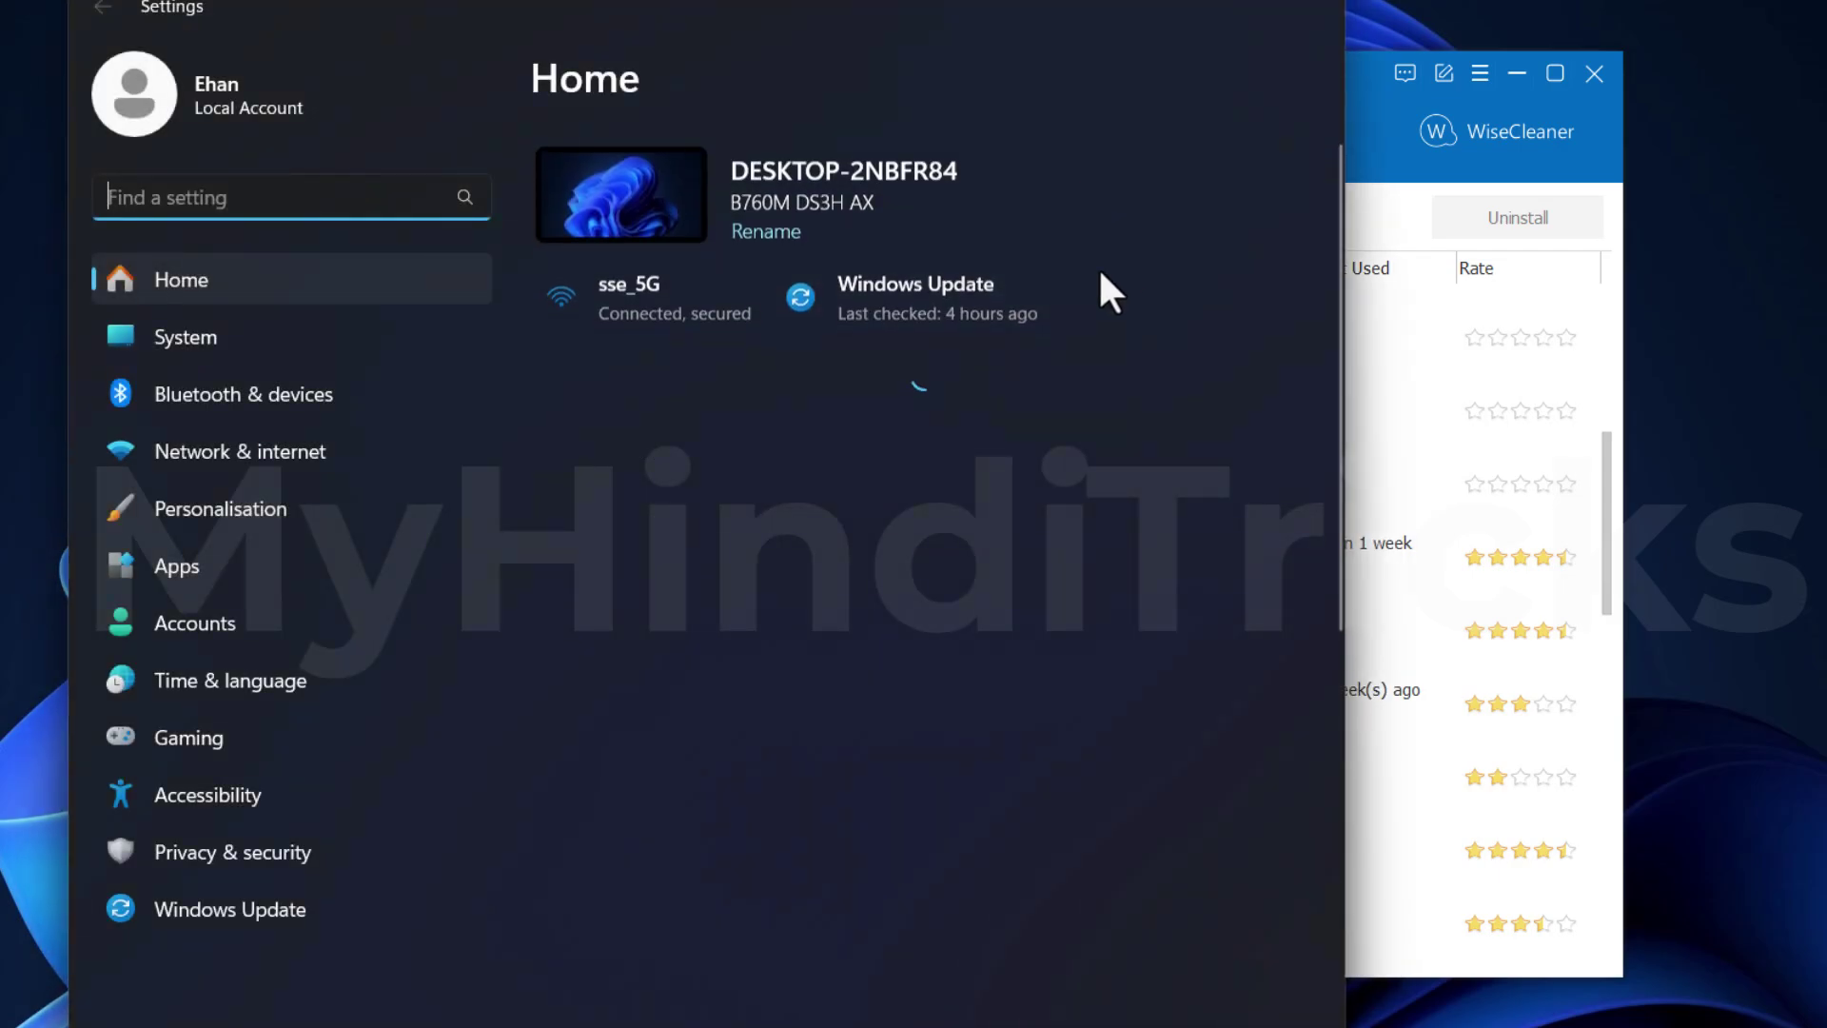
click(164, 571)
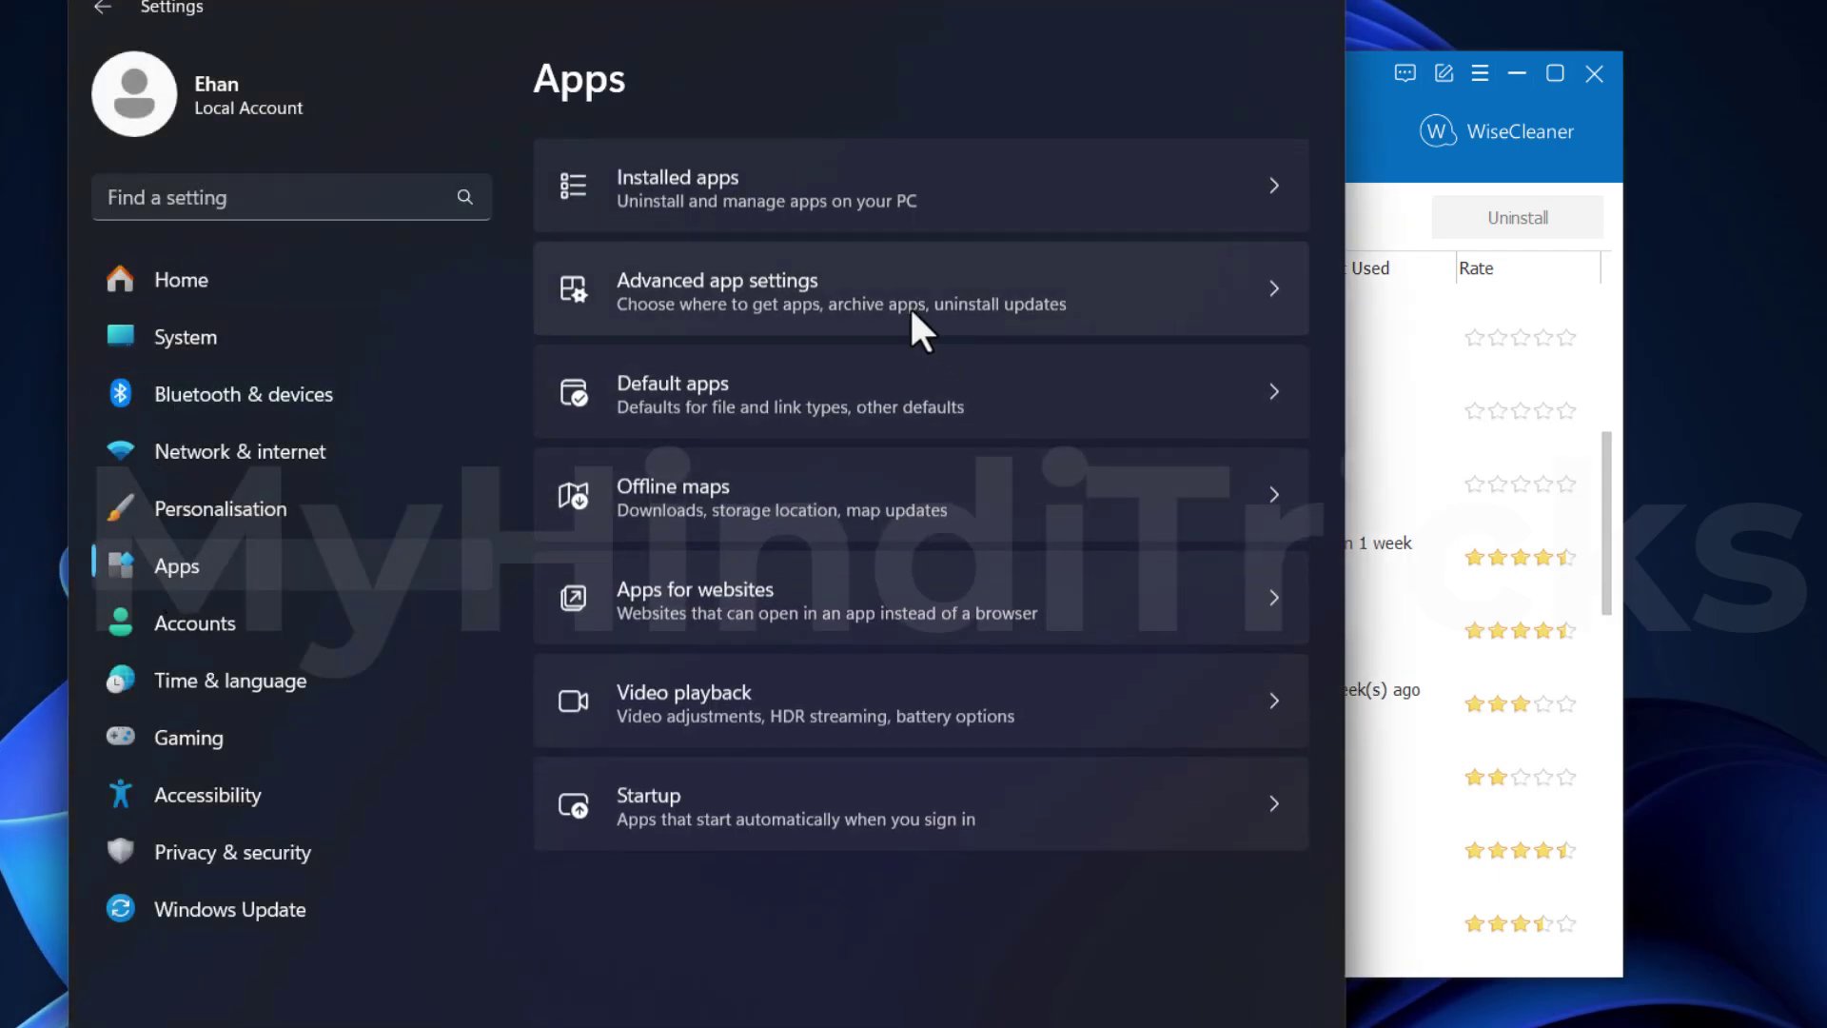
click(750, 205)
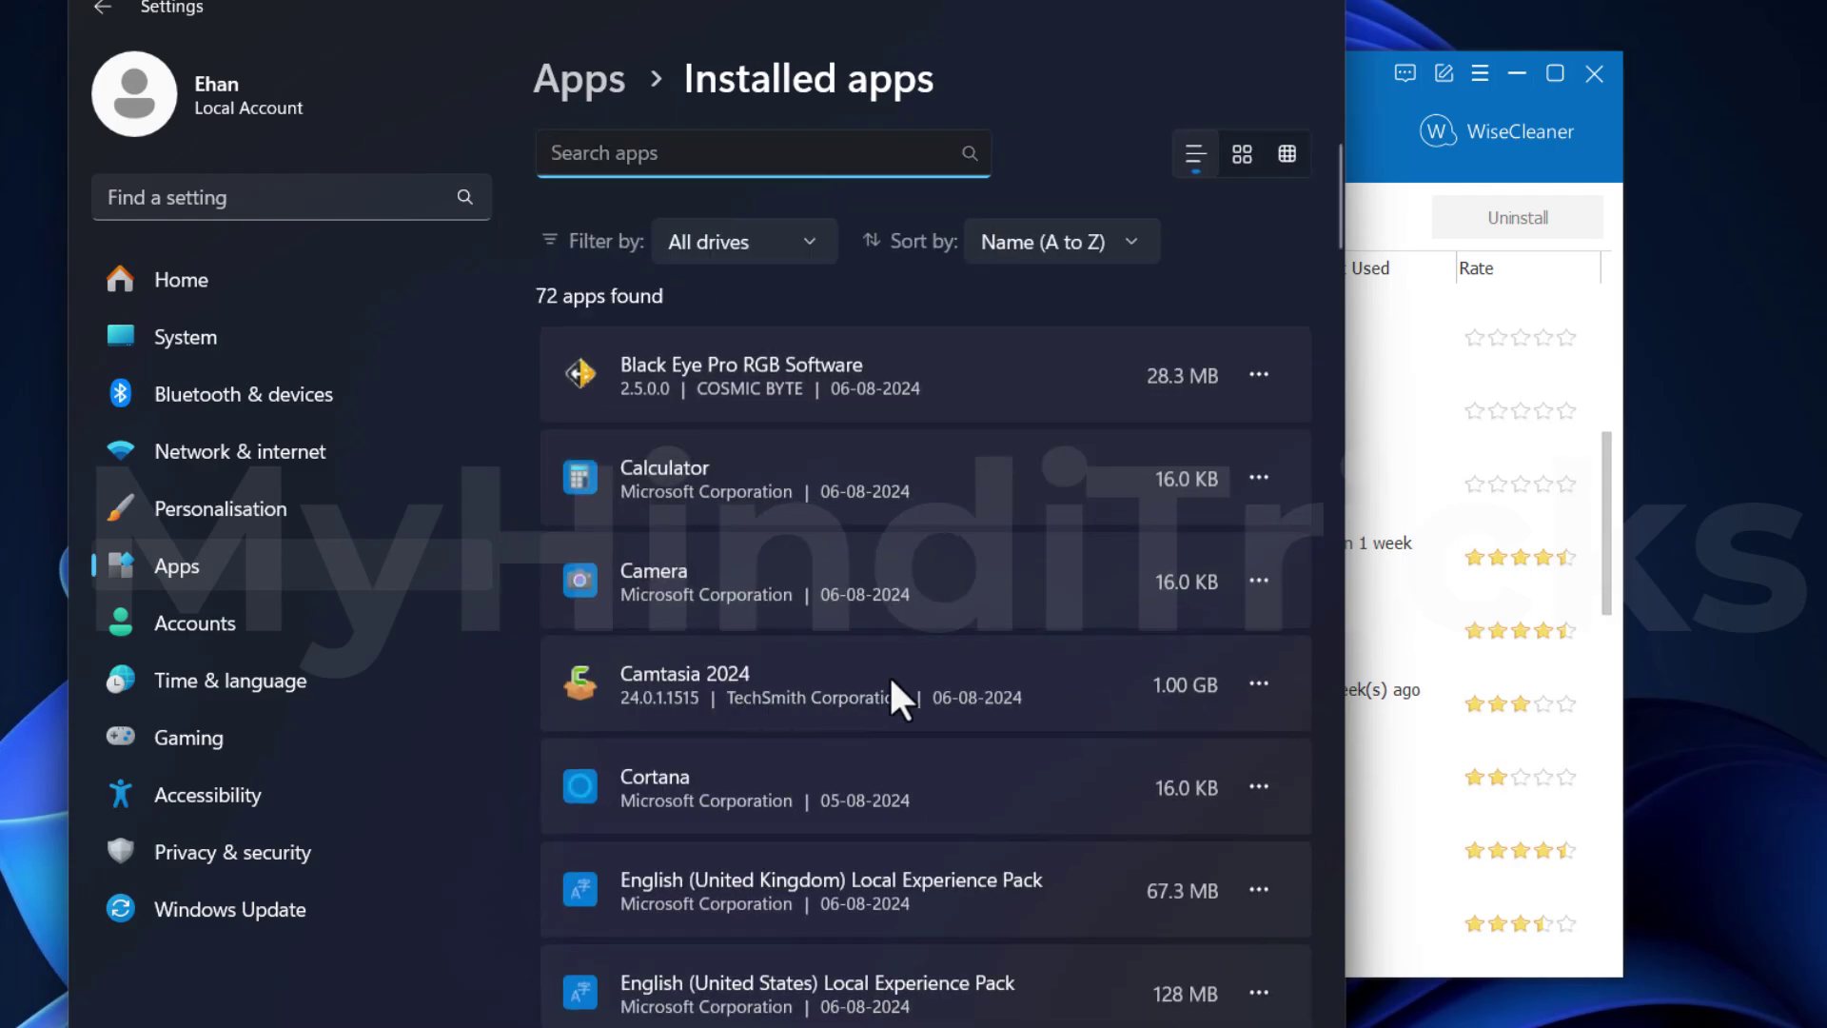
scroll(889, 674, down, 5)
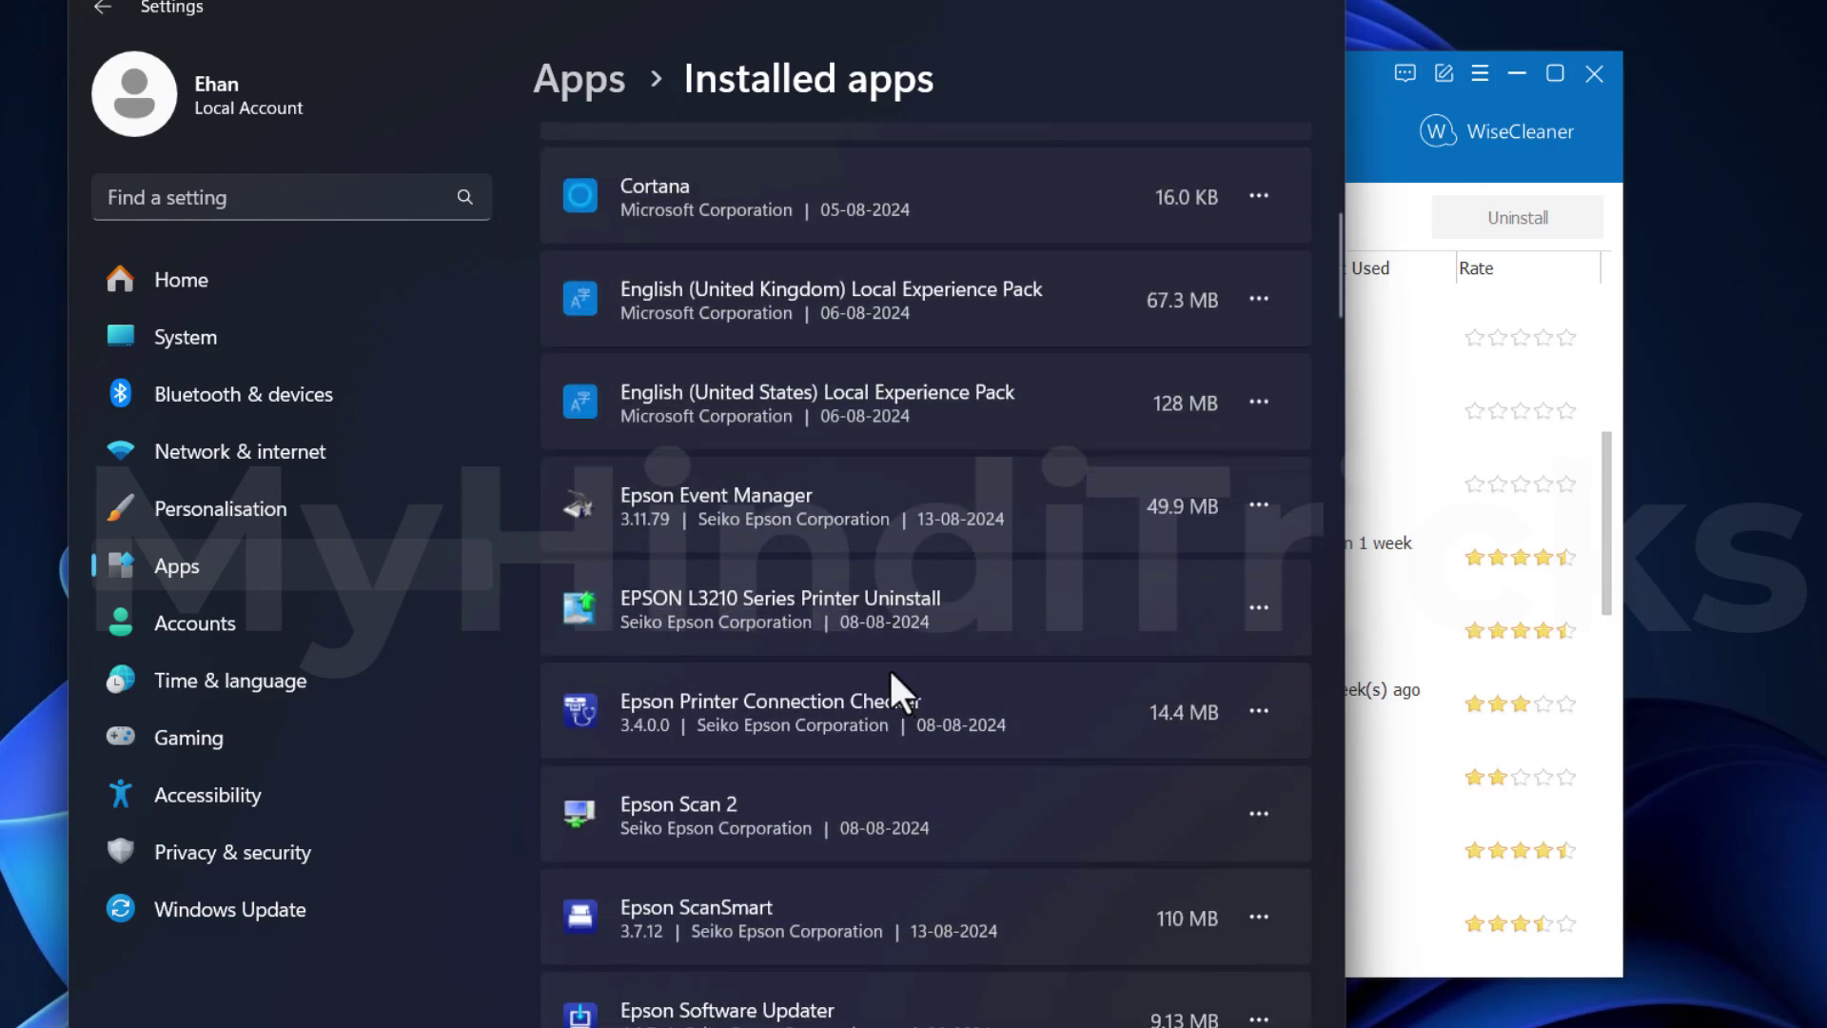
scroll(890, 673, down, 7)
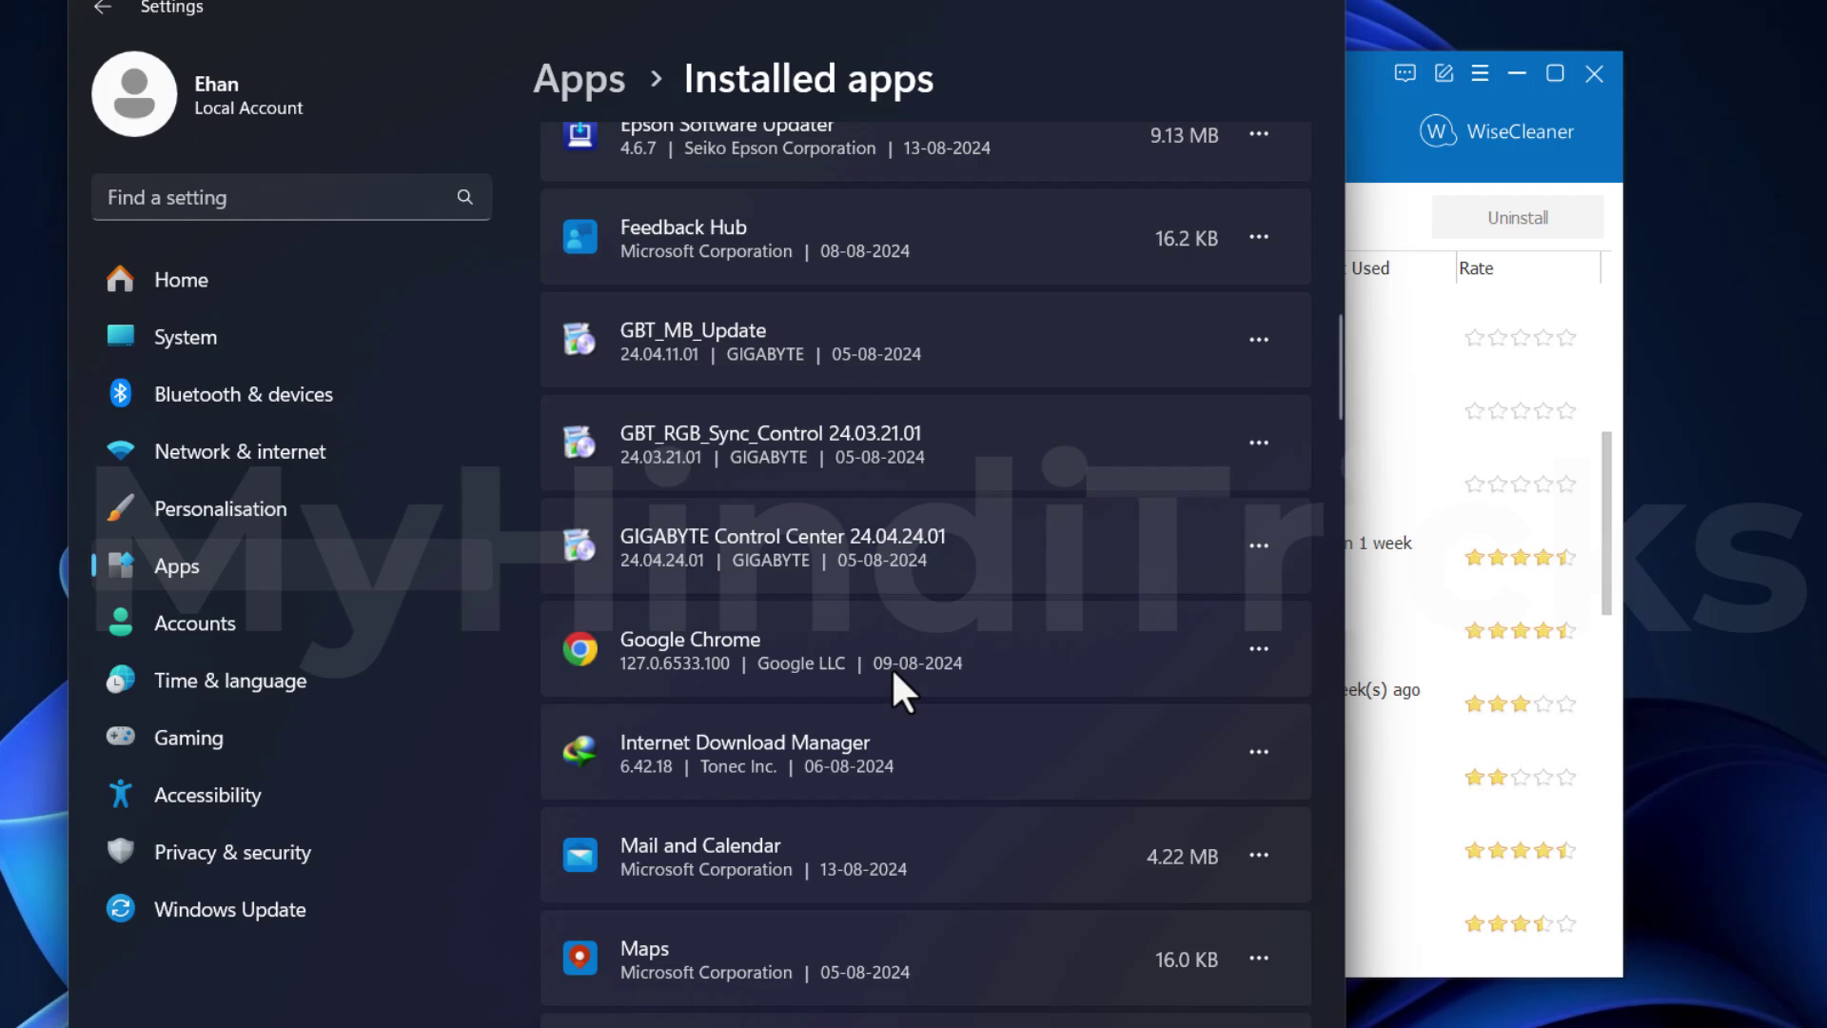
scroll(891, 666, down, 3)
scroll(894, 660, down, 1)
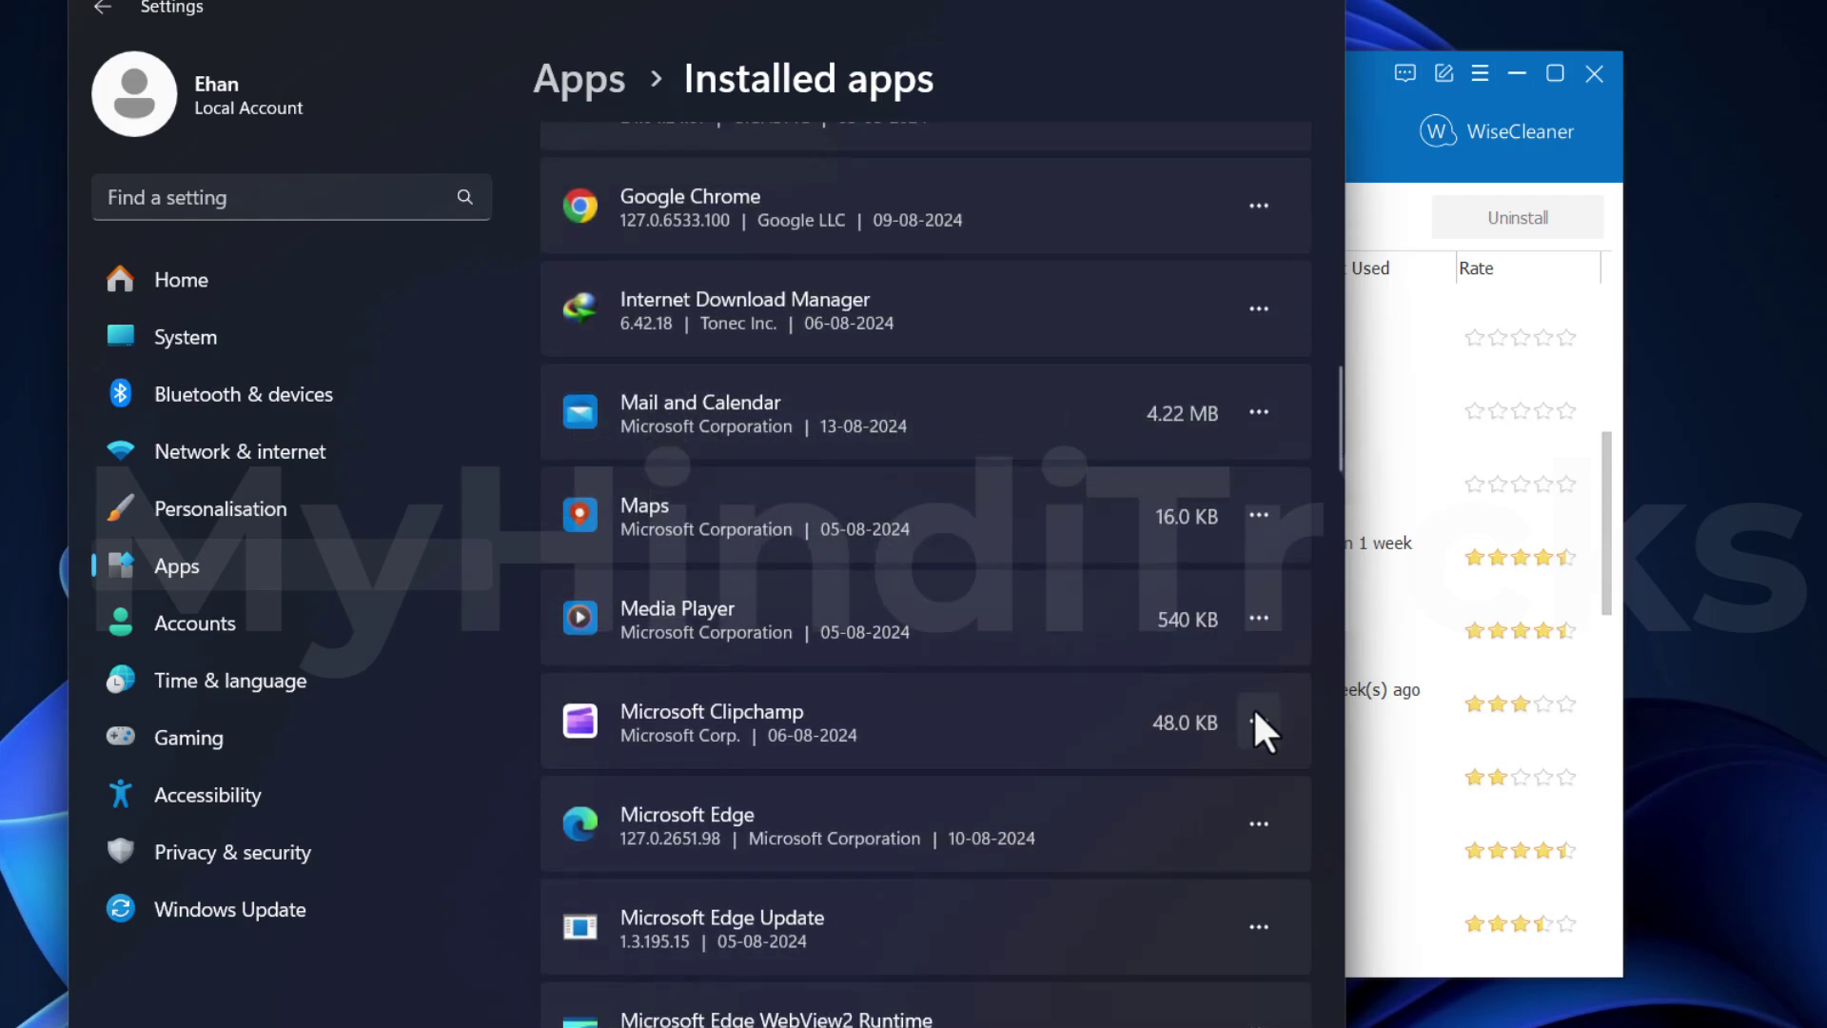
click(1258, 723)
Check the uninstall options for Microsoft OneDrive, browse the remaining installed apps and close Settings.
scroll(1252, 710, down, 5)
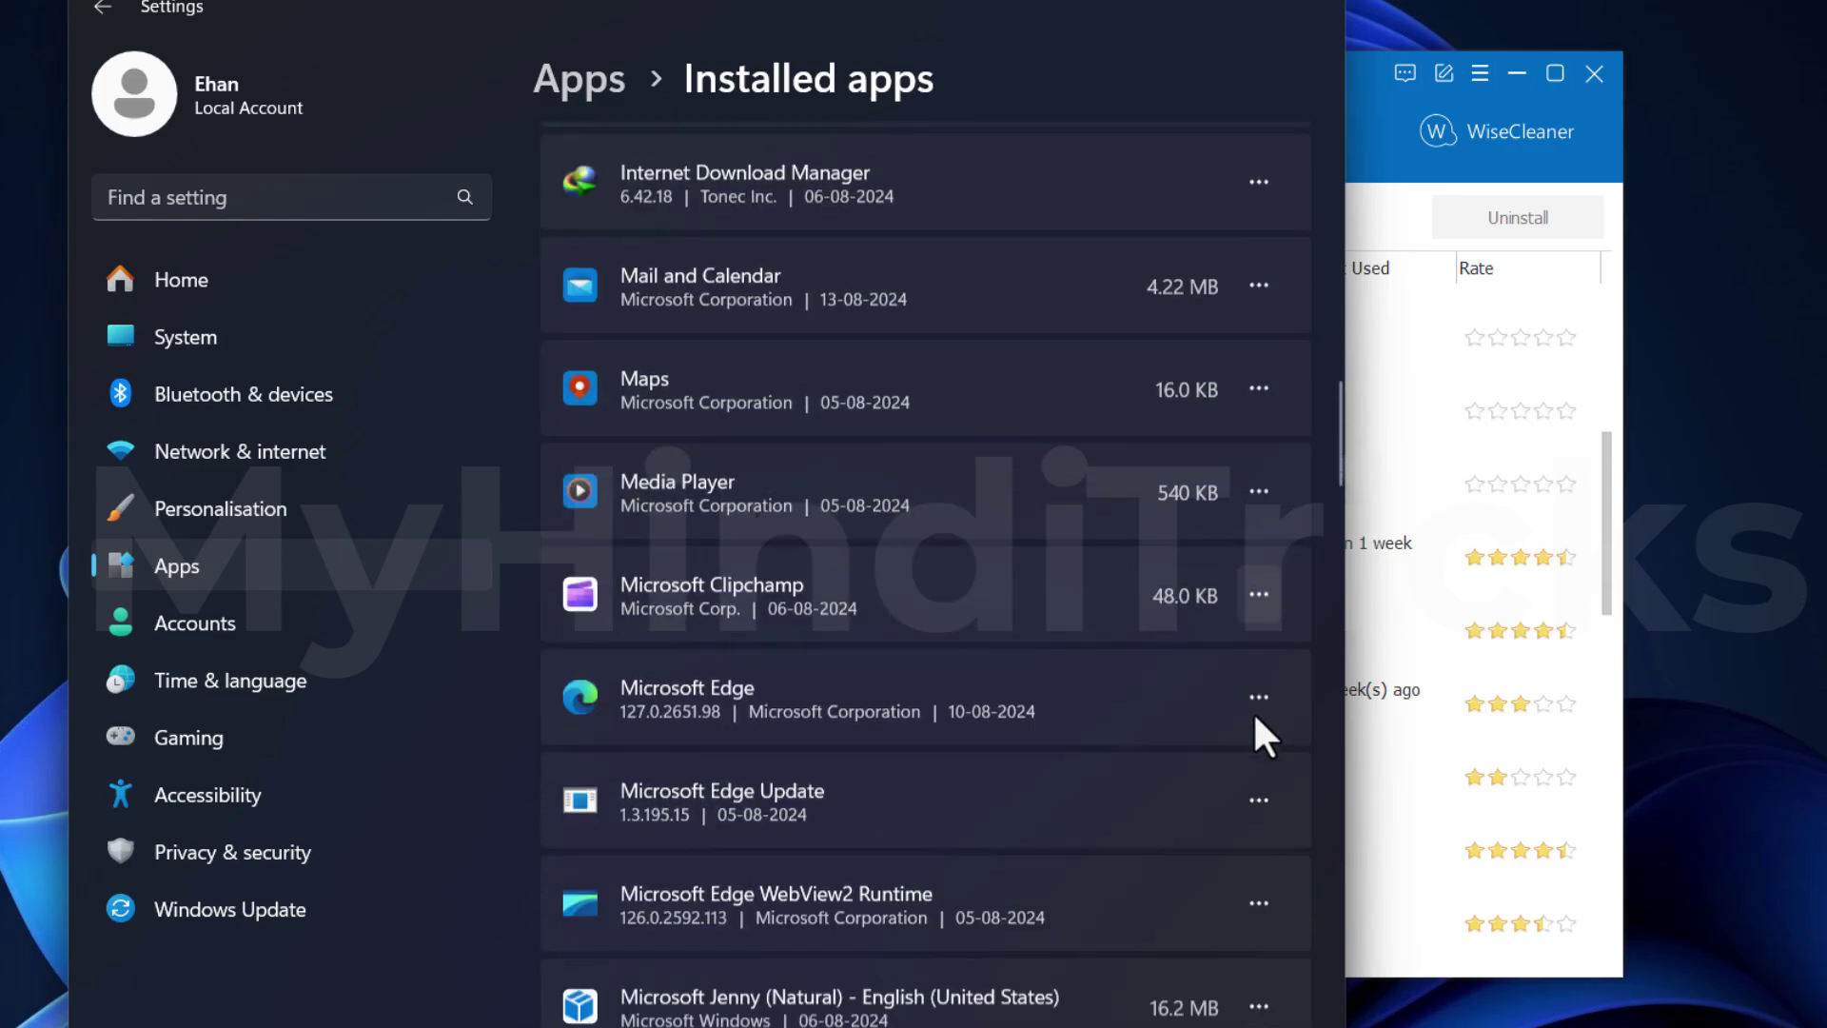
scroll(909, 832, down, 3)
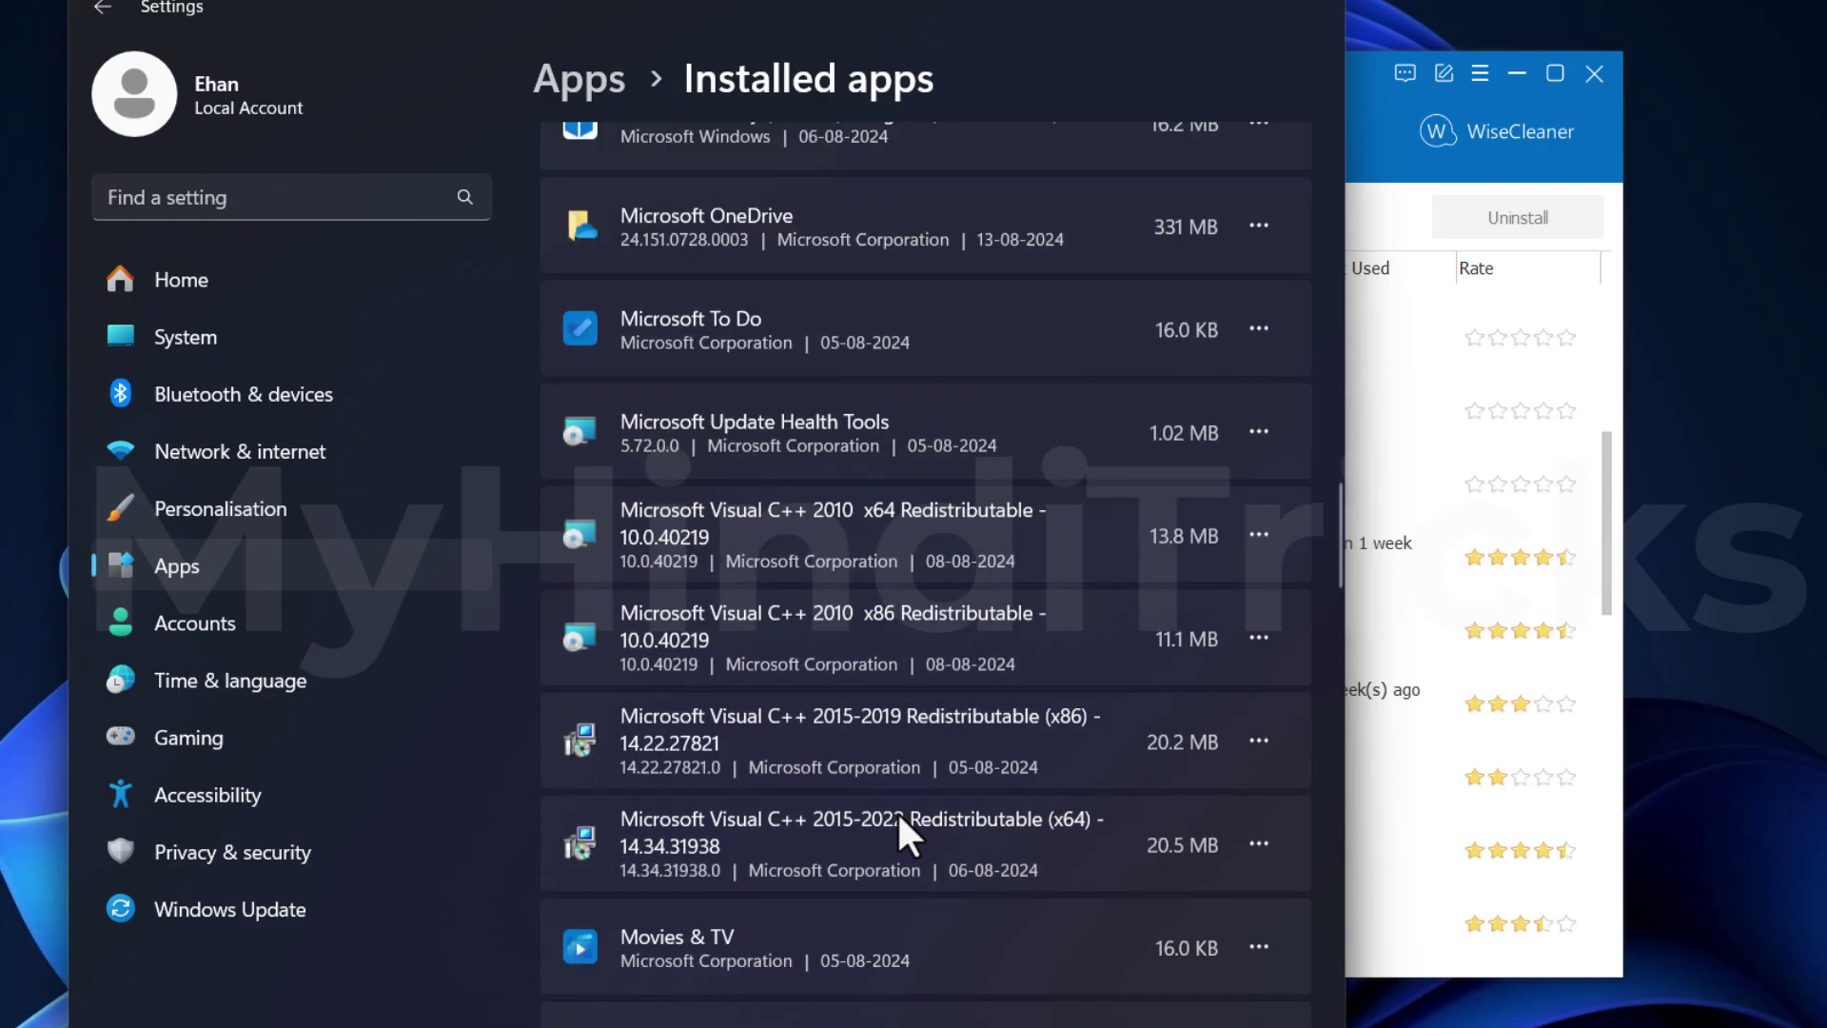
scroll(904, 828, up, 2)
click(1258, 498)
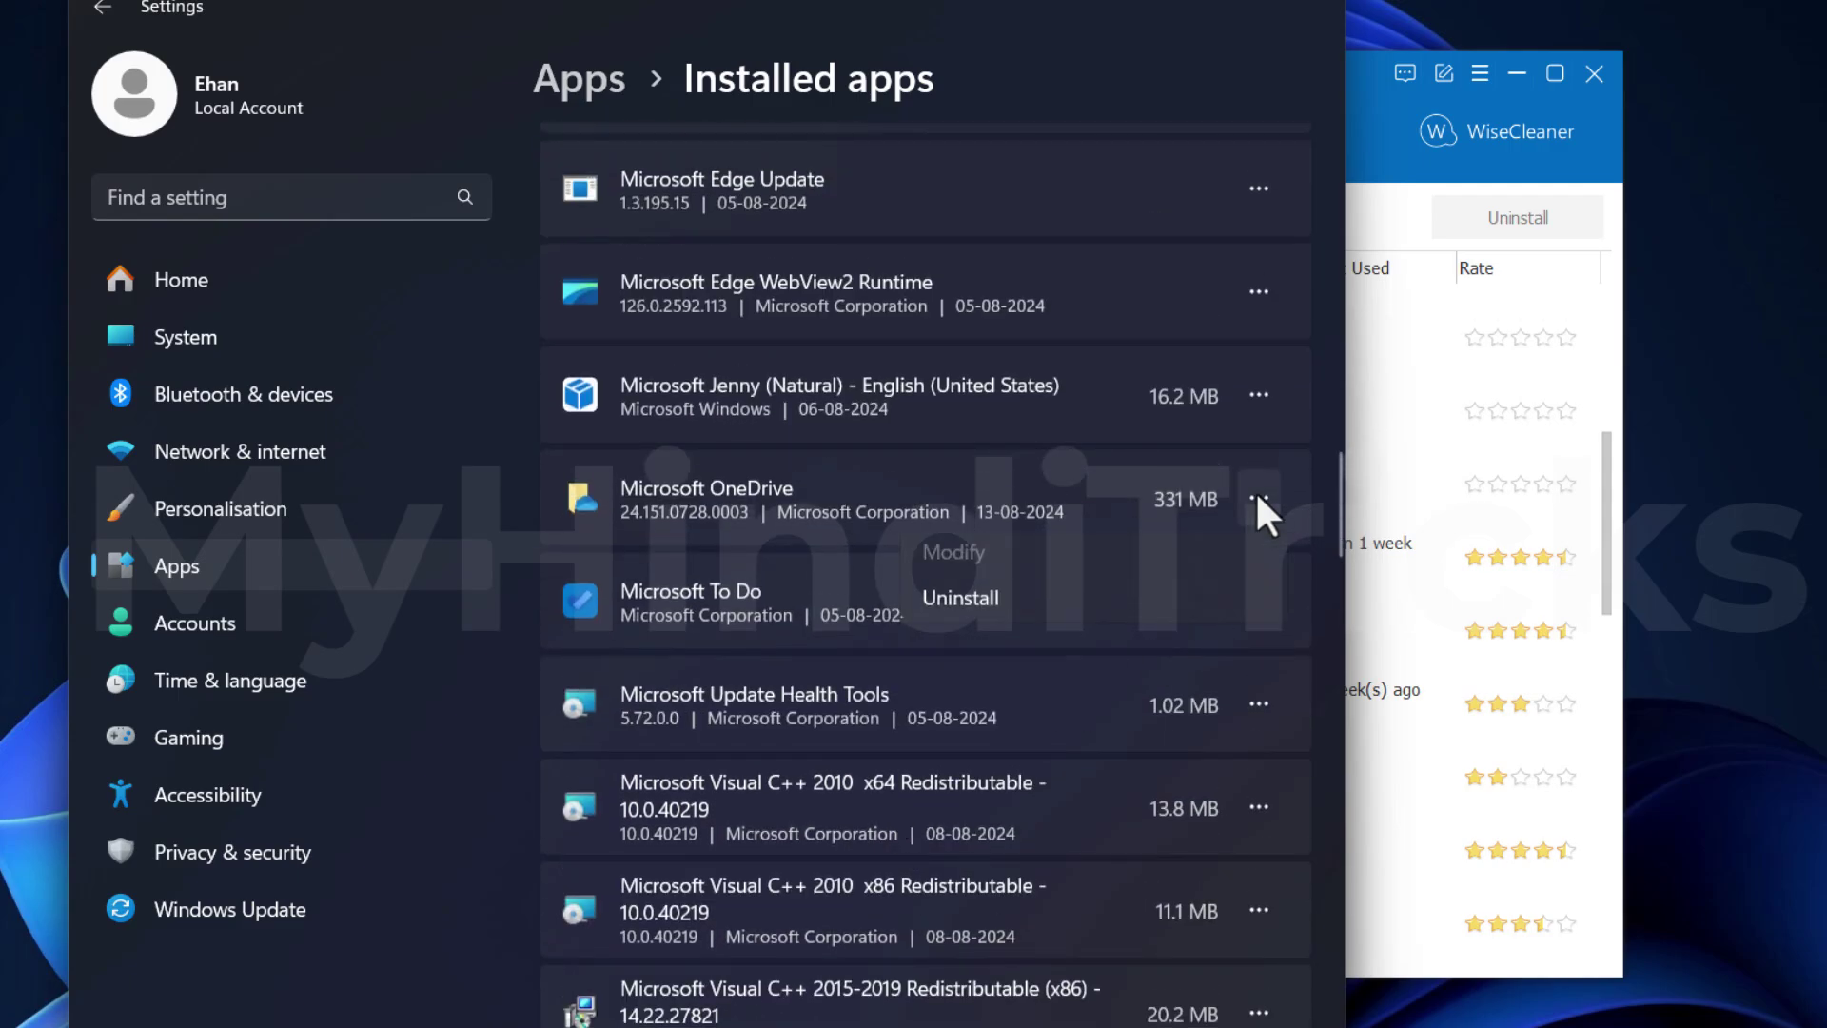
scroll(1024, 657, down, 7)
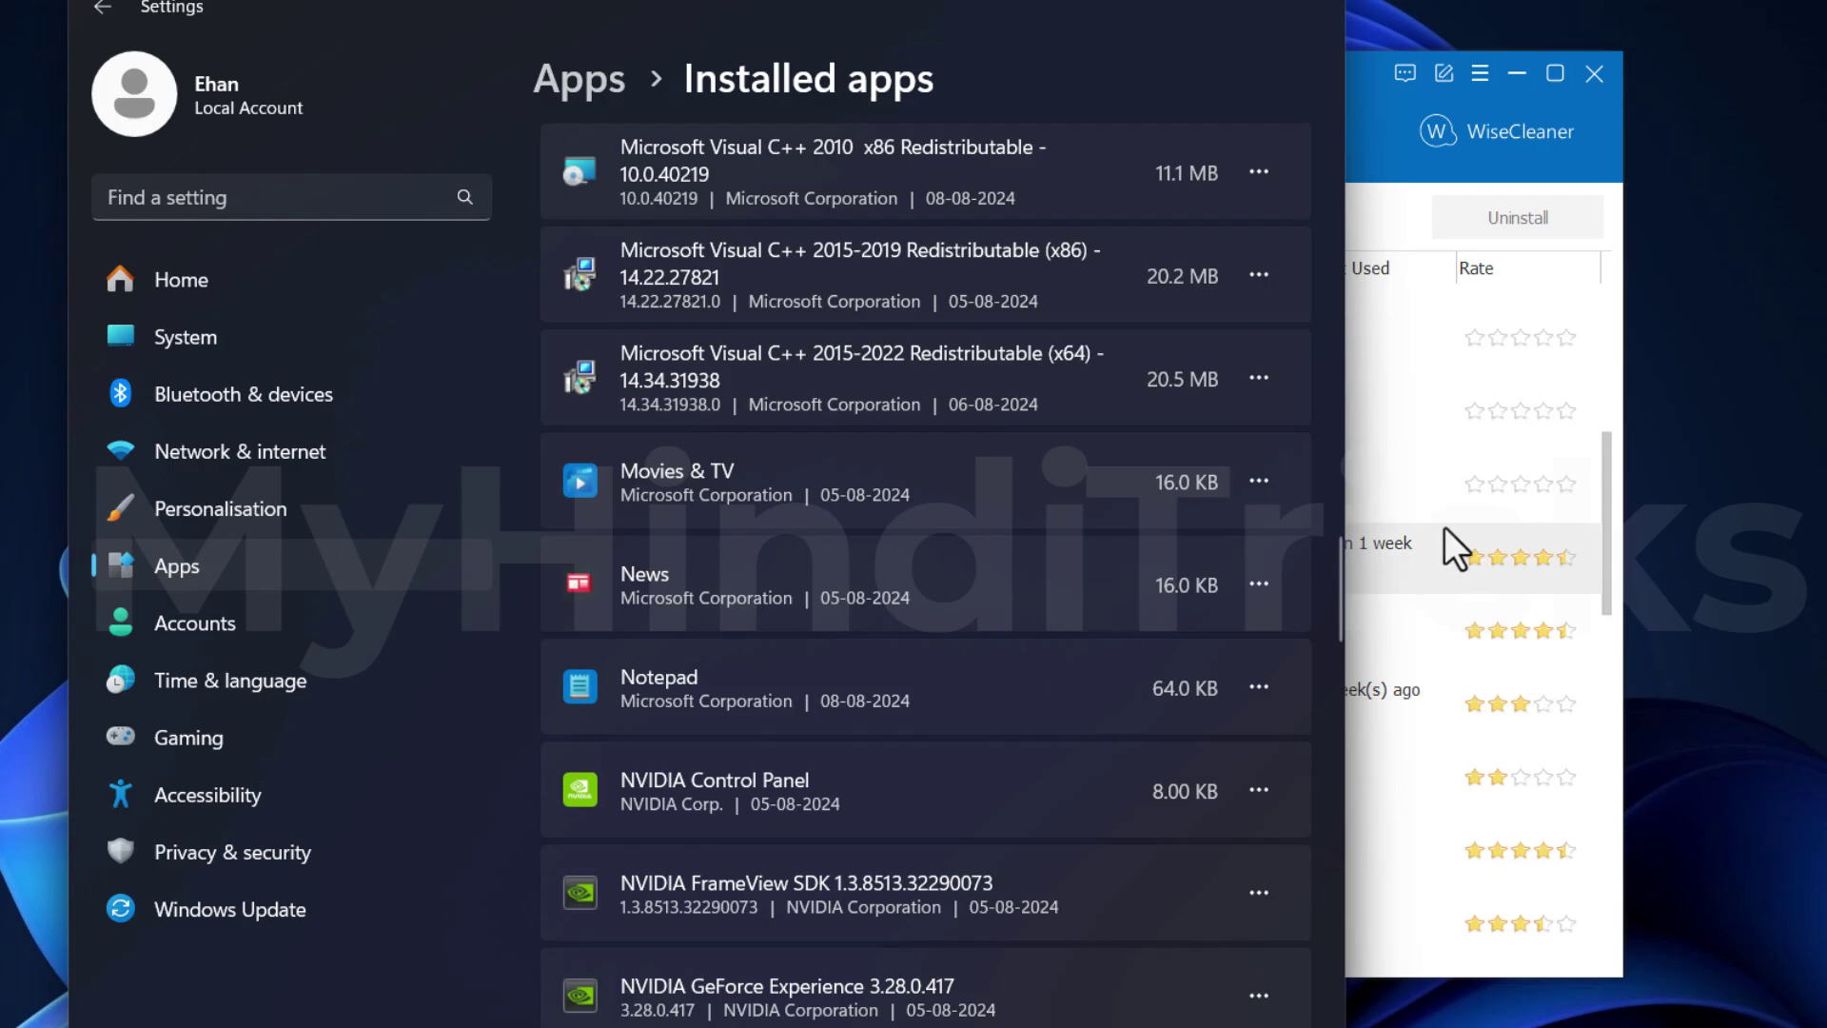
click(1356, 72)
Browse the desktop apps list in Wise Program Uninstaller and return to its beginning.
scroll(856, 533, down, 3)
scroll(656, 704, down, 10)
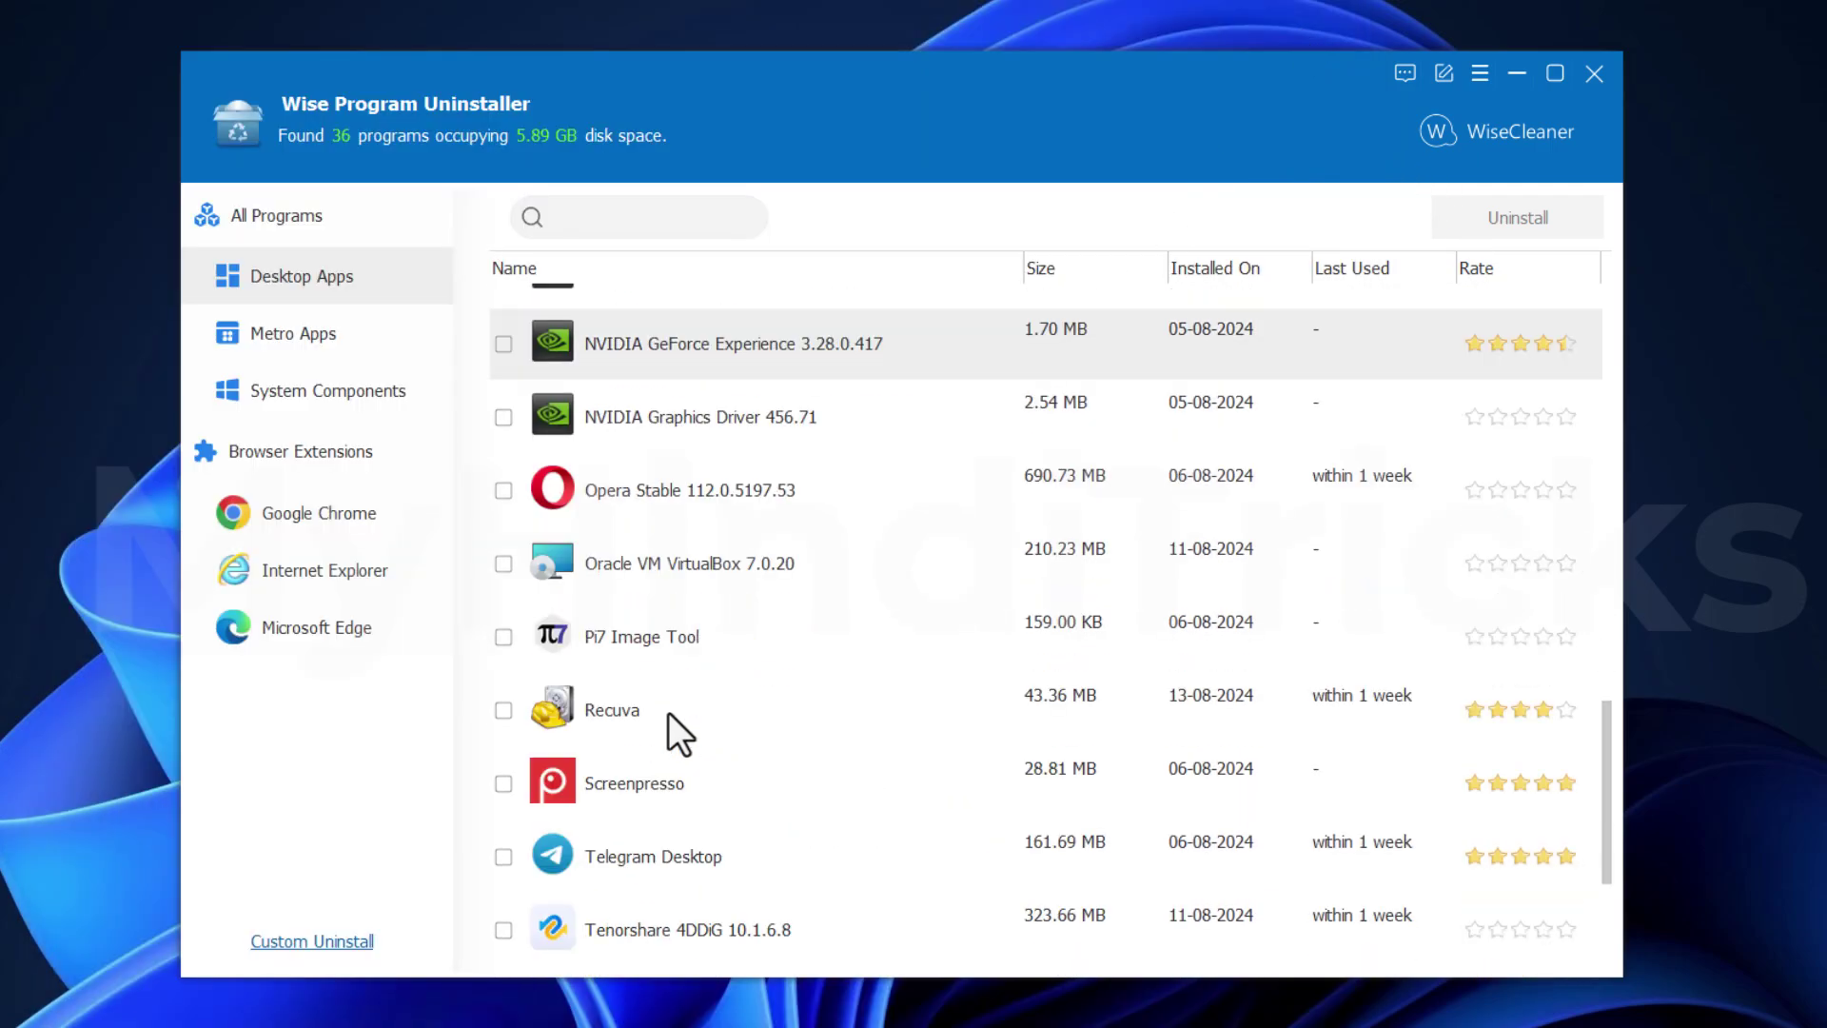
scroll(674, 761, up, 7)
scroll(676, 790, up, 10)
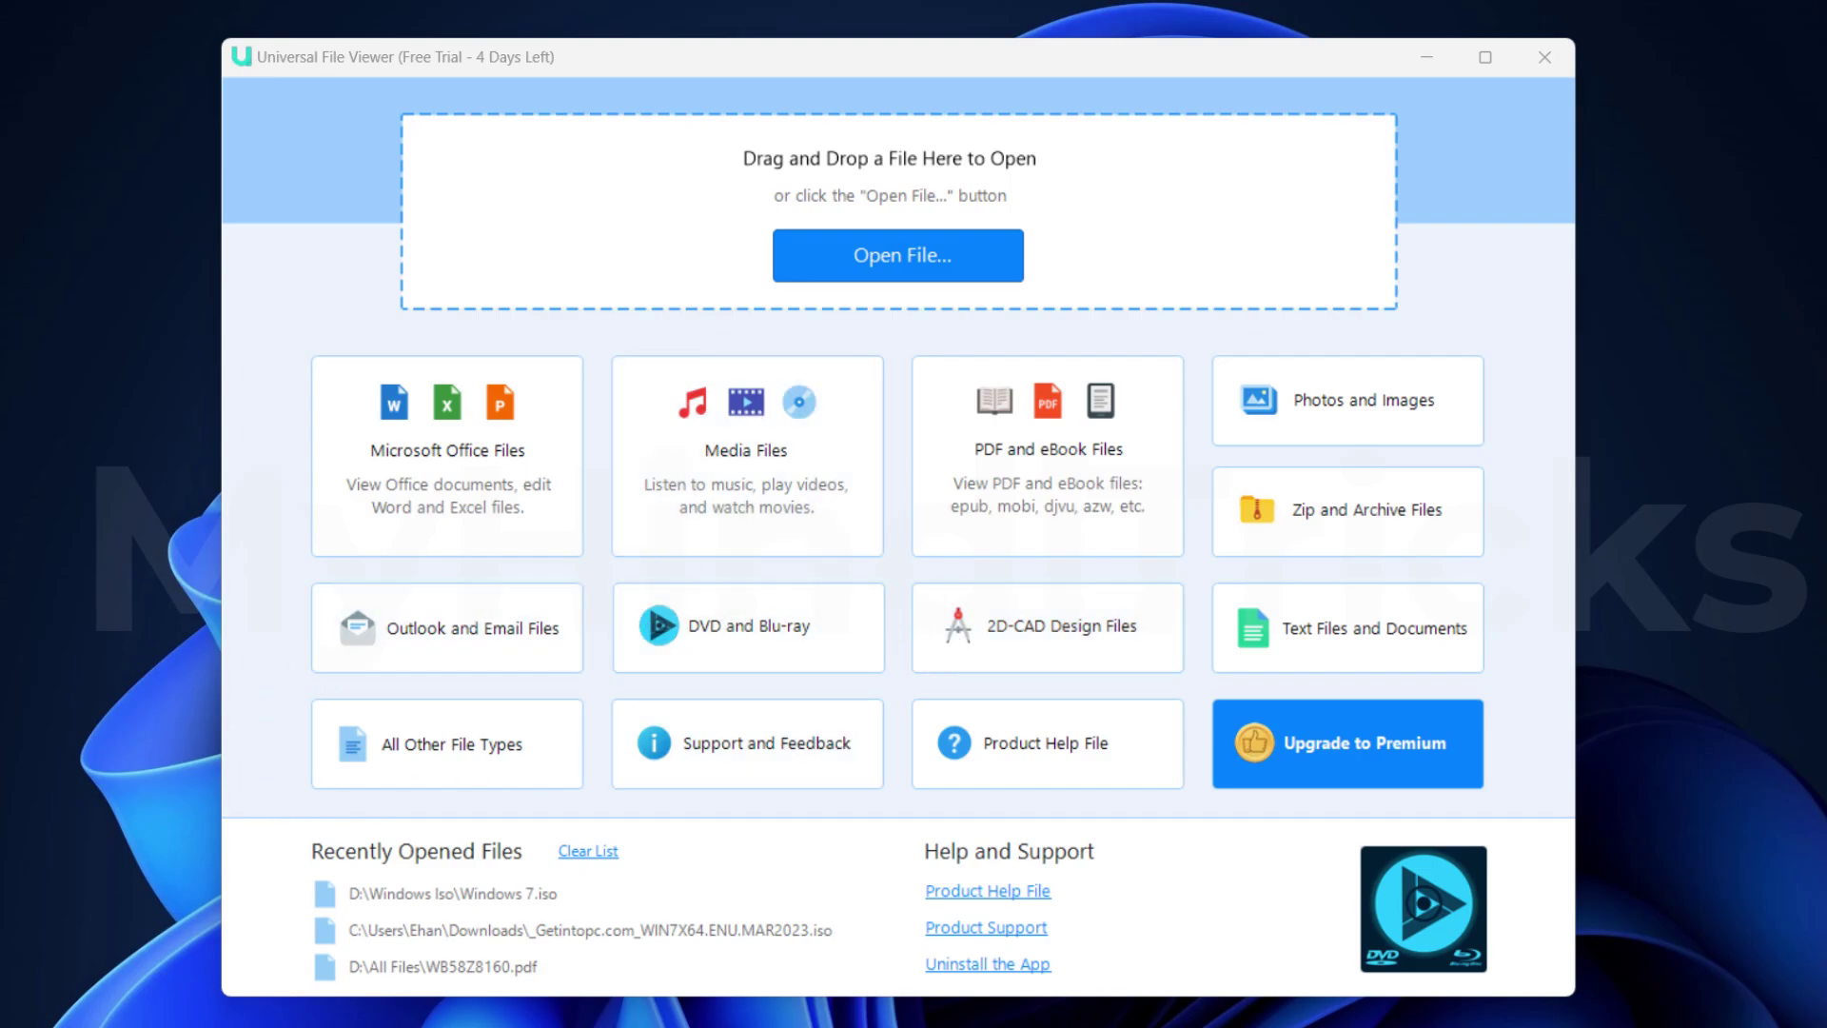
Switch to Universal File Viewer and open the BGBV LIST Excel file from the All Files folder on drive D.
click(489, 551)
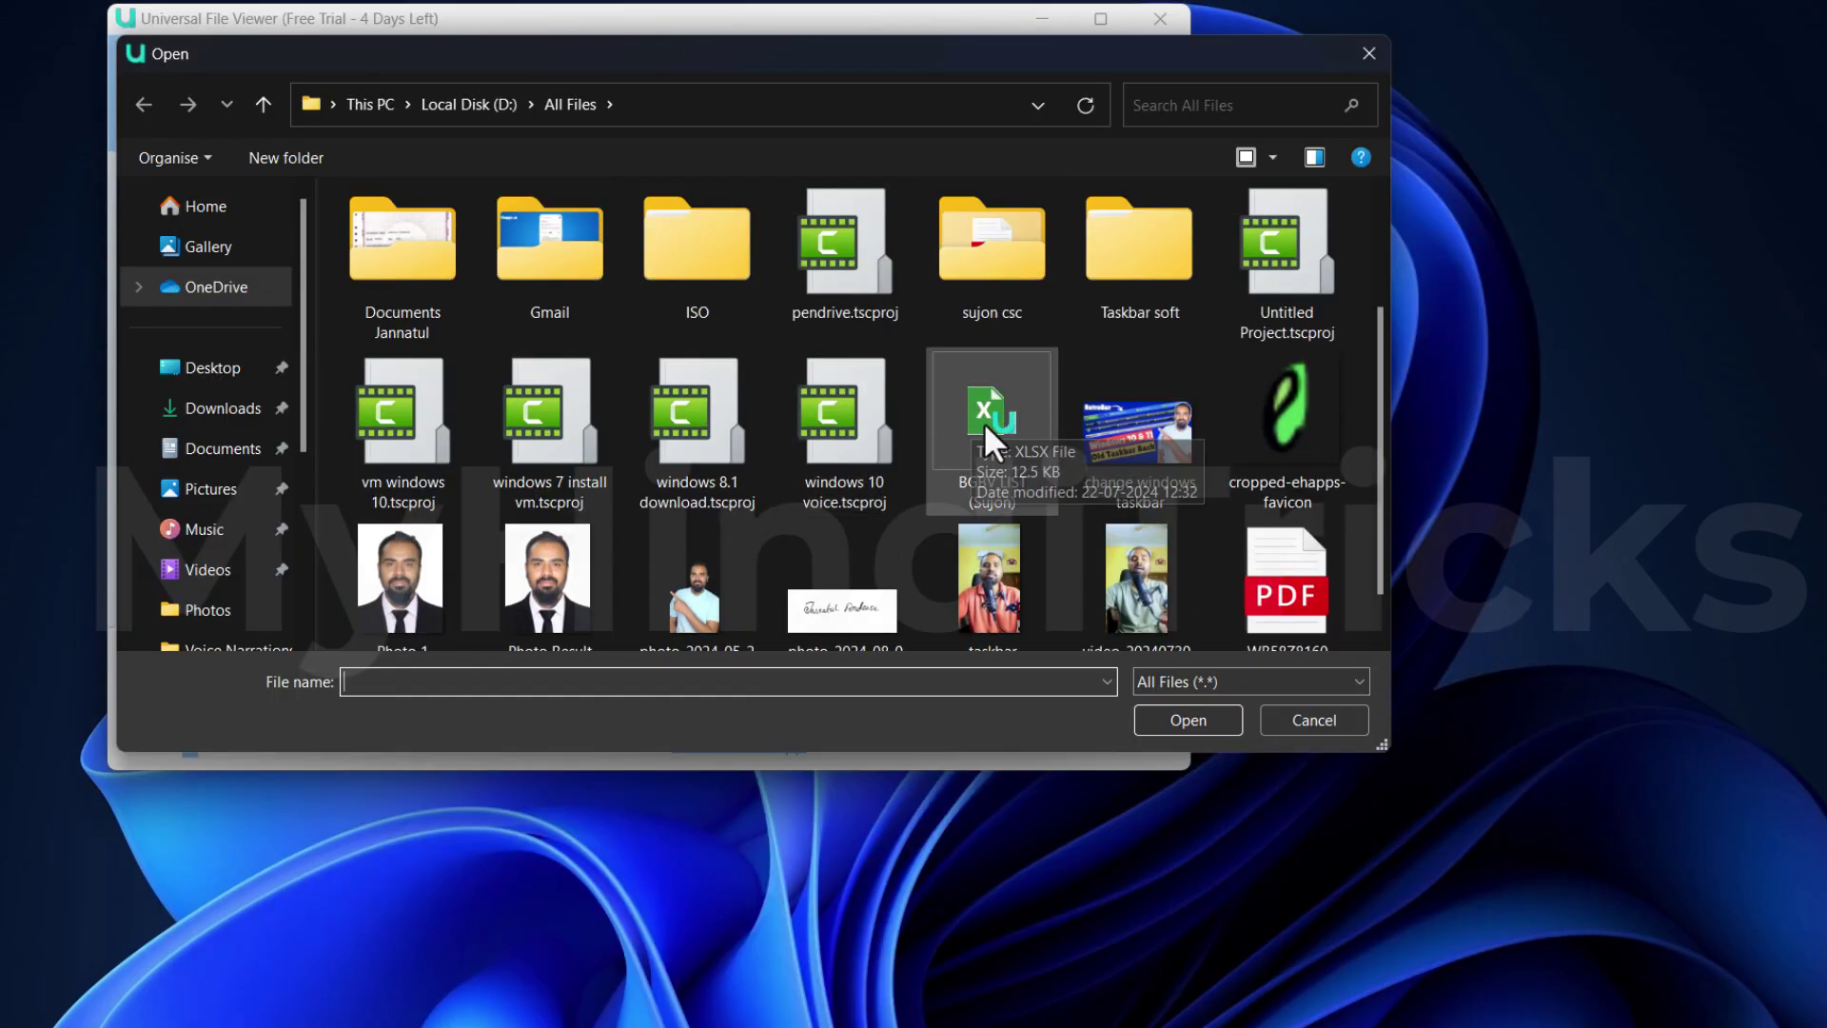
click(1314, 719)
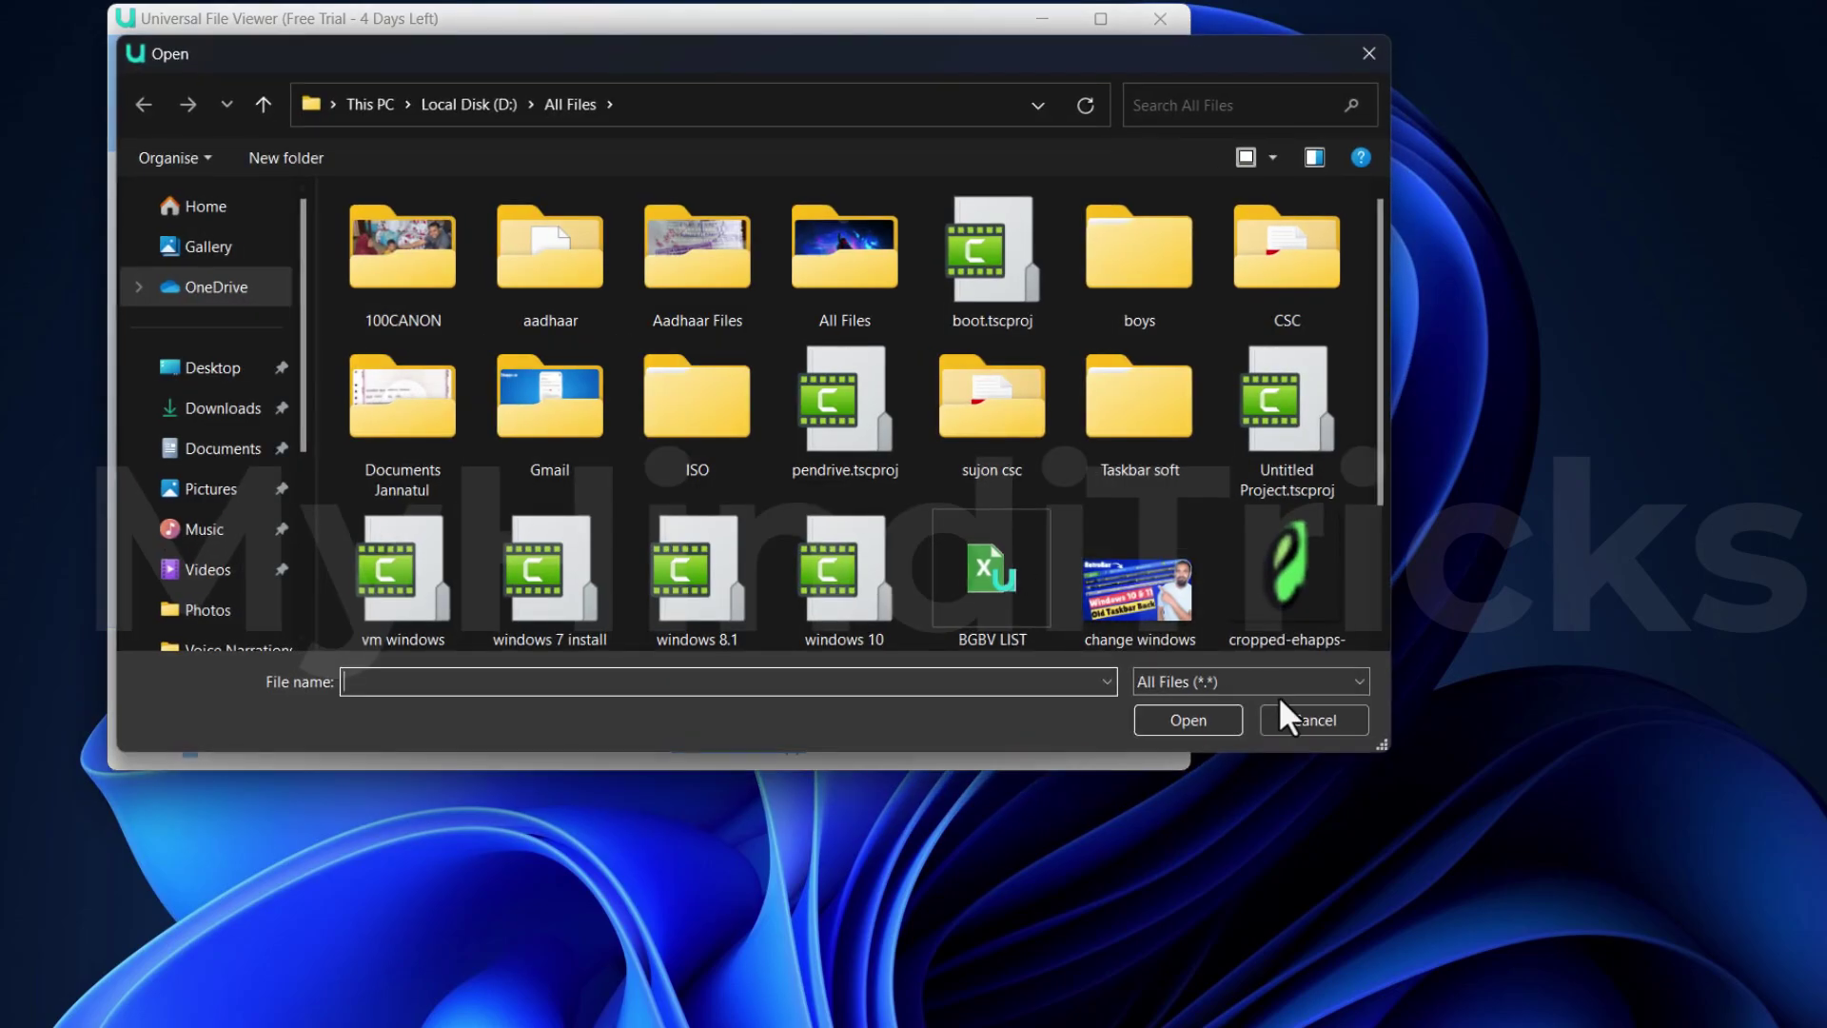
click(980, 609)
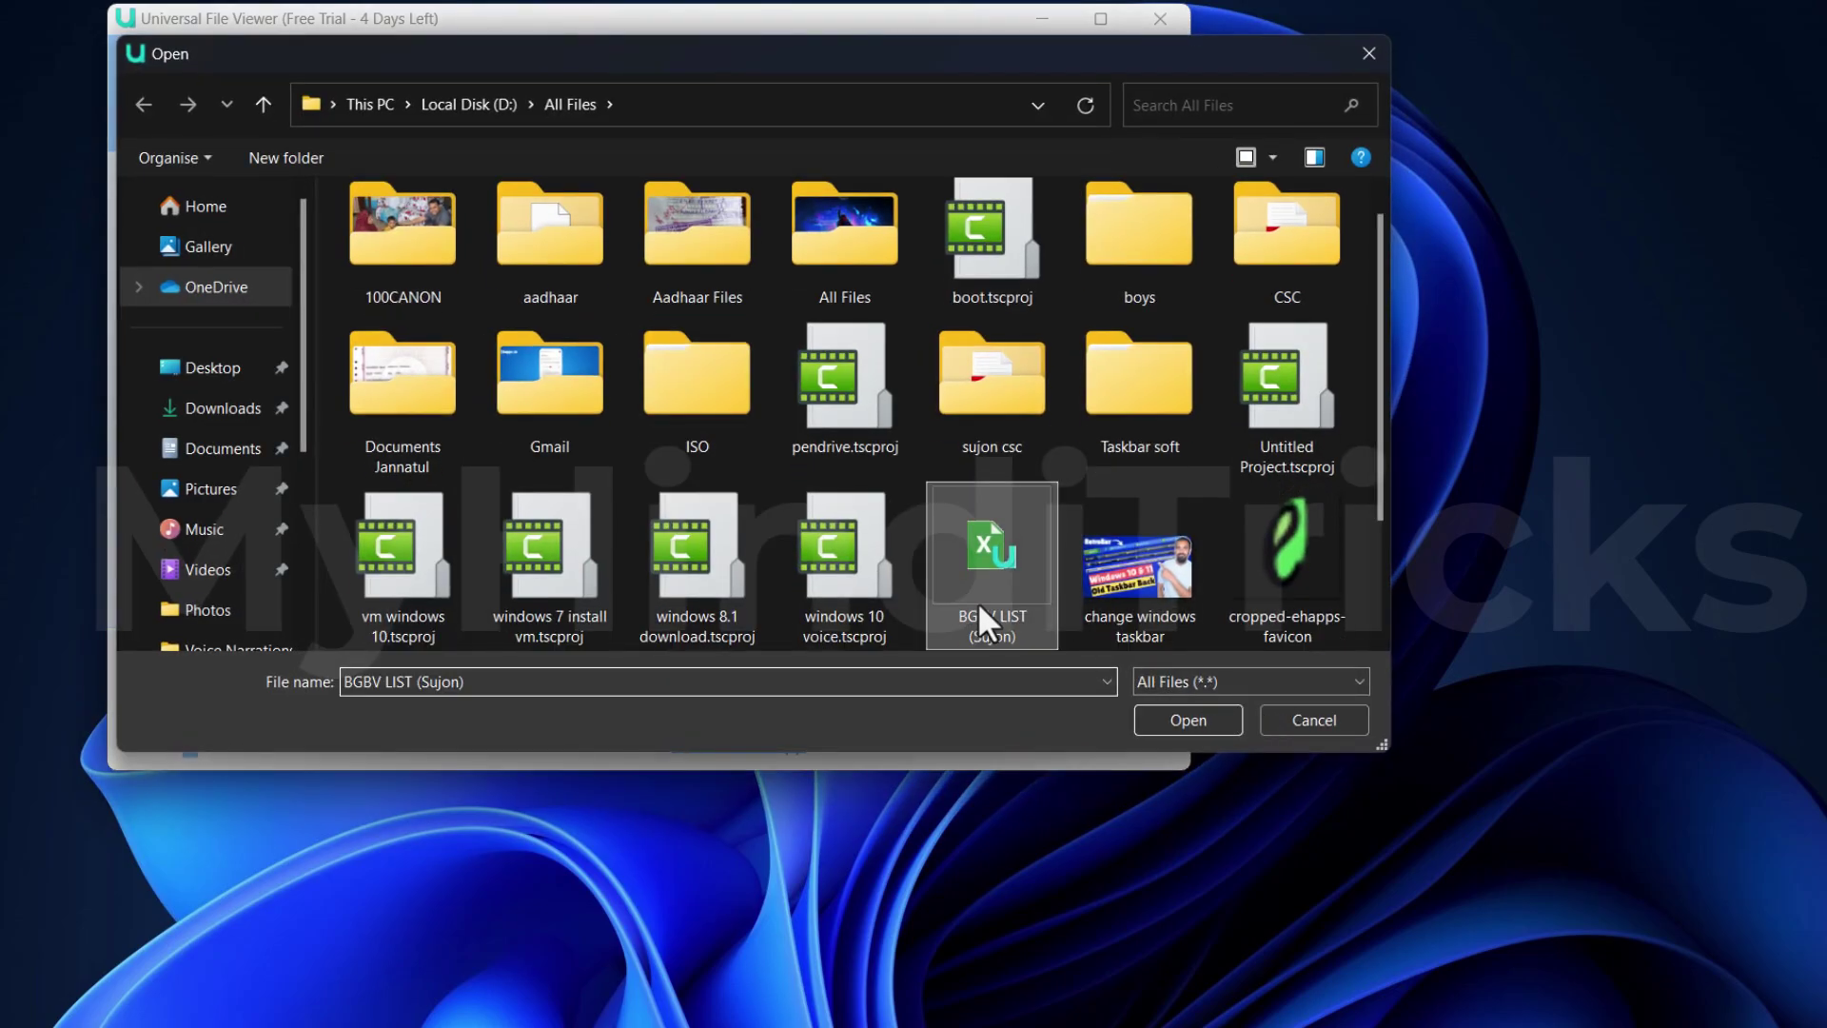
click(1187, 720)
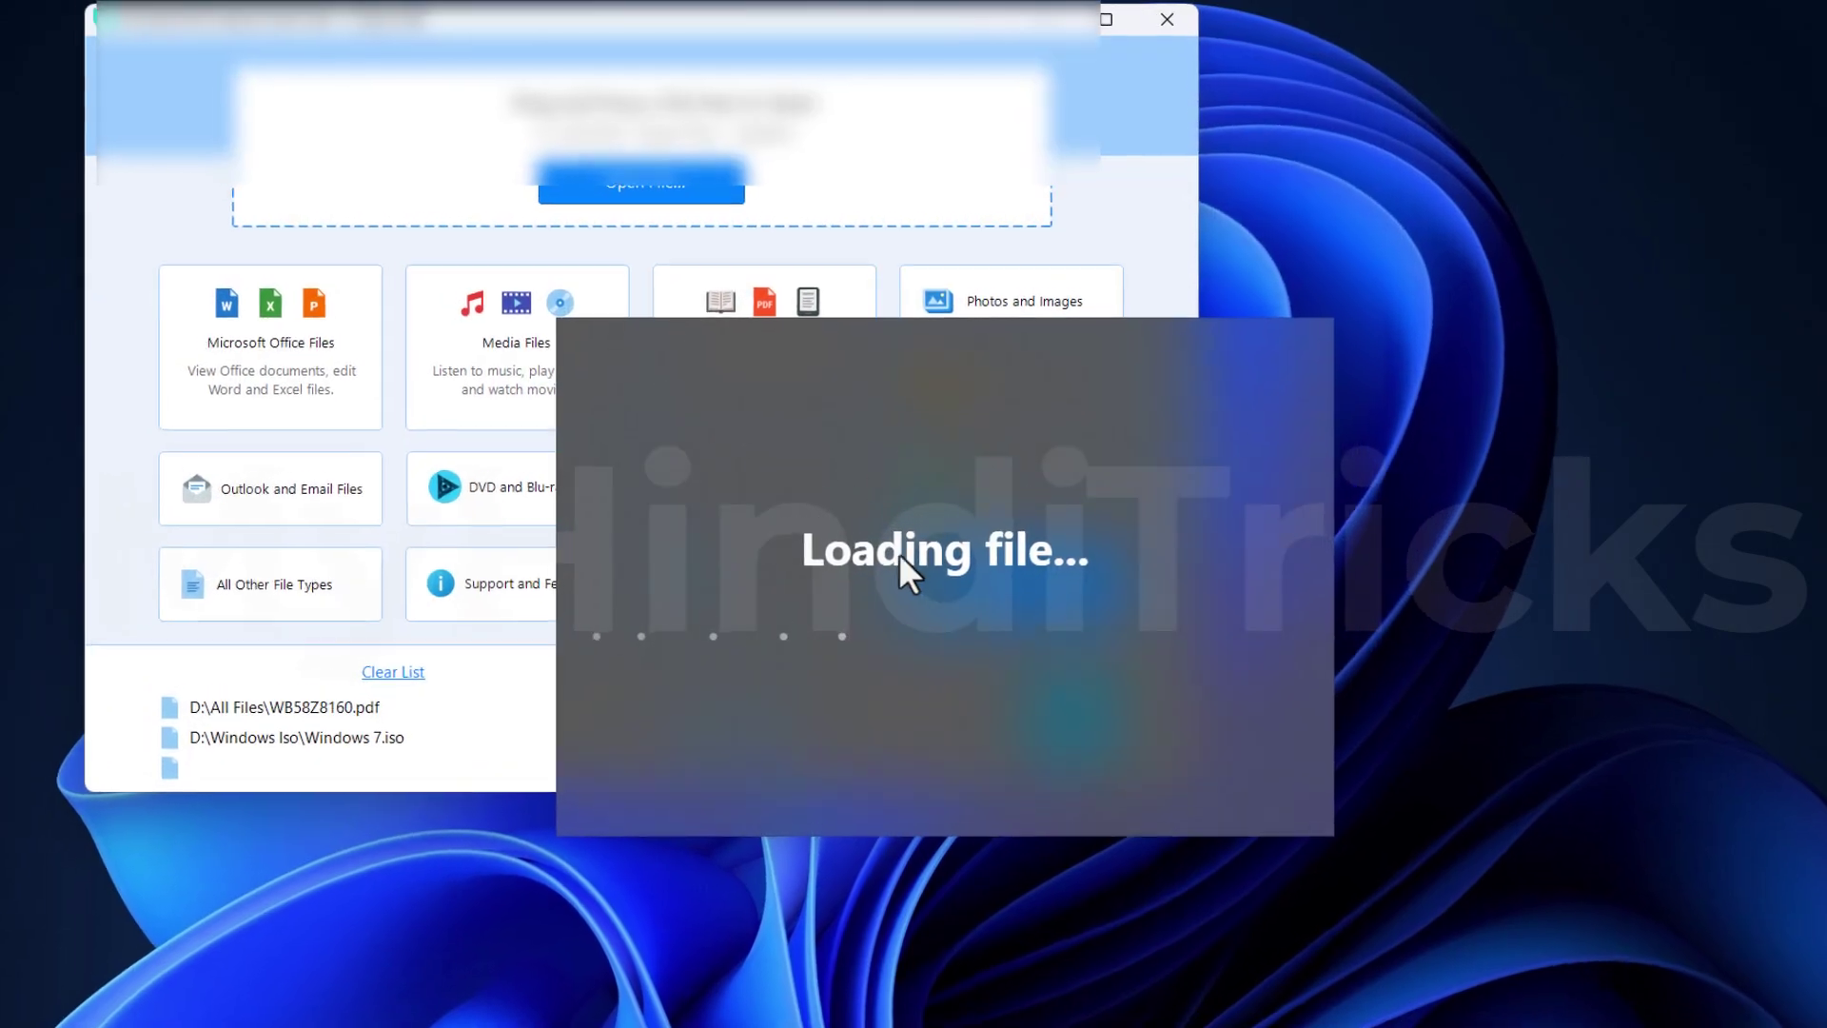